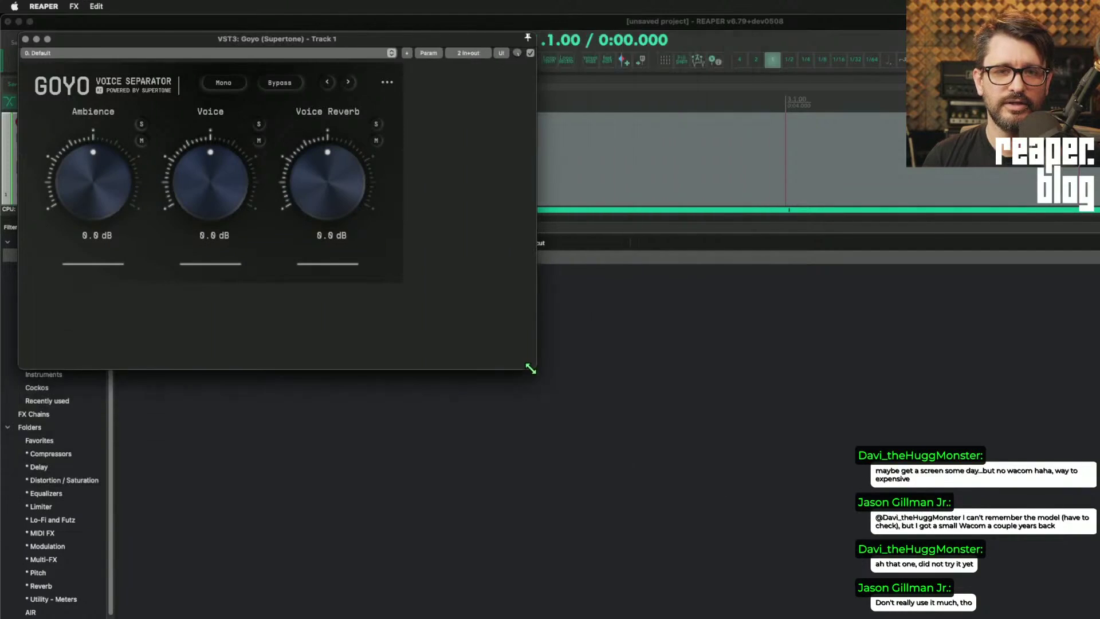
Step: Look through the Goyo plugin's information panel and its list of built-in presets
left_click(331, 84)
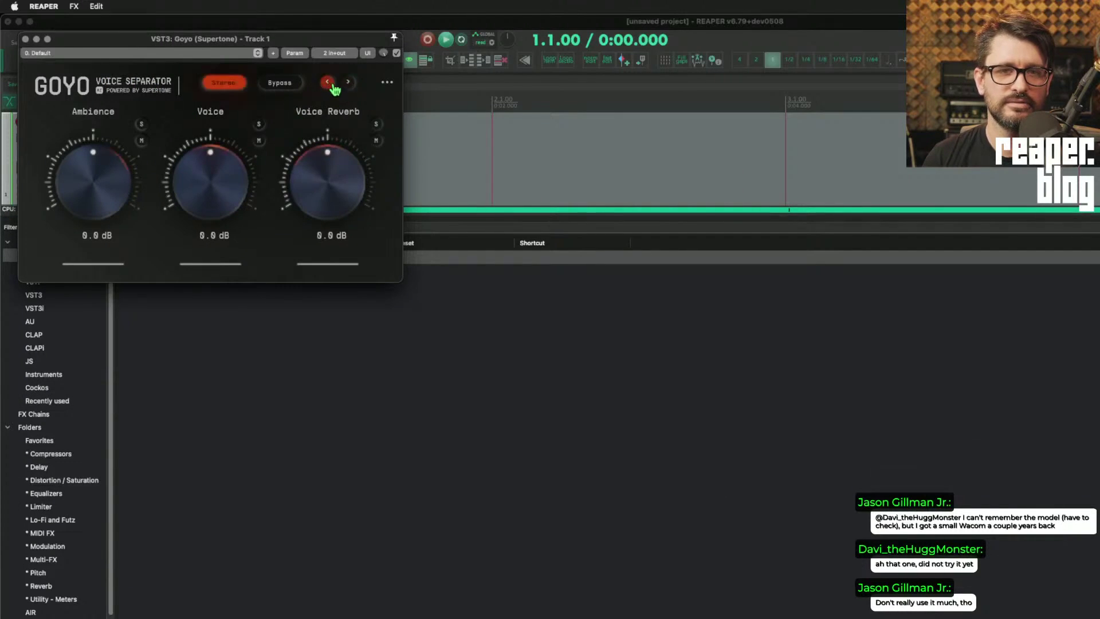
left_click(387, 81)
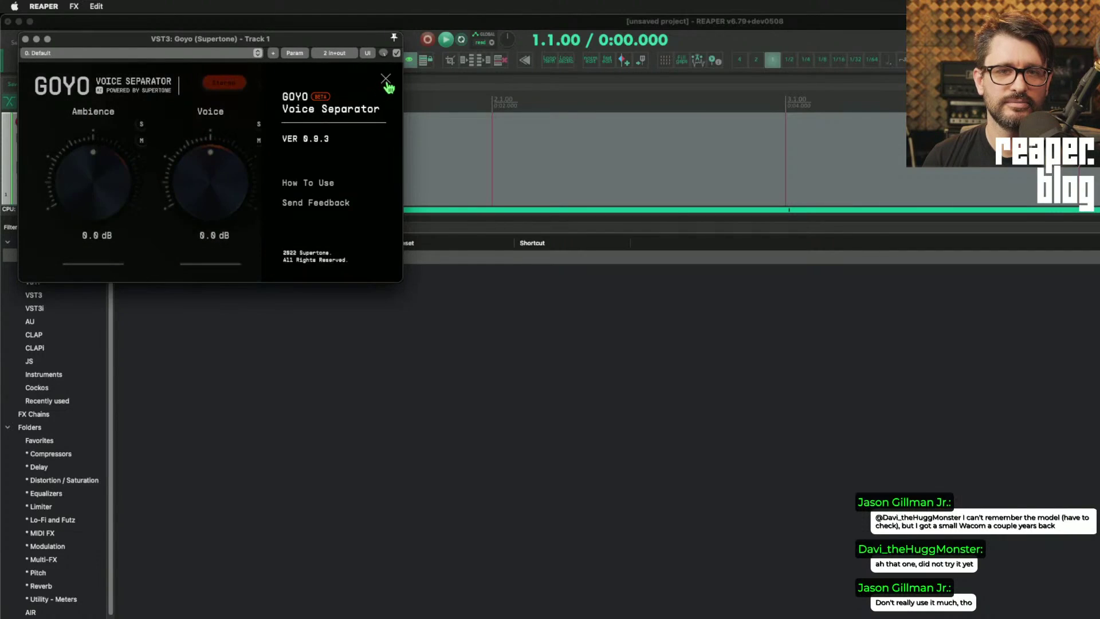
left_click(388, 82)
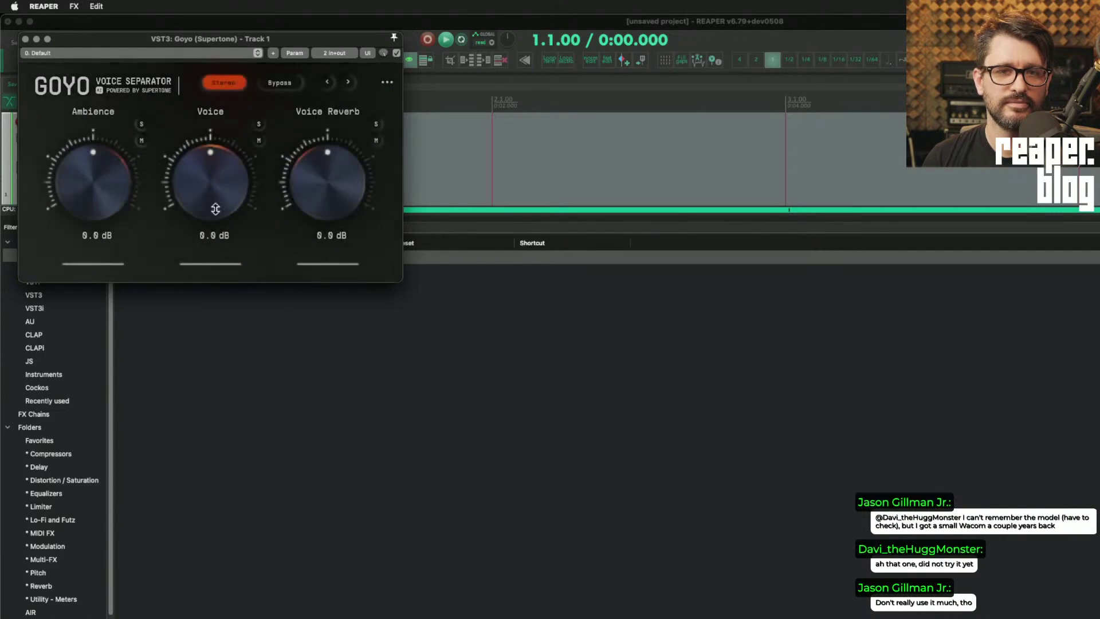
left_click(99, 53)
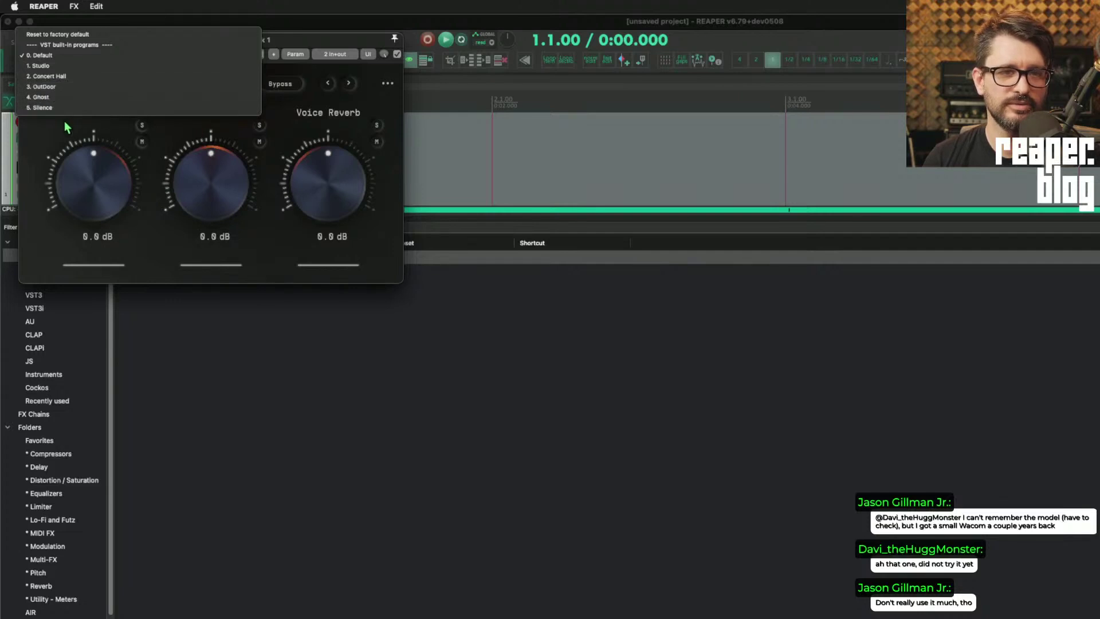
left_click(43, 126)
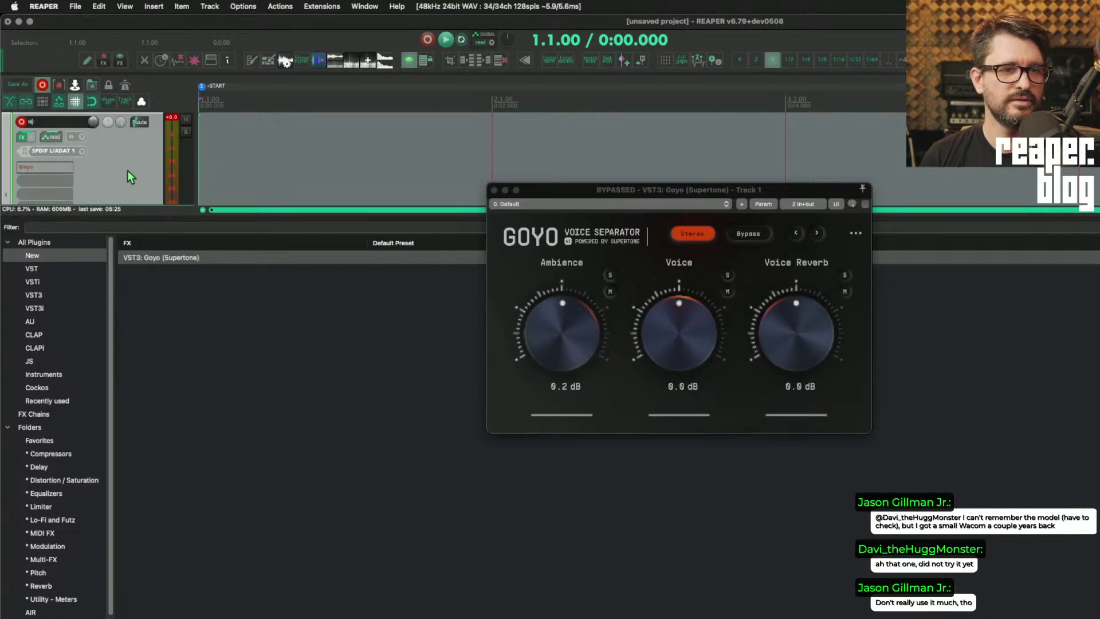
left_click(127, 171)
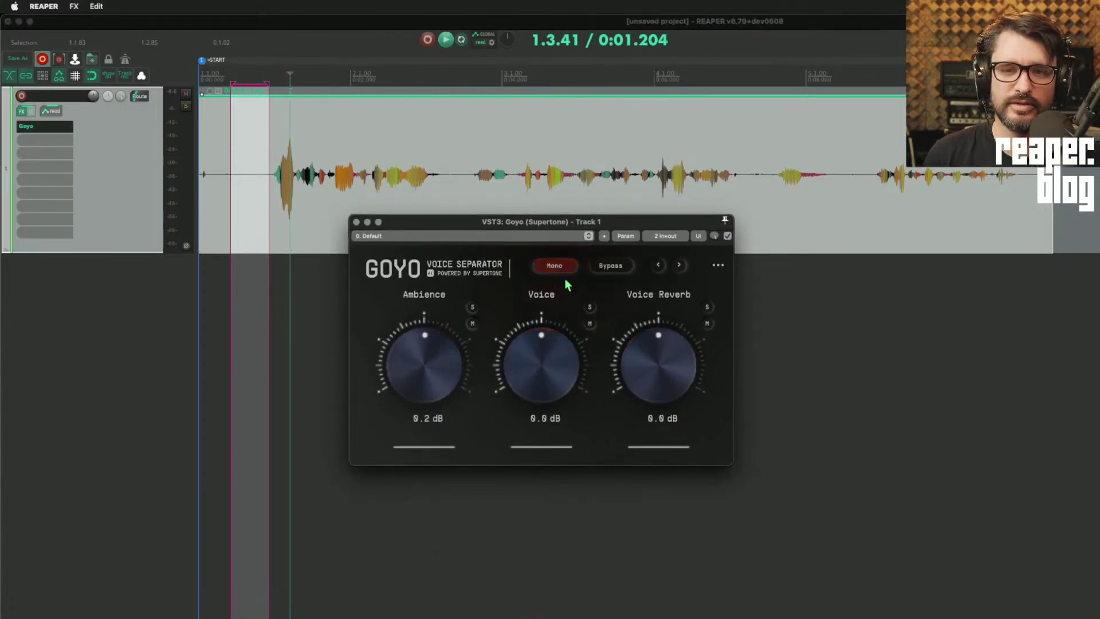
Step: Play the voice recording and try Goyo's Voice level at about 6.5 dB and at -inf
key("space")
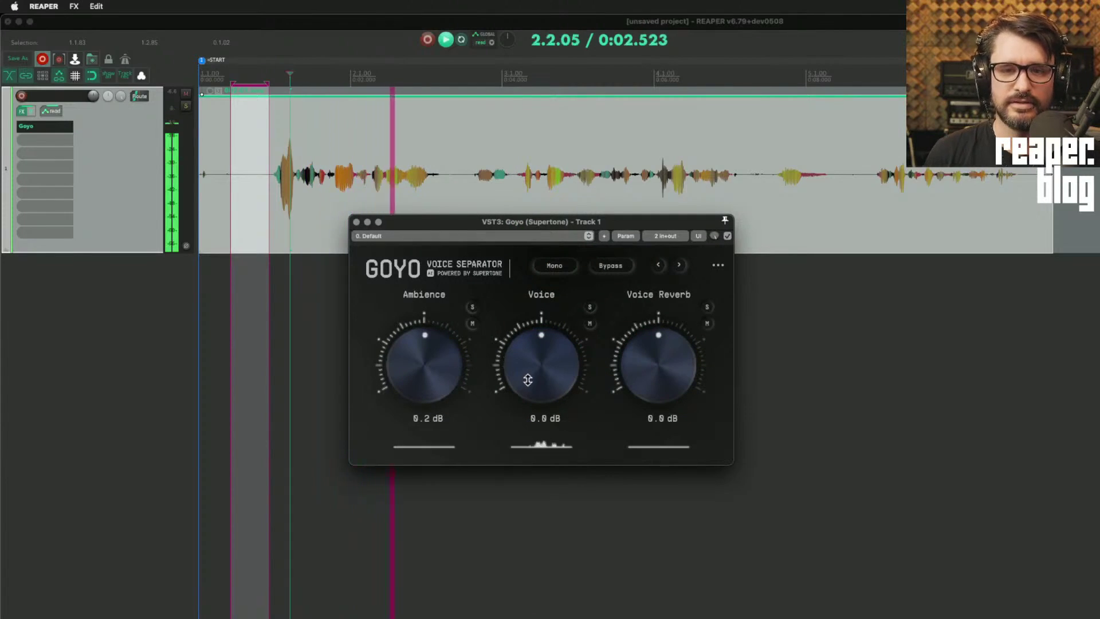
left_click_drag(536, 380, 543, 340)
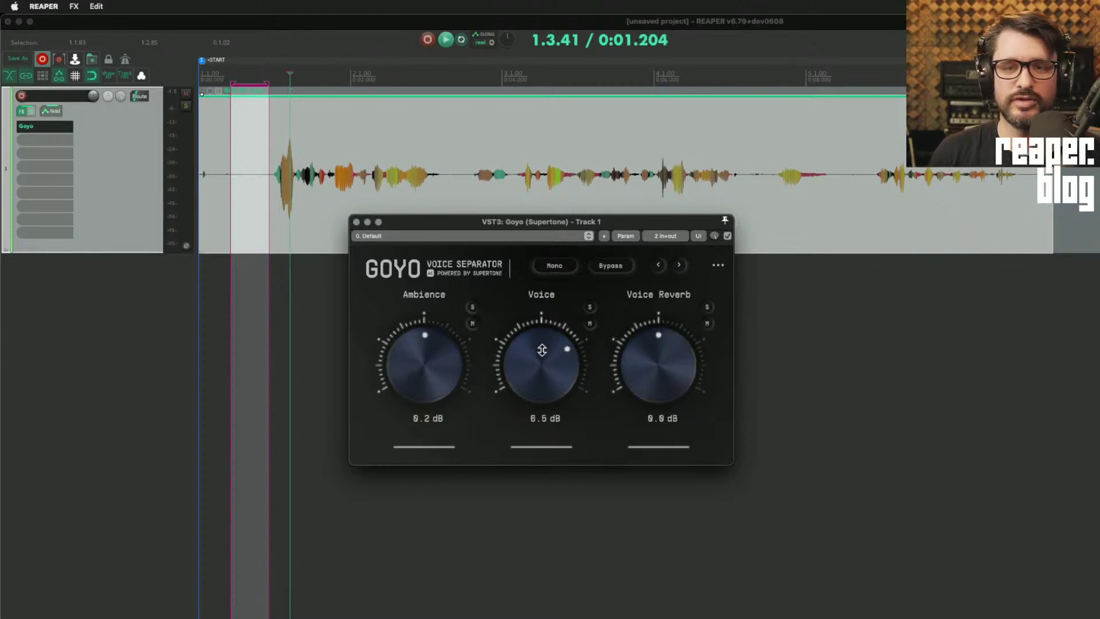
left_click_drag(542, 387, 542, 413)
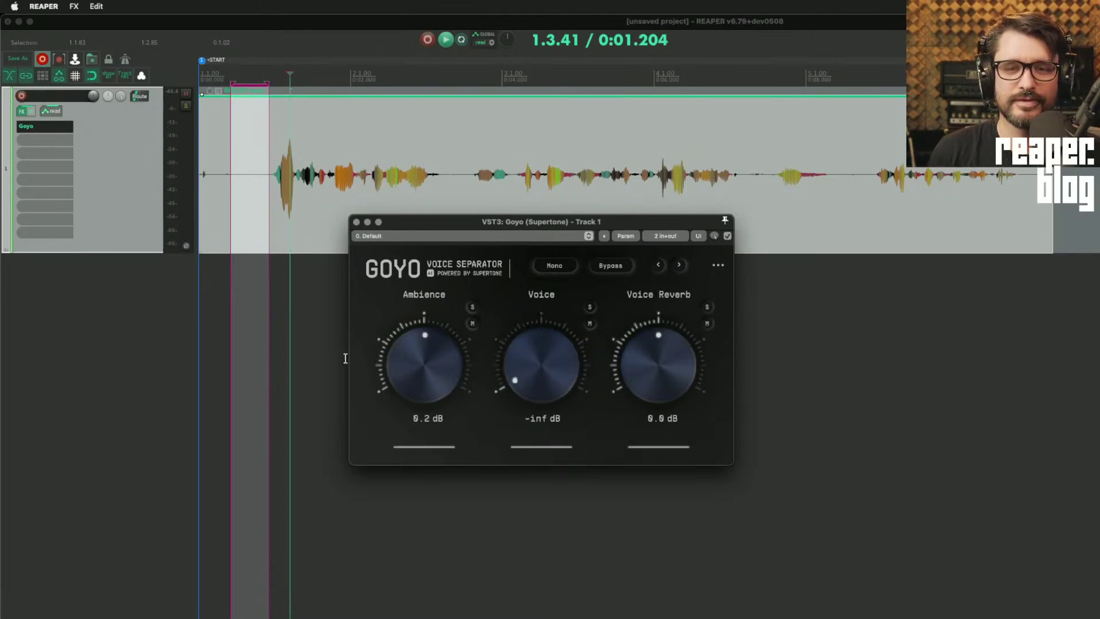
Step: Audition the recording with Goyo's Ambience and Voice Reverb levels raised to 12 dB
key("space")
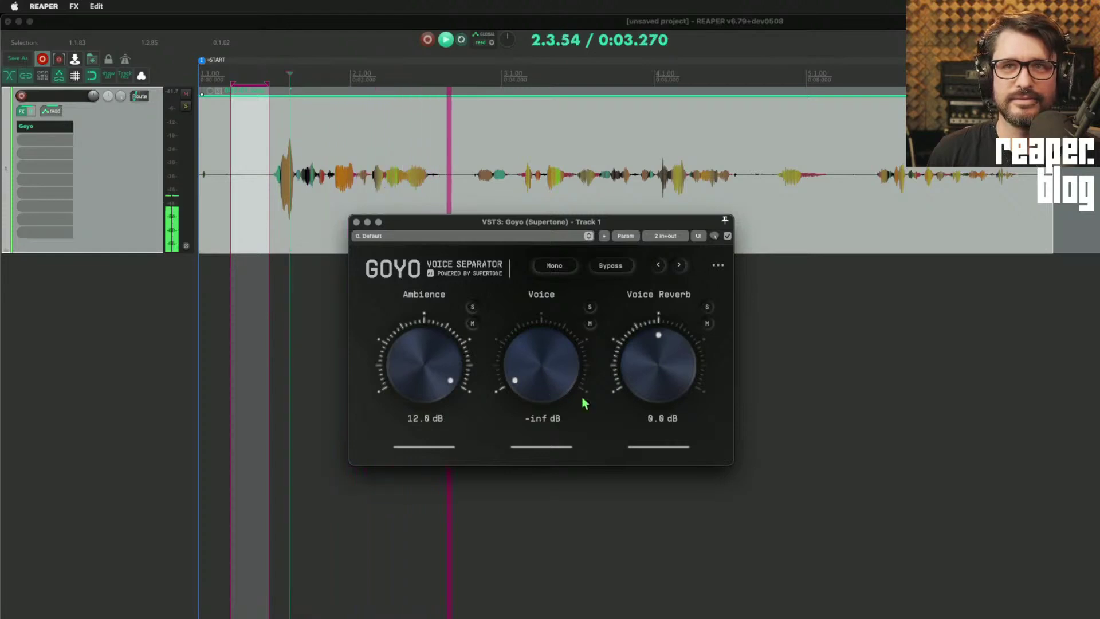
left_click_drag(661, 367, 663, 338)
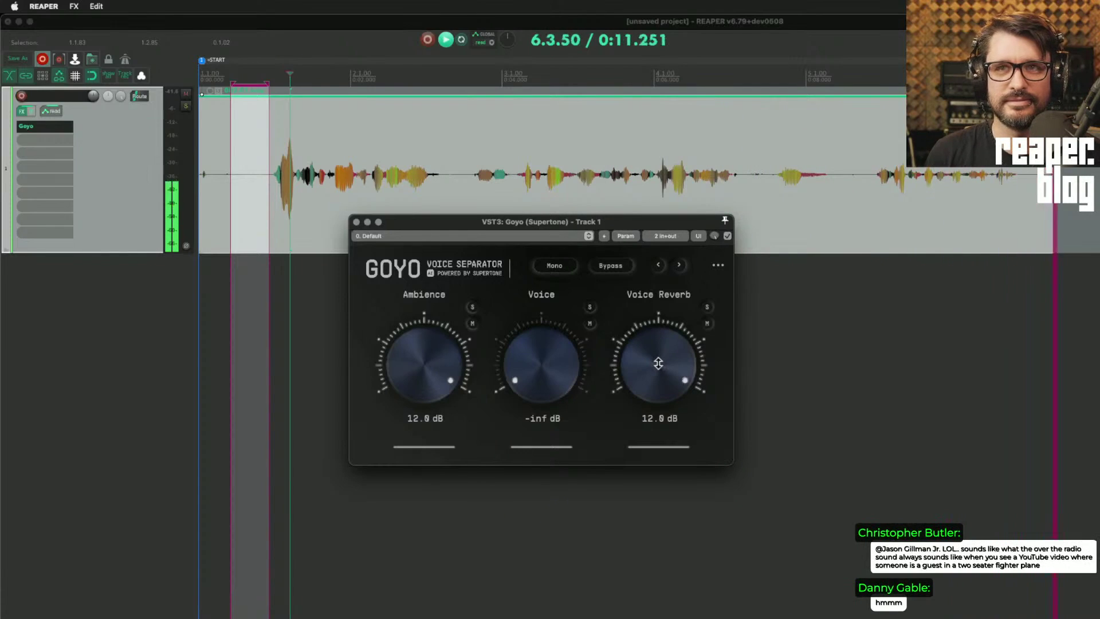
key("space")
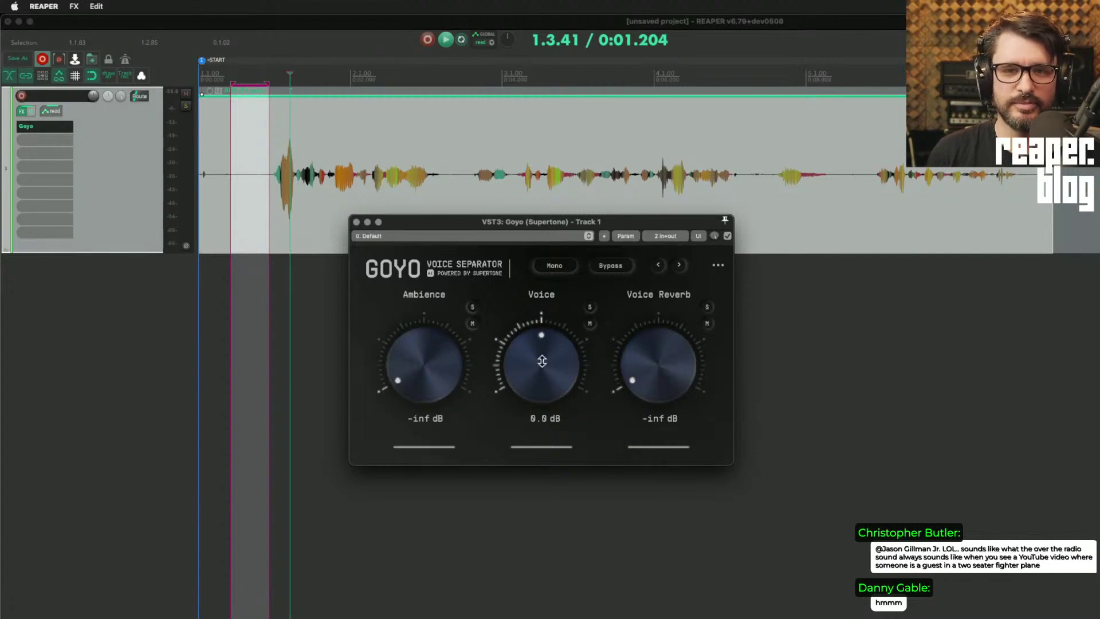
Step: Audition the recording with Ambience and Voice Reverb at -inf, raising Voice to about 6.2 dB
key("space")
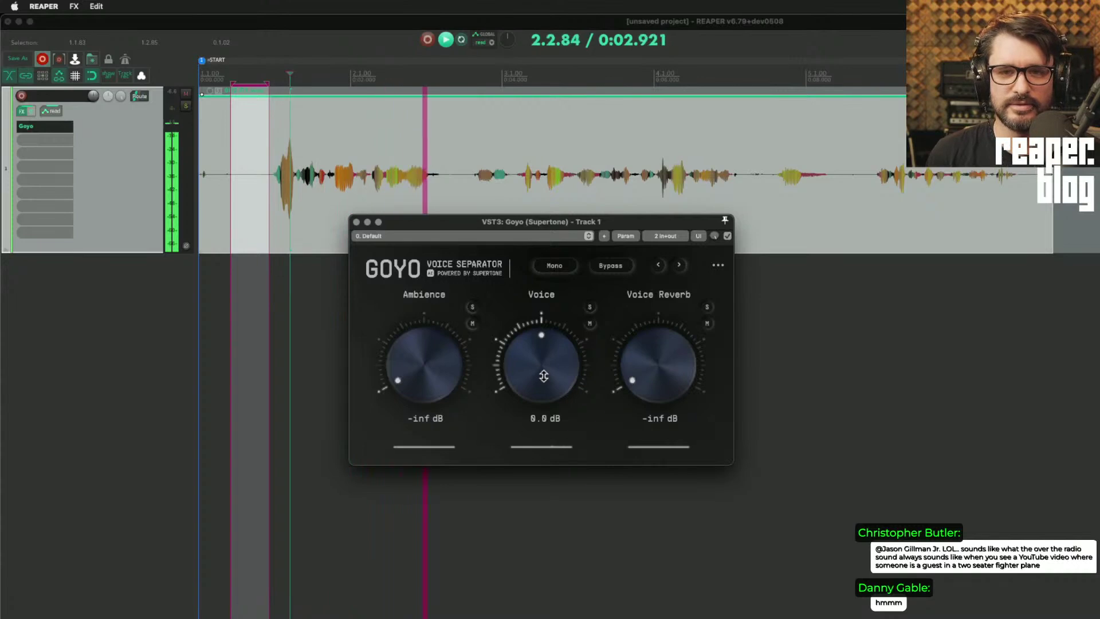
left_click_drag(544, 376, 545, 358)
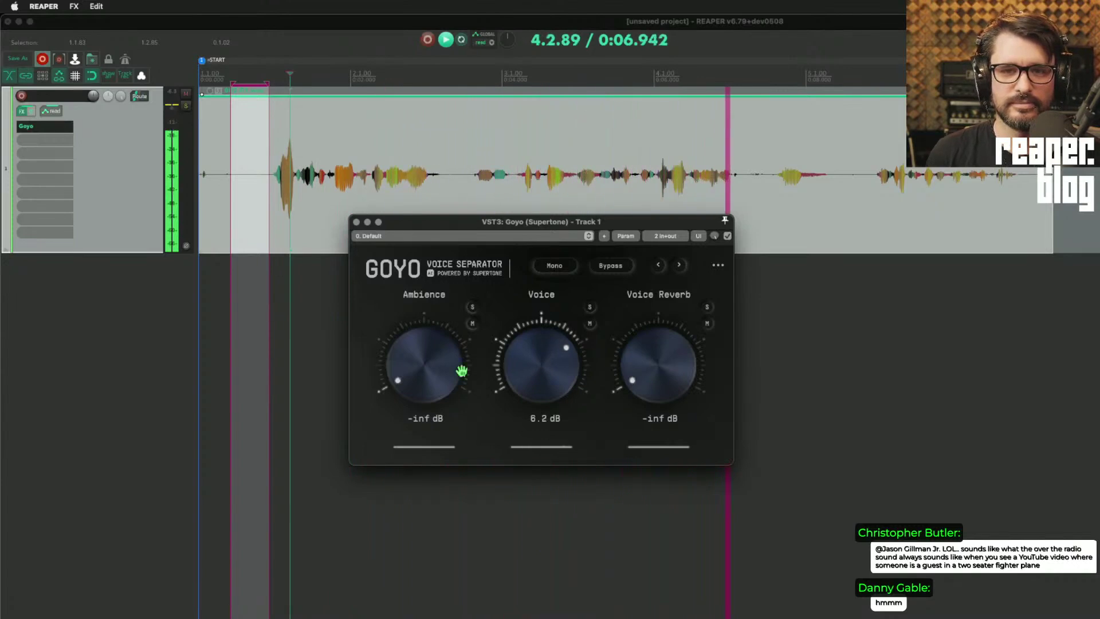
key("space")
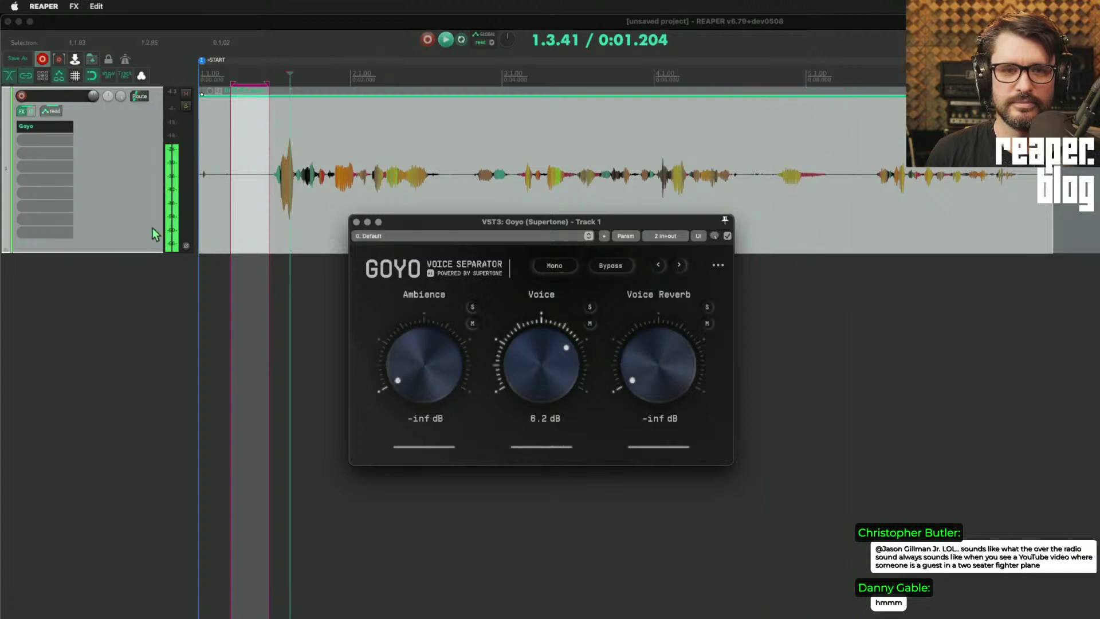
Step: Add the JS: Spectrograph Spectrogram Meter after Goyo on Track 1, enlarging and repositioning its window
key("super+shift+f")
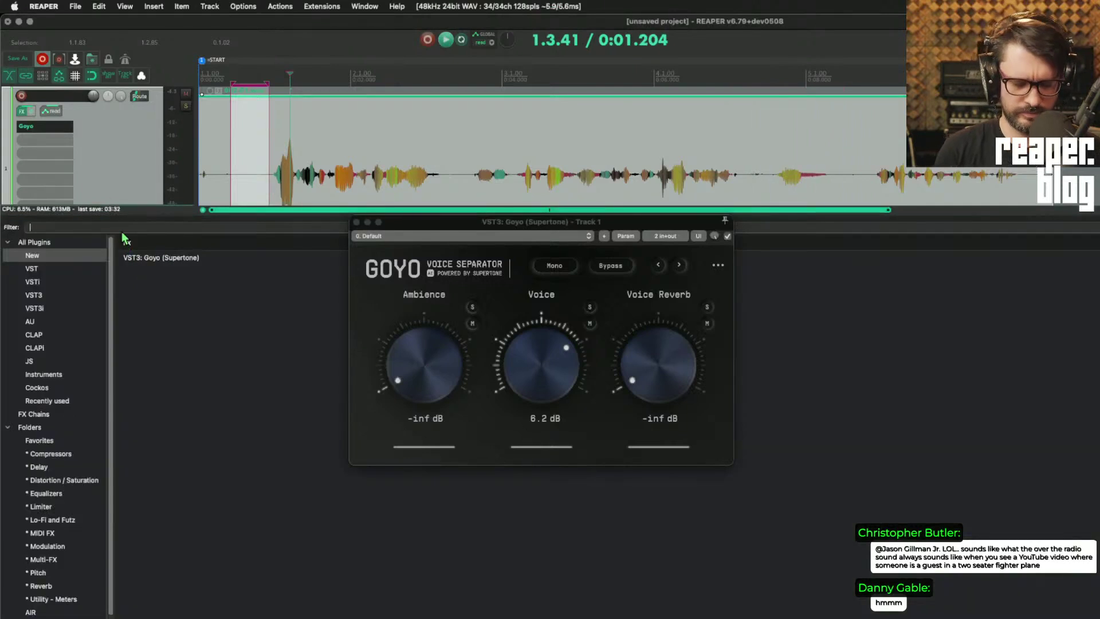
type("spectro")
double_click(771, 270)
left_click_drag(986, 153, 133, 187)
left_click_drag(422, 379, 993, 618)
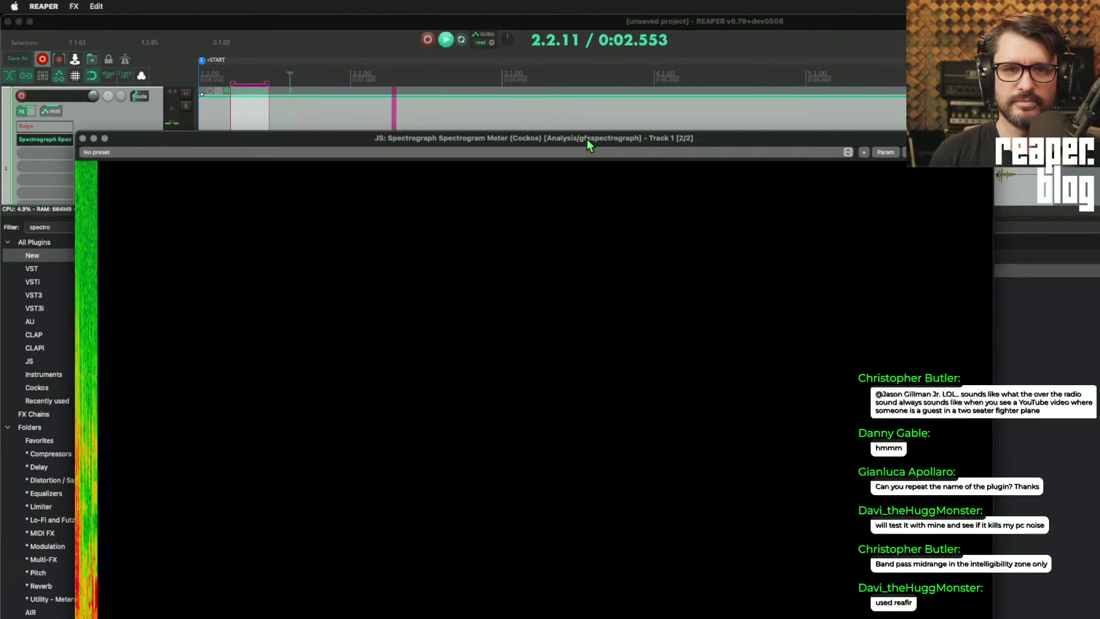
mouse_move(588, 141)
left_mouse_down()
mouse_move(690, 211)
mouse_move(662, 270)
mouse_move(656, 195)
left_mouse_up()
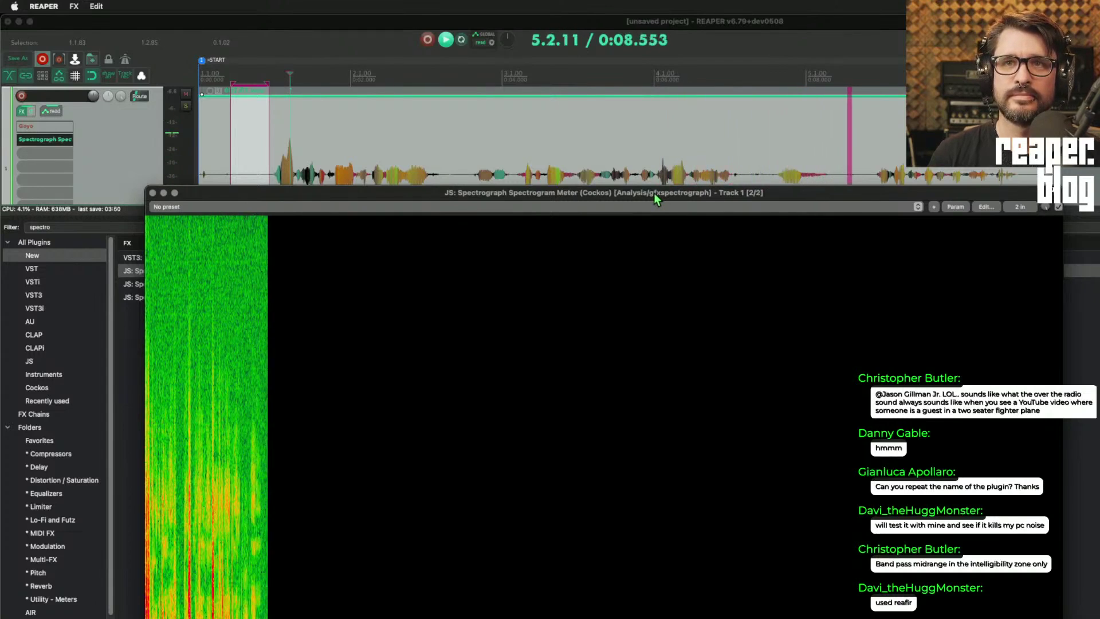
Step: Reopen Goyo, move its window off the spectrogram, and set Voice to 0.0 dB
left_click(44, 126)
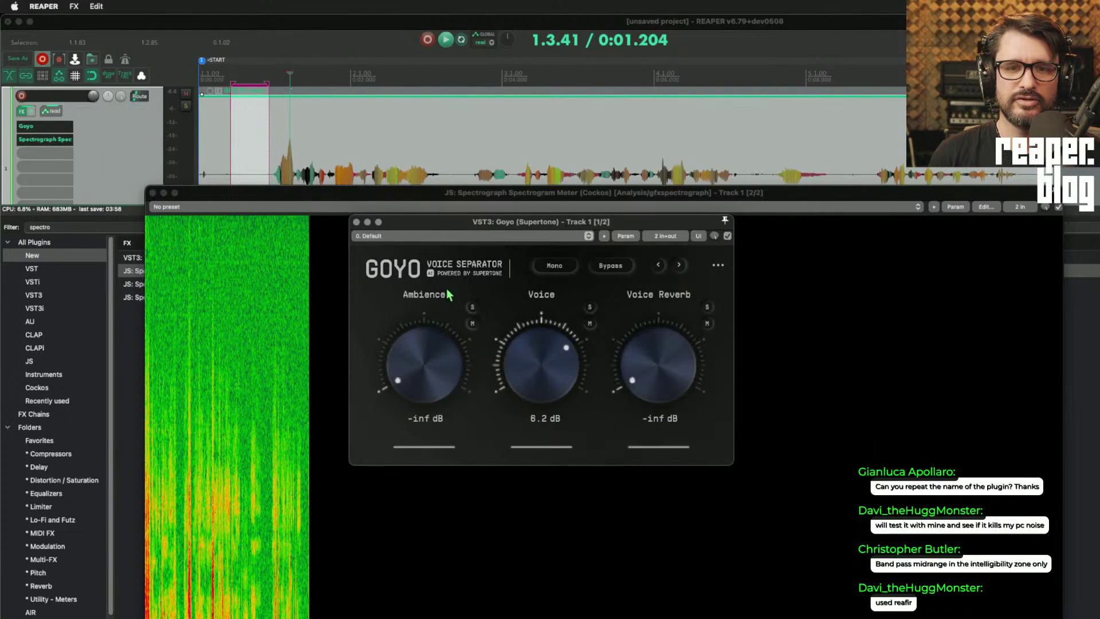
left_click_drag(454, 231, 910, 86)
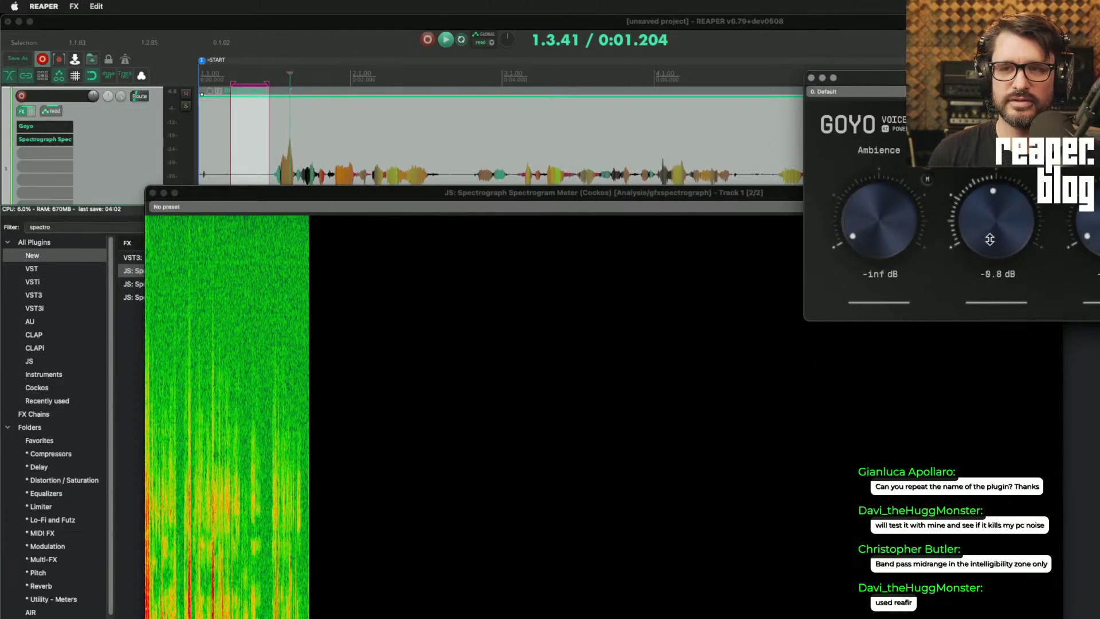
left_click_drag(991, 237, 992, 239)
left_click_drag(859, 77, 899, 95)
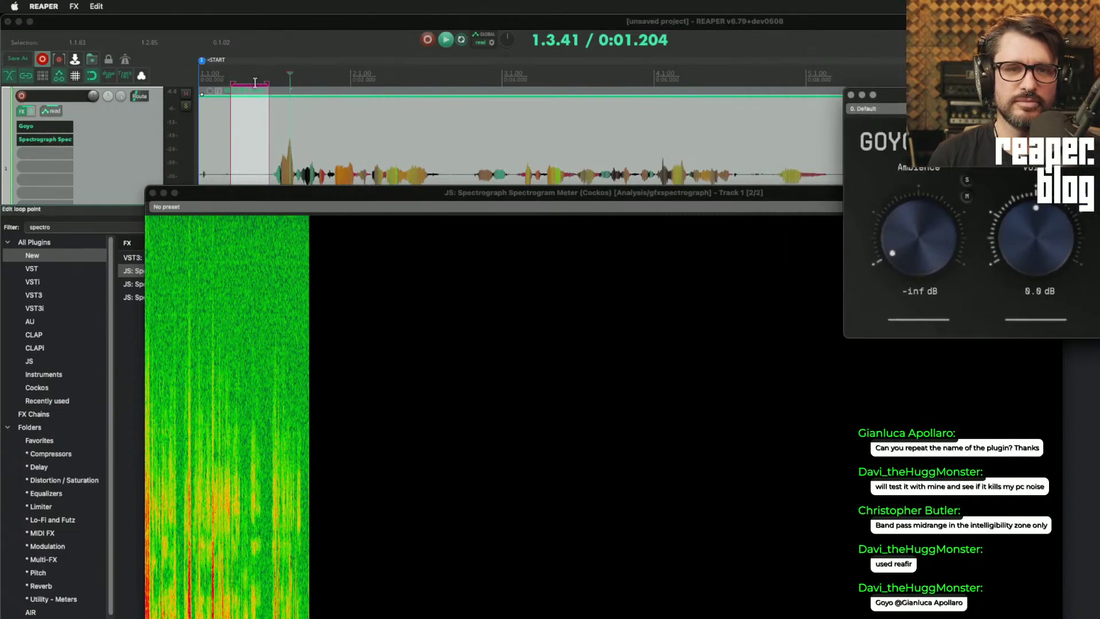
Step: Play the recording from the start and compare Goyo bypassed and enabled on the spectrogram
left_click(362, 146)
key("space")
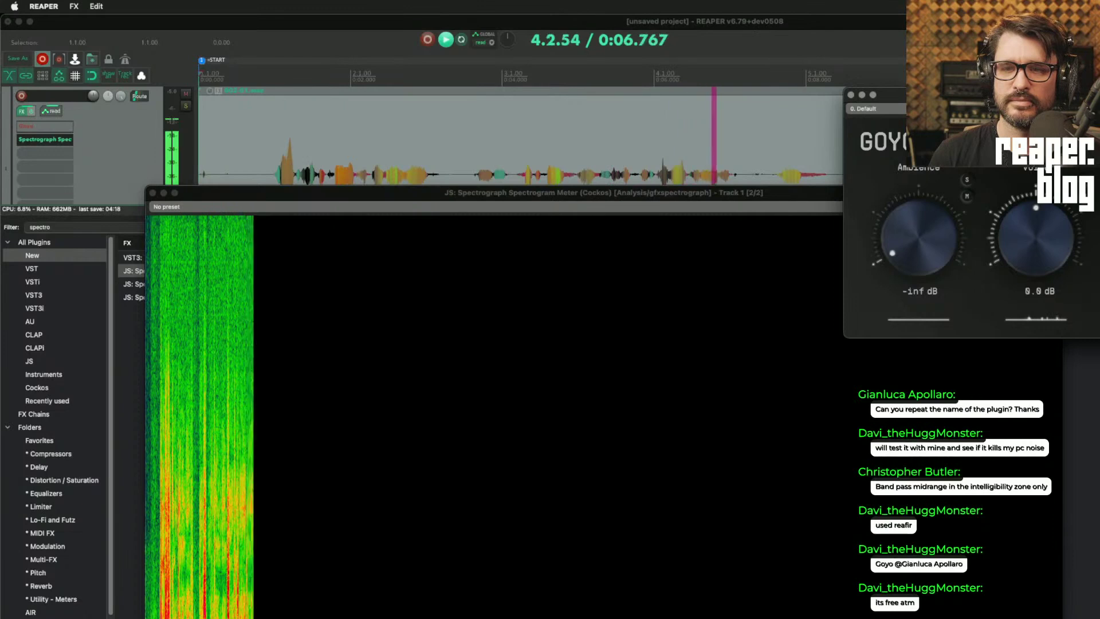
left_click(898, 167)
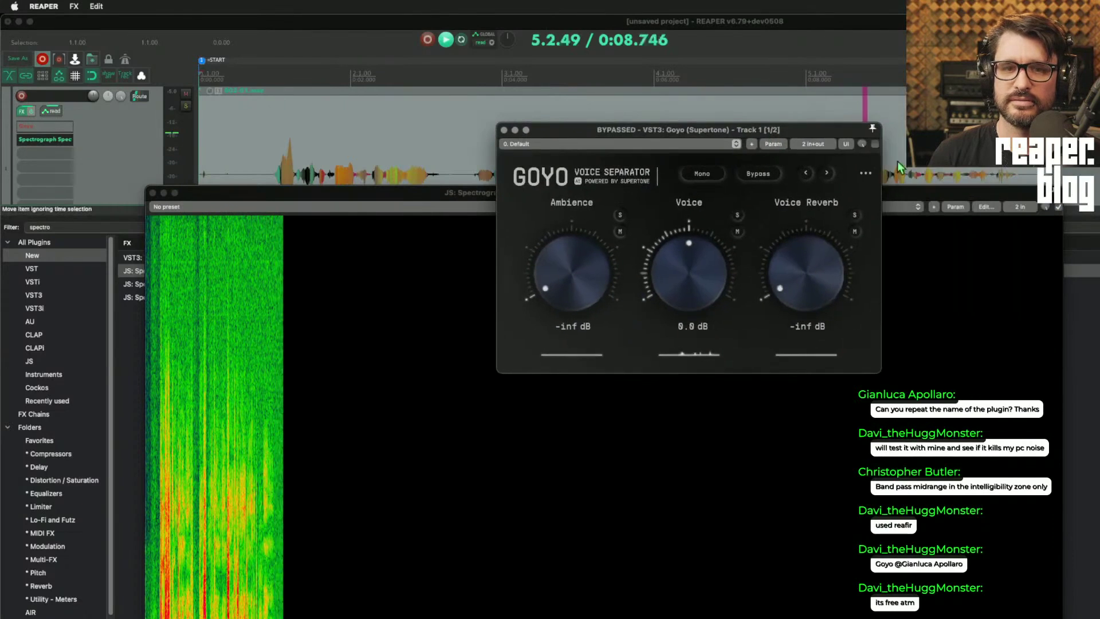
left_click(875, 143)
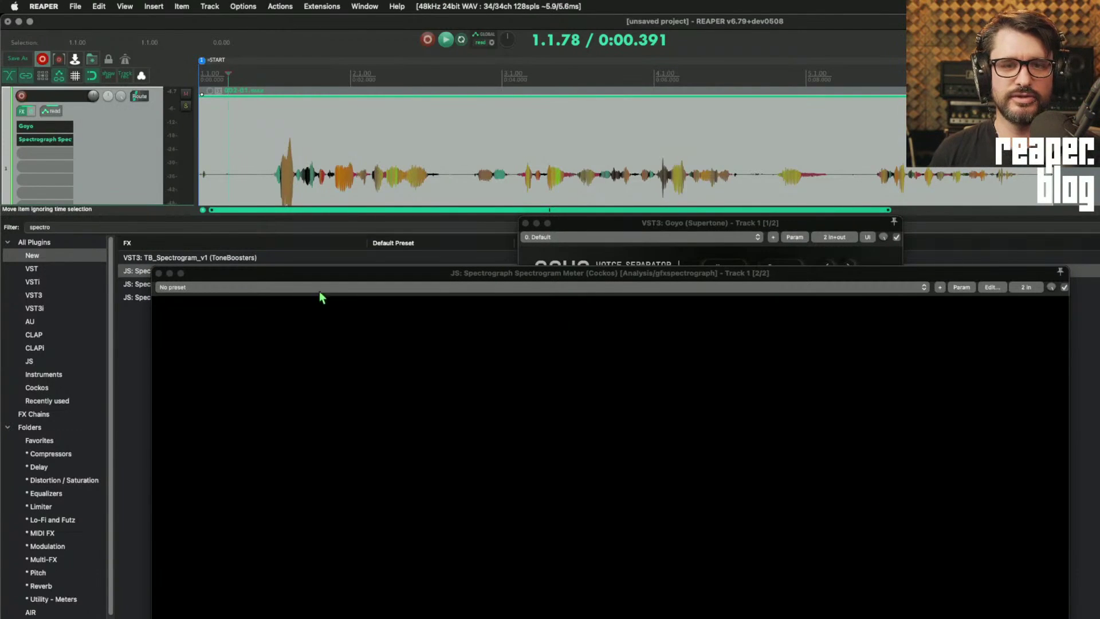
Step: Open the Media Explorer and move the spectrogram window clear of its file list
left_click_drag(225, 278, 276, 285)
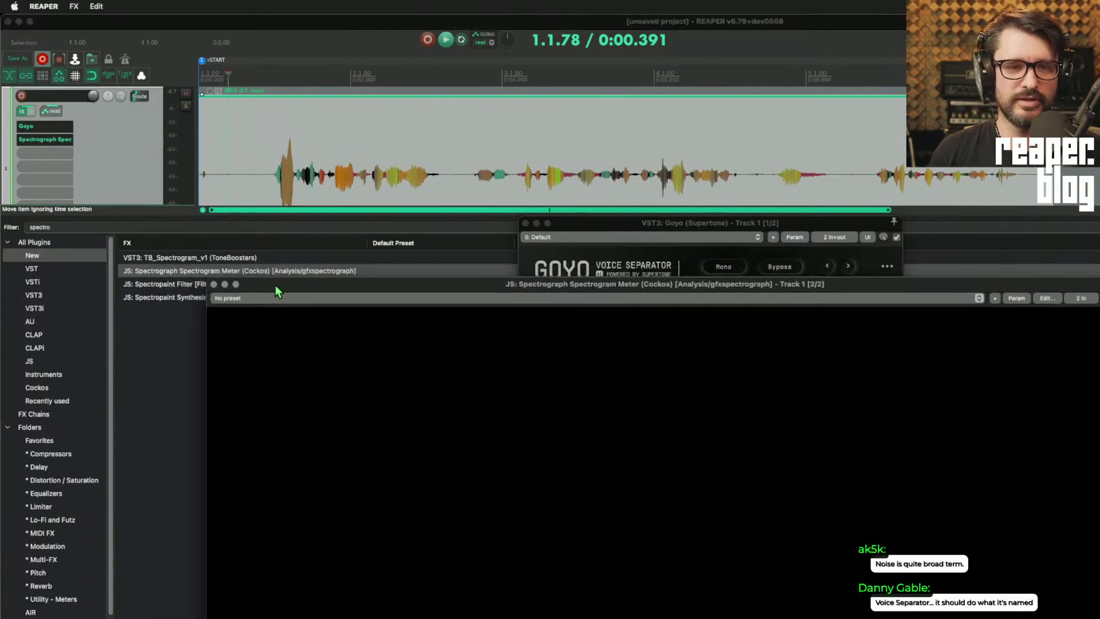
left_click(379, 139)
key("super+alt+x")
left_click(720, 336)
left_click_drag(510, 289, 902, 284)
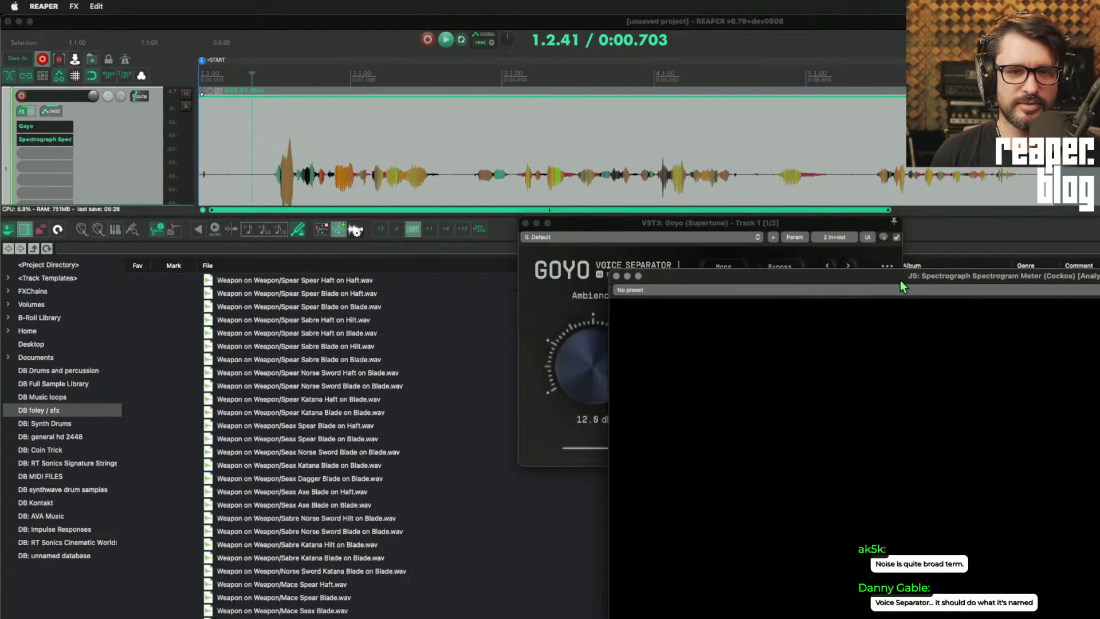
Step: Search DB Full Sample Library for "clap" and insert AVA - RETRO - Out Of Sight - Clap 1.wav on the track after the recording
left_click(281, 265)
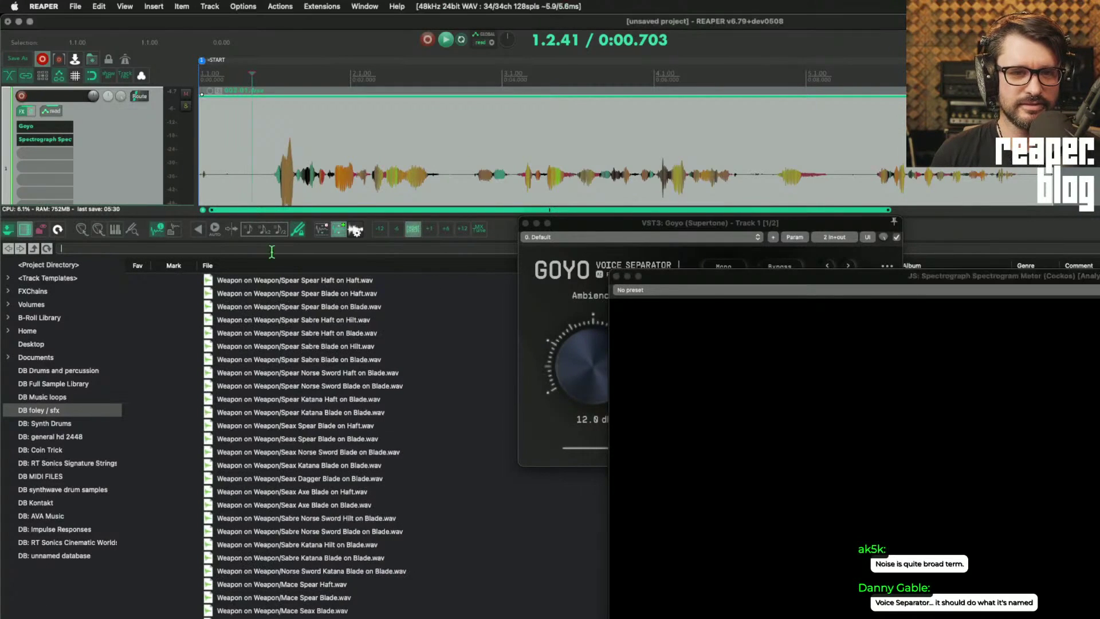
left_click(70, 385)
scroll(900, 186, "right", 5)
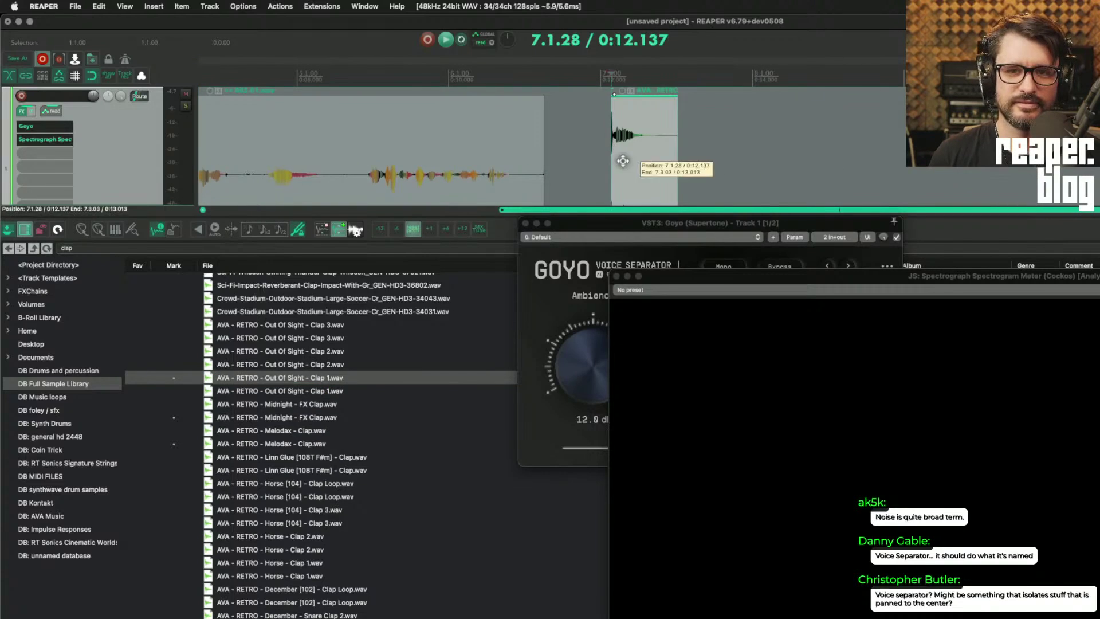
Step: Loop the clap with the spectrogram moved clear of Goyo, comparing Voice at -inf and 0.0 dB
key("space")
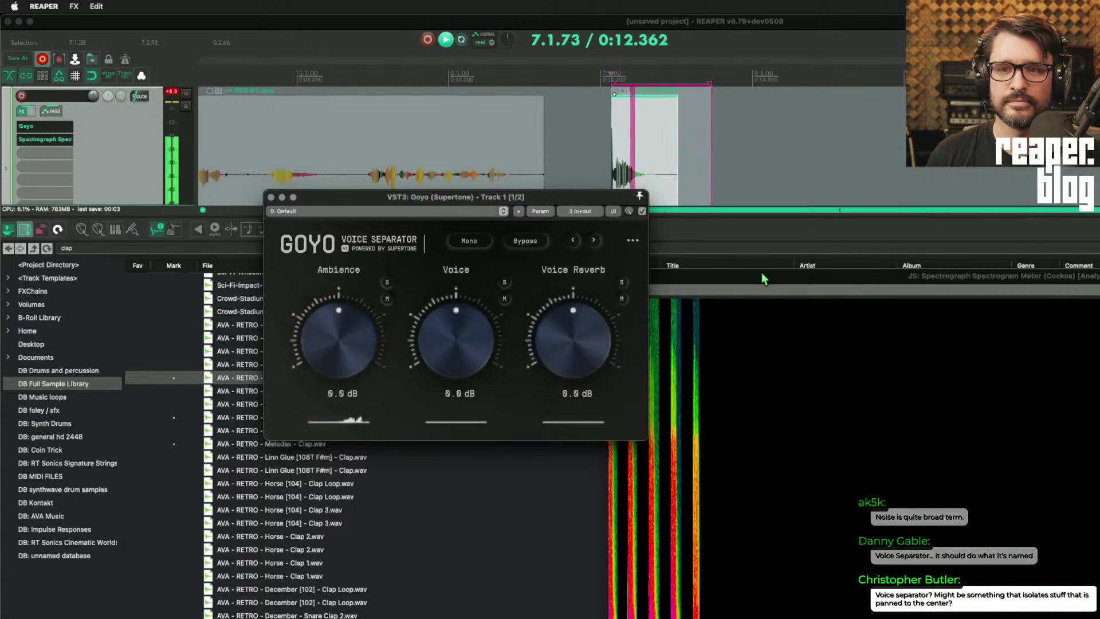
left_click_drag(762, 274, 813, 74)
left_click_drag(447, 338, 452, 521)
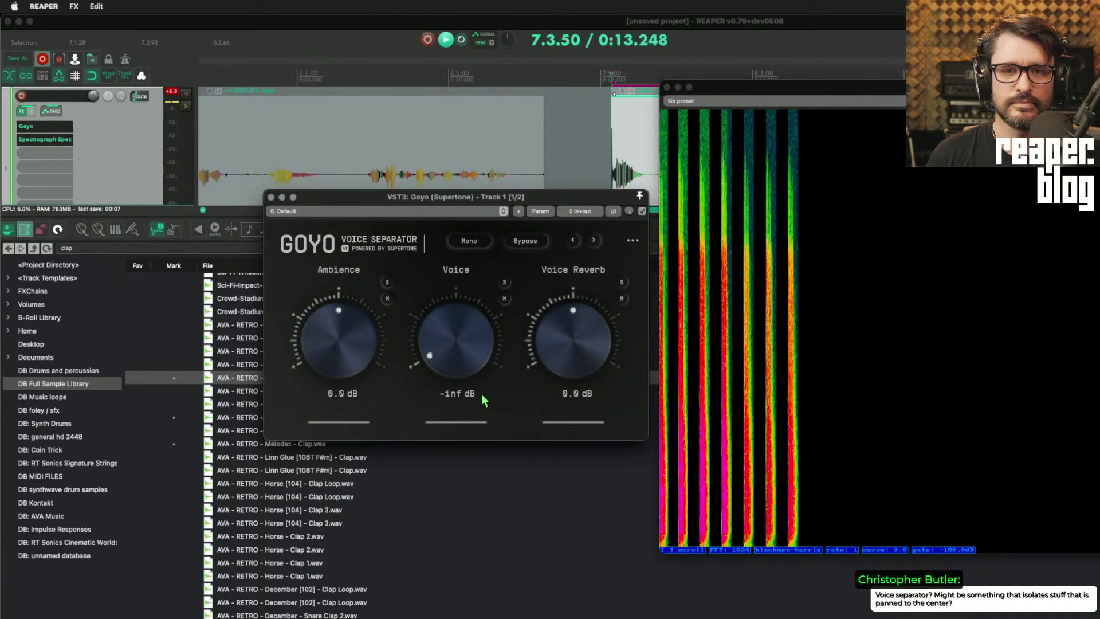
double_click(458, 359)
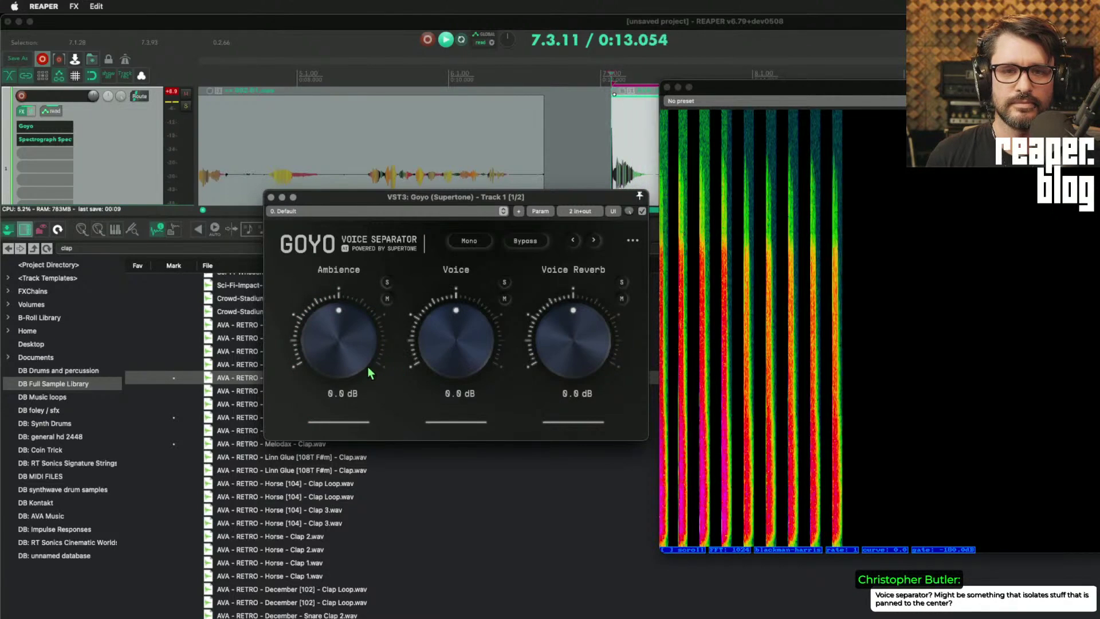
Step: Try Goyo's Ambience level at about 8.8 dB on the looping clap and reset it to 0.0 dB
left_click_drag(333, 336, 378, 379)
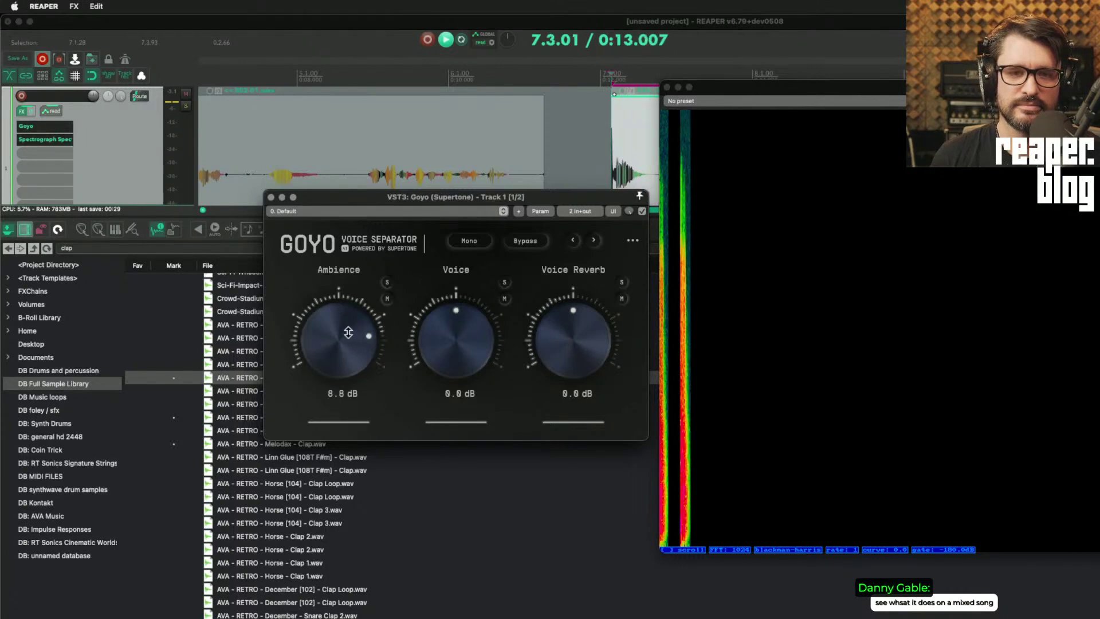
left_click_drag(346, 337, 349, 341)
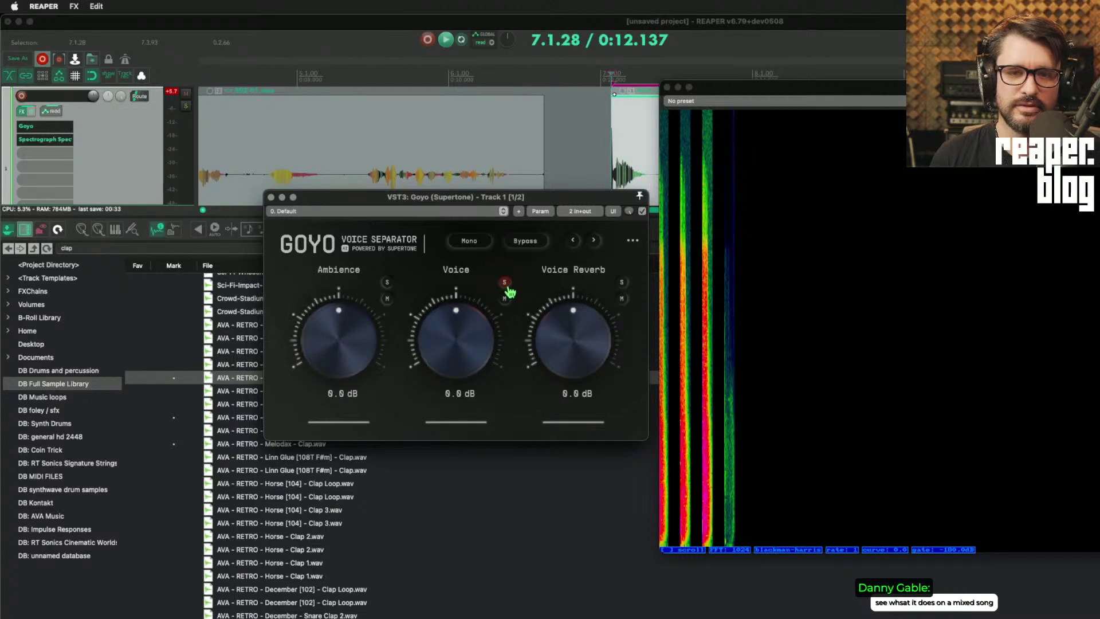
Step: Move the Goyo window below the track and place the edit cursor inside the clap item
left_click(534, 241)
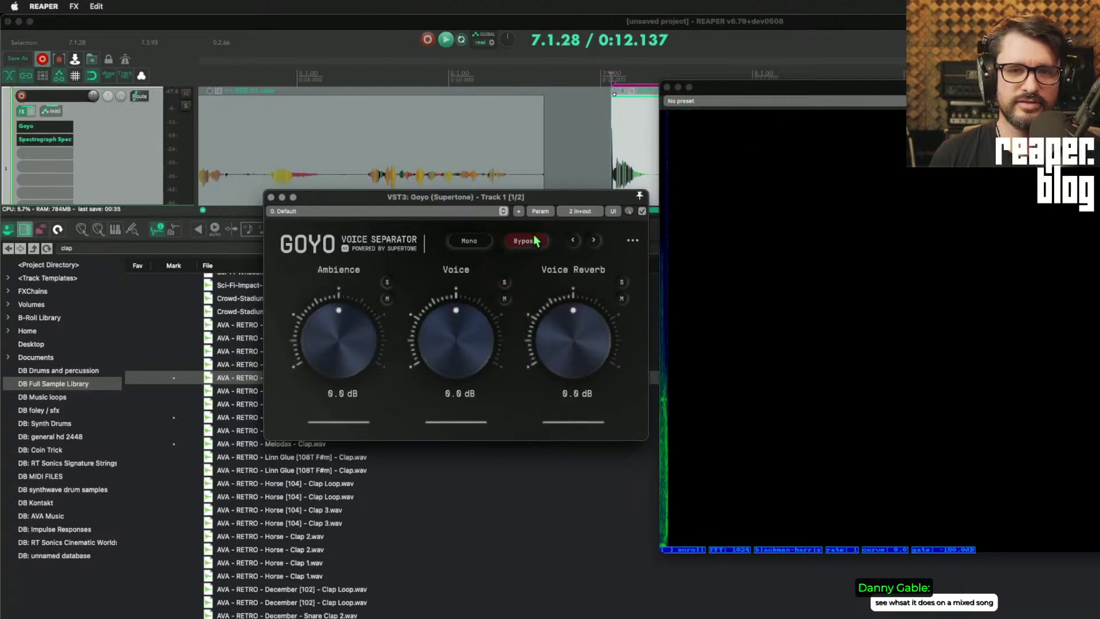
left_click_drag(493, 198, 498, 311)
left_click(616, 185)
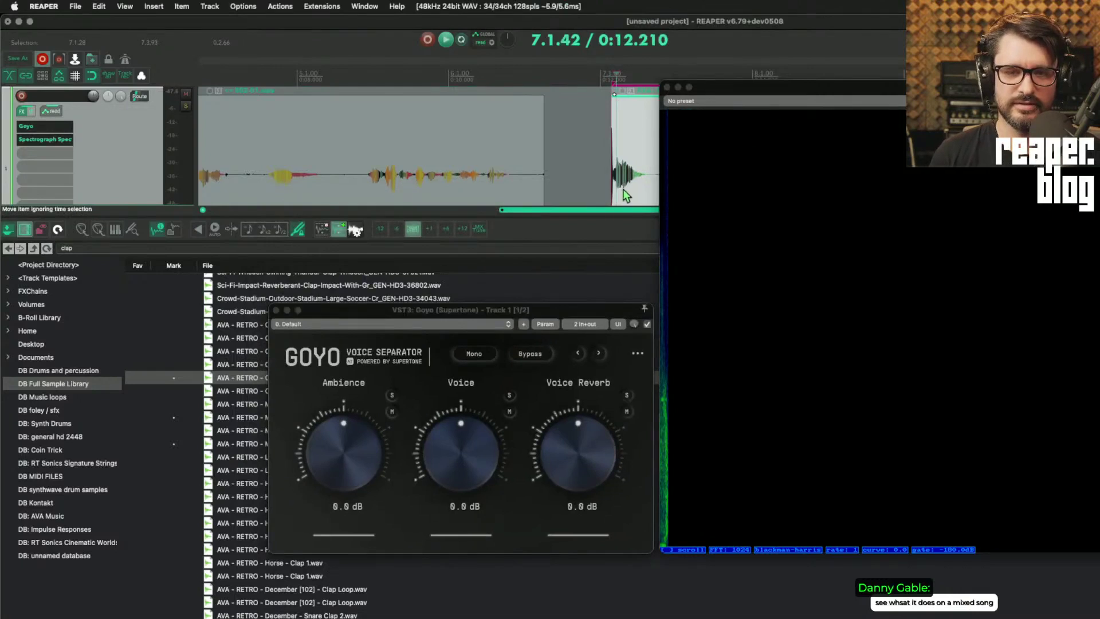
Step: Move the Goyo window over the spectrogram and browse the clap samples
left_click_drag(372, 310, 768, 205)
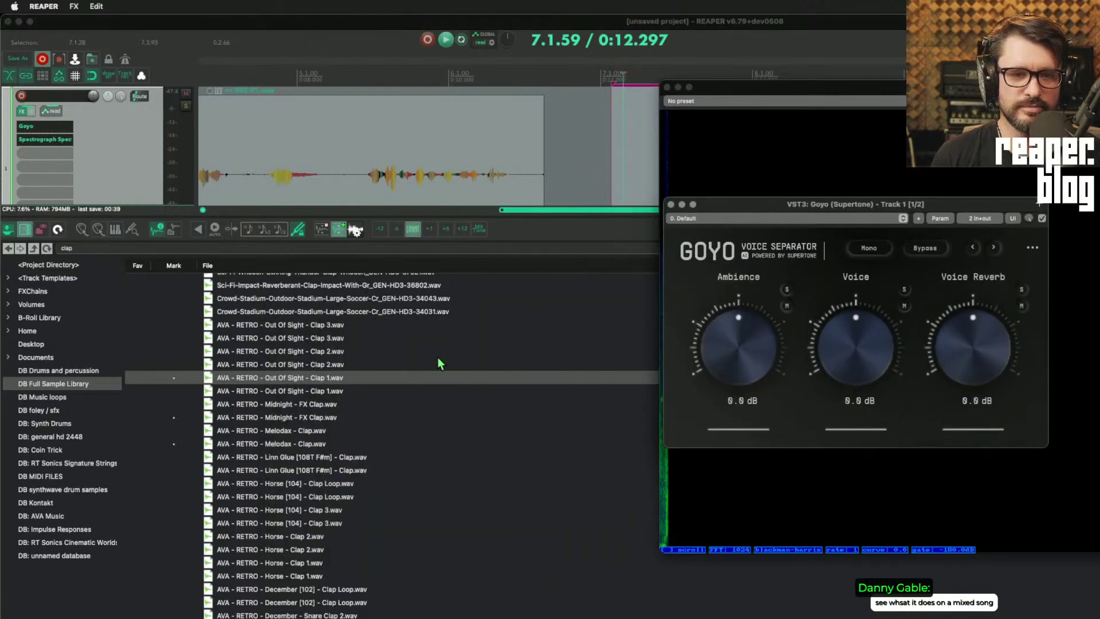
scroll(291, 552, "down", 8)
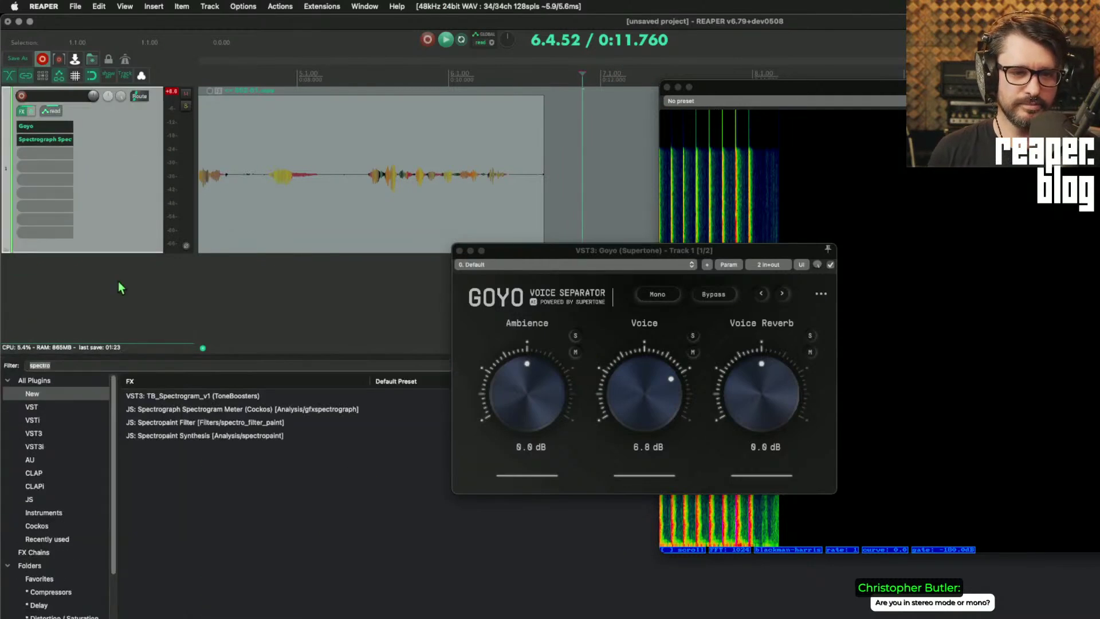
Step: Search the effects for "place it", insert Soundly Place it ahead of Goyo on the track, and move its chain window below the track
type("place it")
left_click_drag(178, 395, 72, 131)
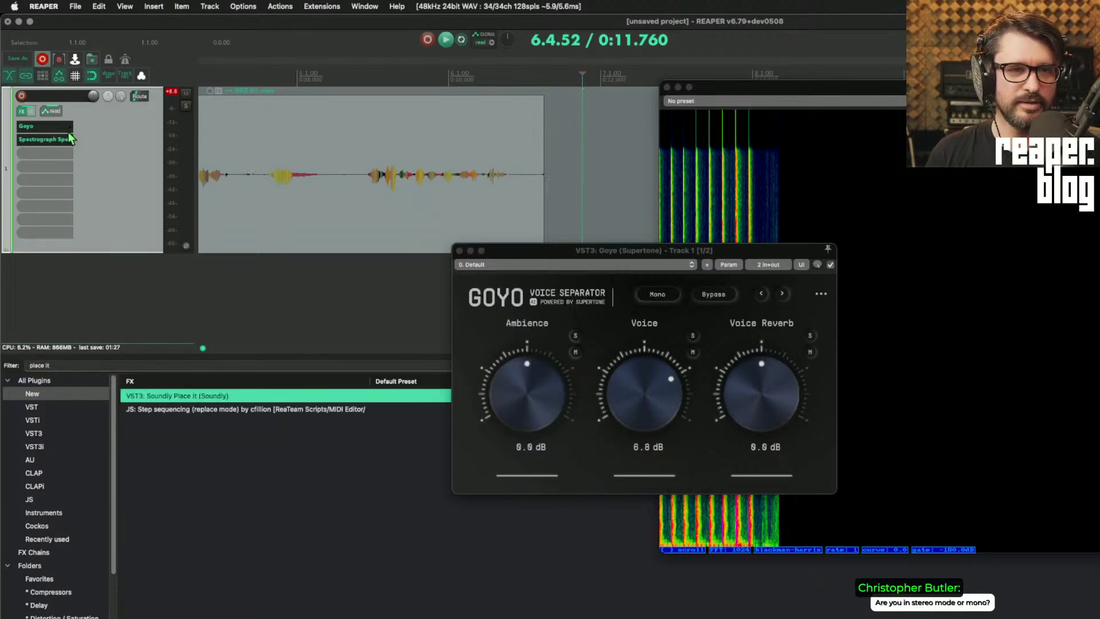
left_click_drag(69, 138, 66, 141)
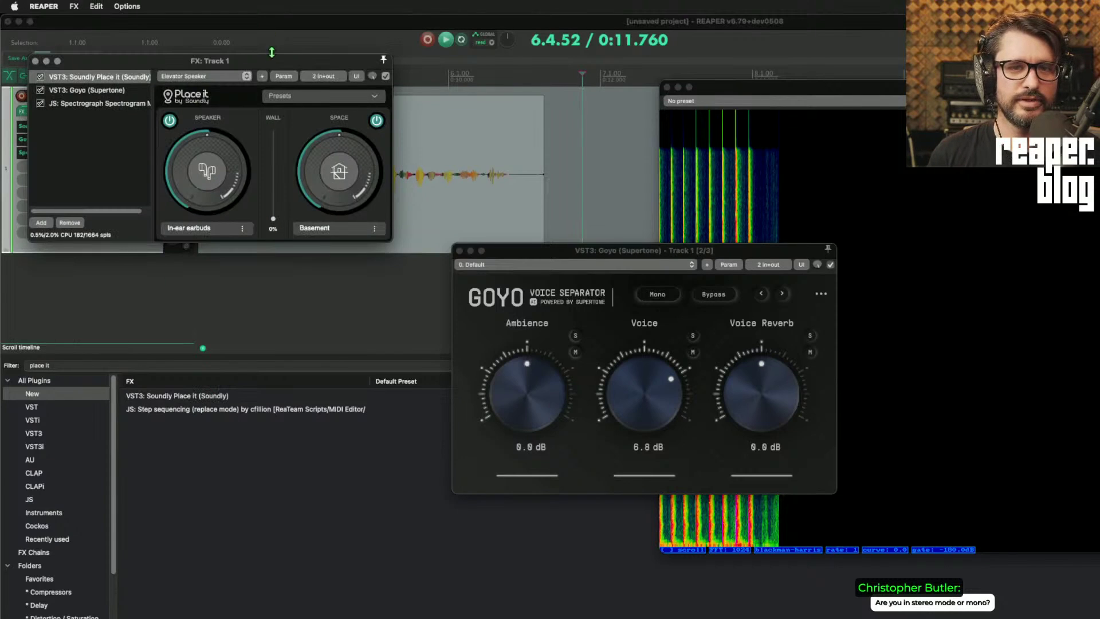
left_click_drag(272, 52, 321, 262)
Step: Time-select the recording's first phrase, turn off Place it's Speaker section and set its Space to Bathroom 2
left_click_drag(252, 193, 470, 215)
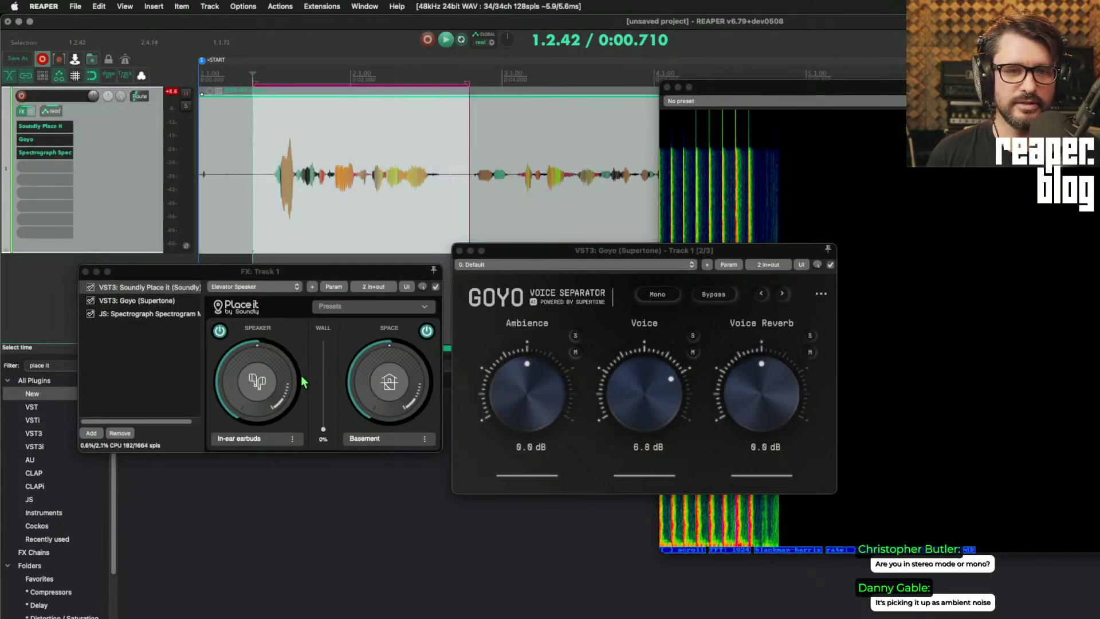
left_click(259, 386)
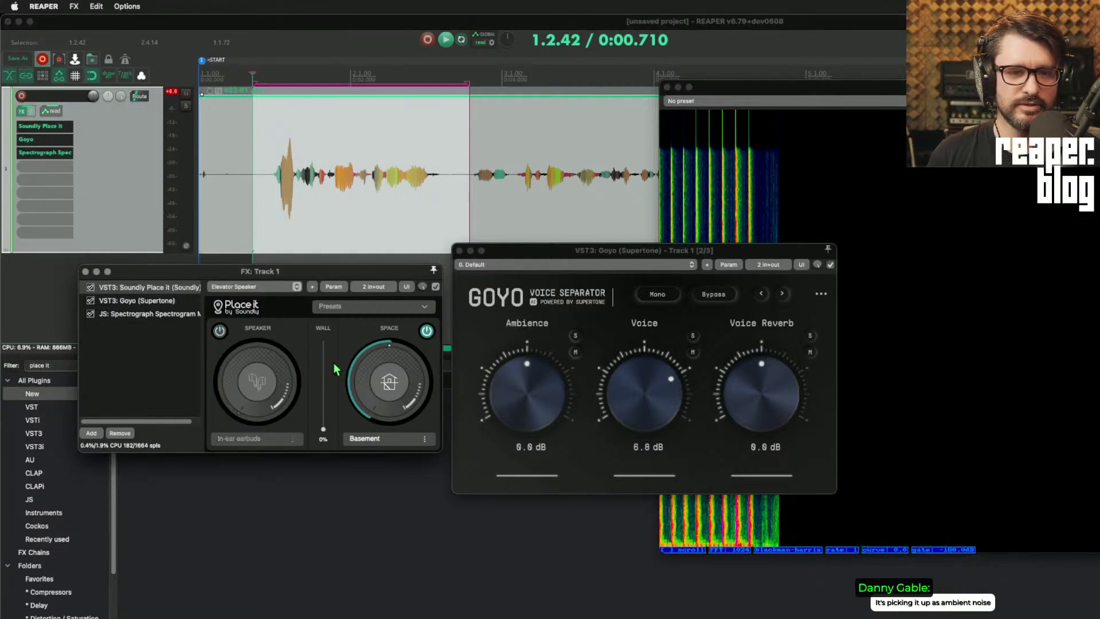
left_click(377, 439)
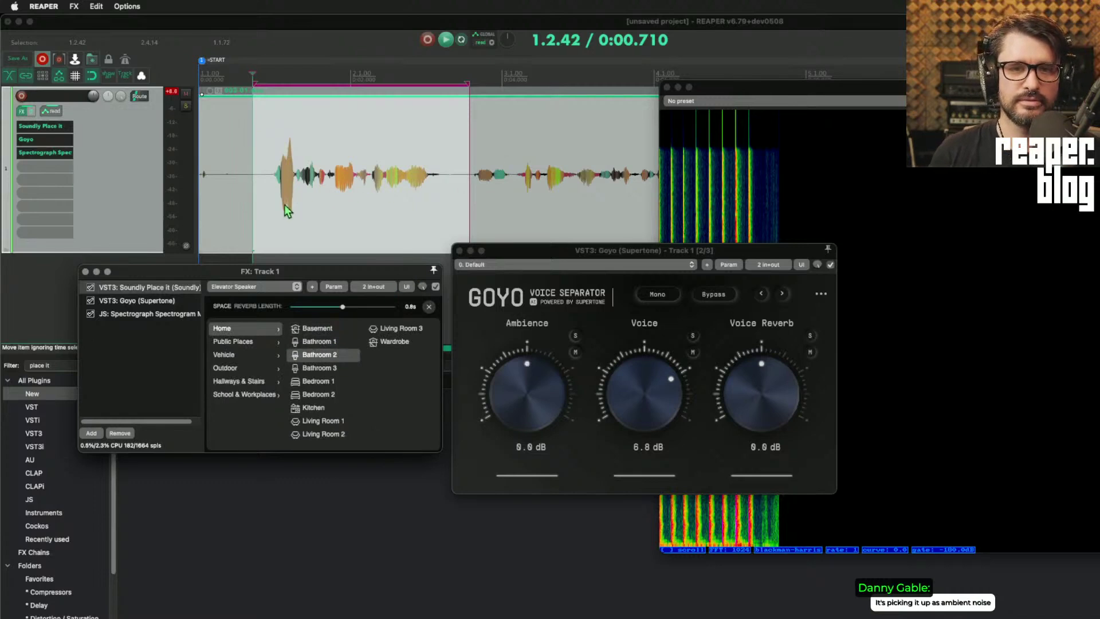
Step: Play the whole recording through Goyo with Ambience at about -17.5 dB, Voice at about 4.7 dB and Voice Reverb at -inf
scroll(285, 205, "down", 3)
left_click_drag(635, 251, 503, 173)
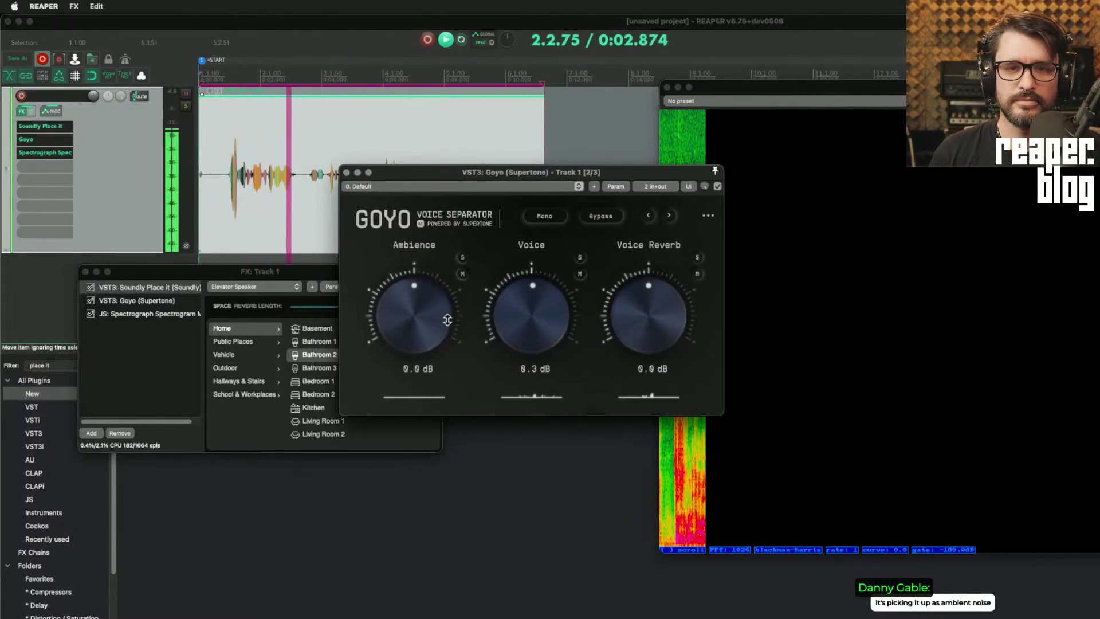
left_click_drag(447, 319, 439, 357)
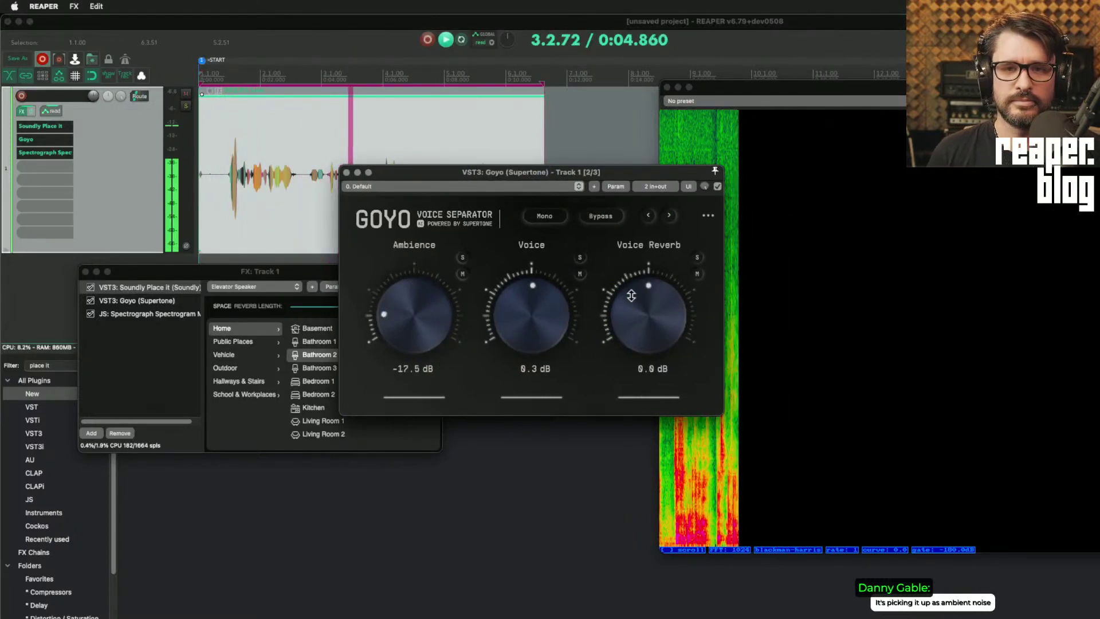
left_click_drag(631, 295, 632, 344)
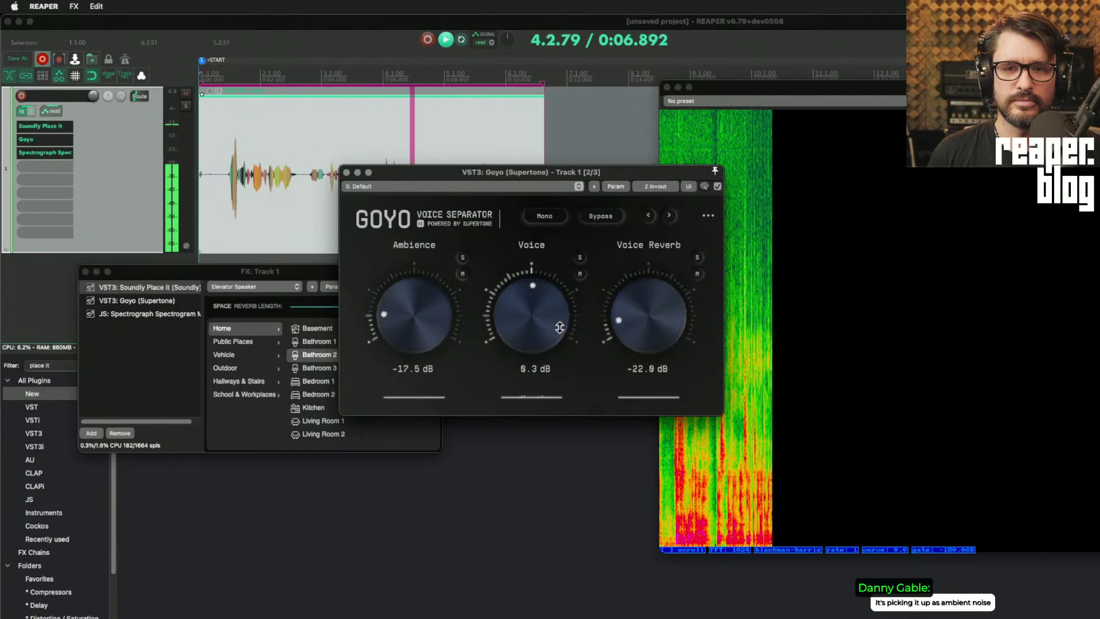
left_click_drag(559, 328, 560, 308)
left_click_drag(650, 315, 651, 336)
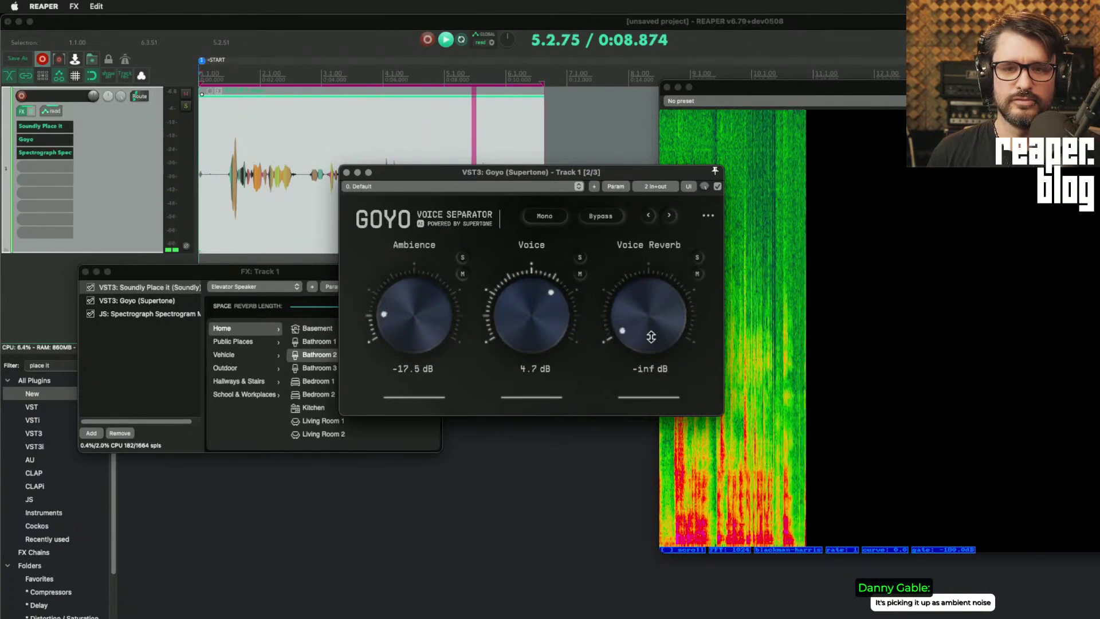
left_click_drag(445, 181, 377, 248)
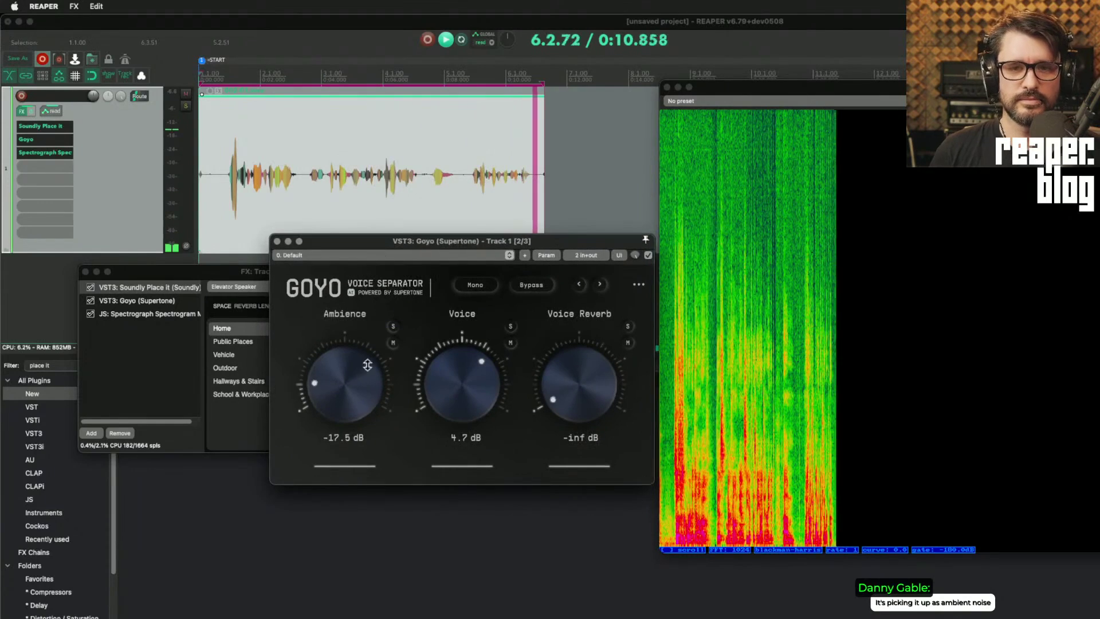
Step: Solo Goyo's Ambience during playback and try its level from 0.0 dB up to 12.0 dB and down to about -40.8 dB
left_click_drag(367, 365, 344, 395)
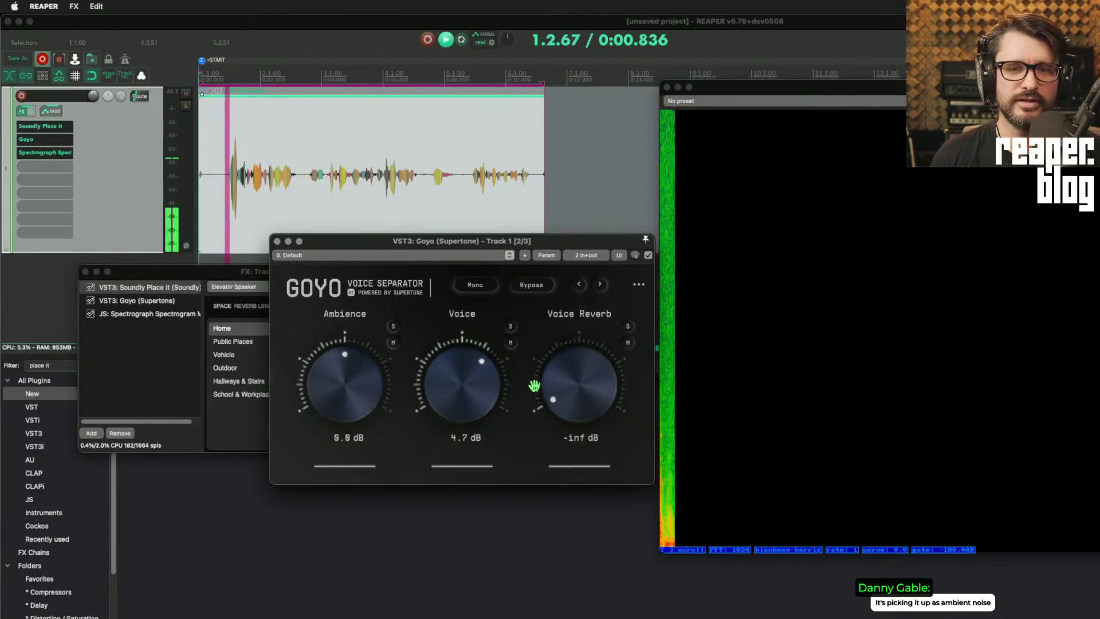
left_click(393, 326)
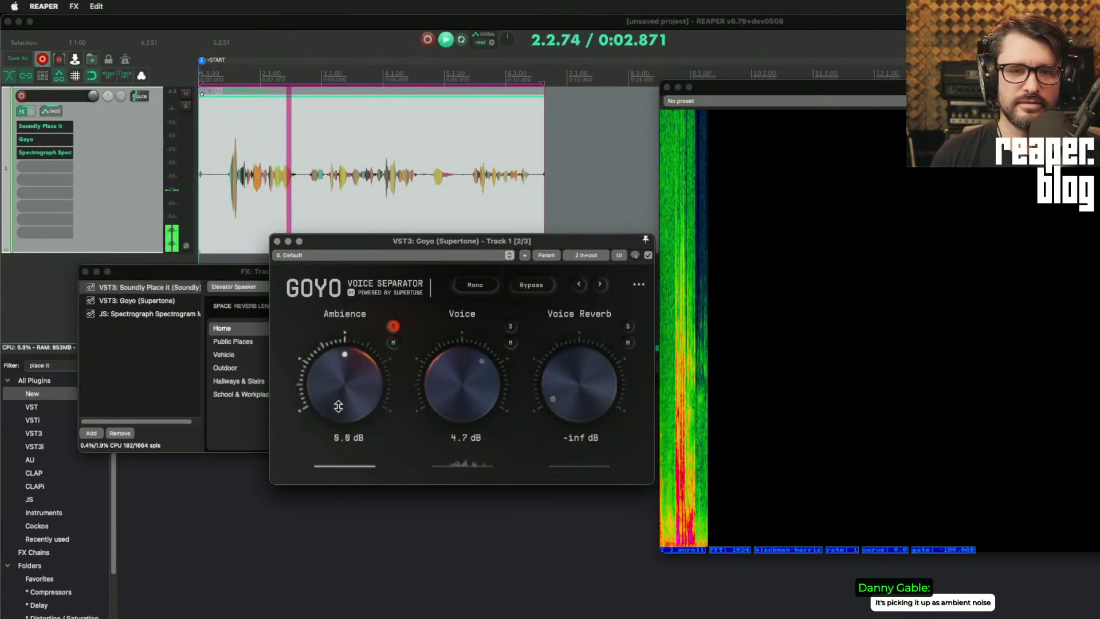
left_click_drag(309, 355, 364, 388)
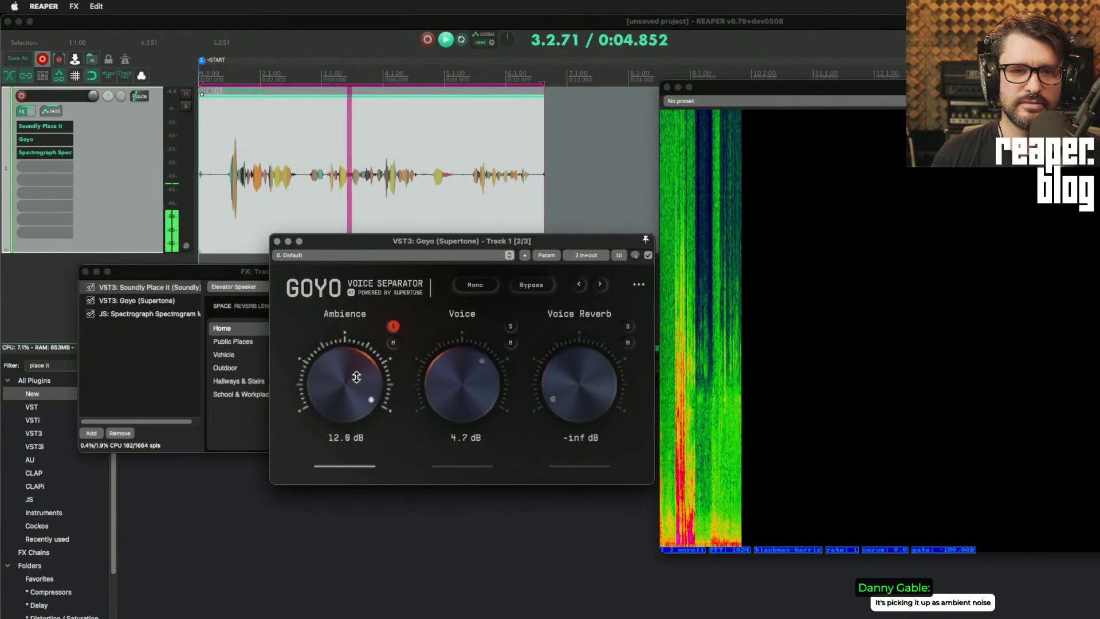
left_click_drag(356, 375, 370, 434)
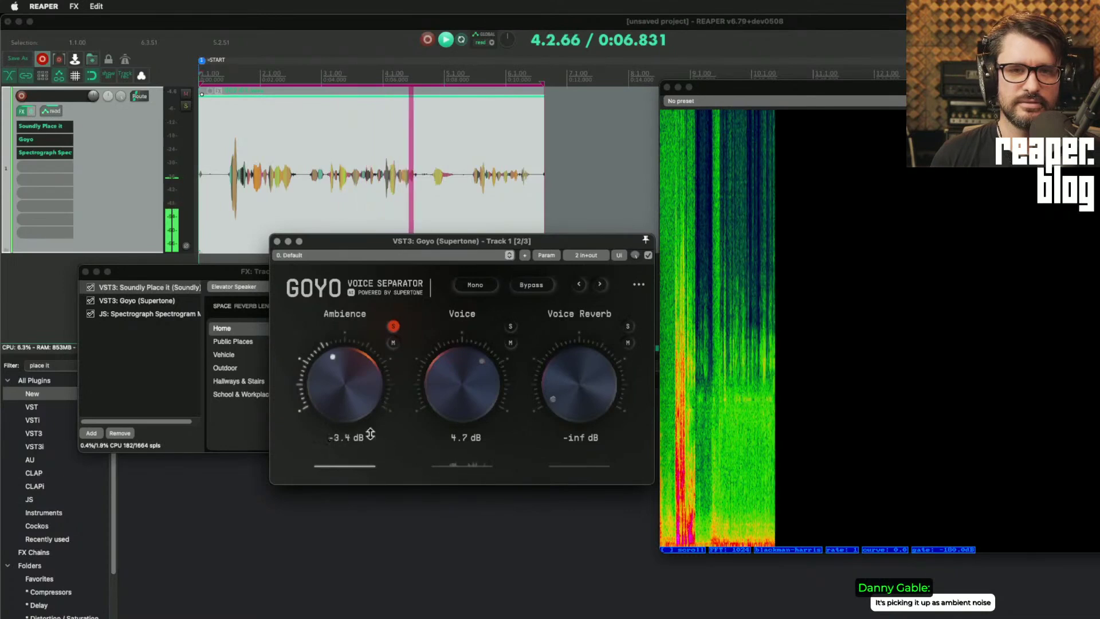
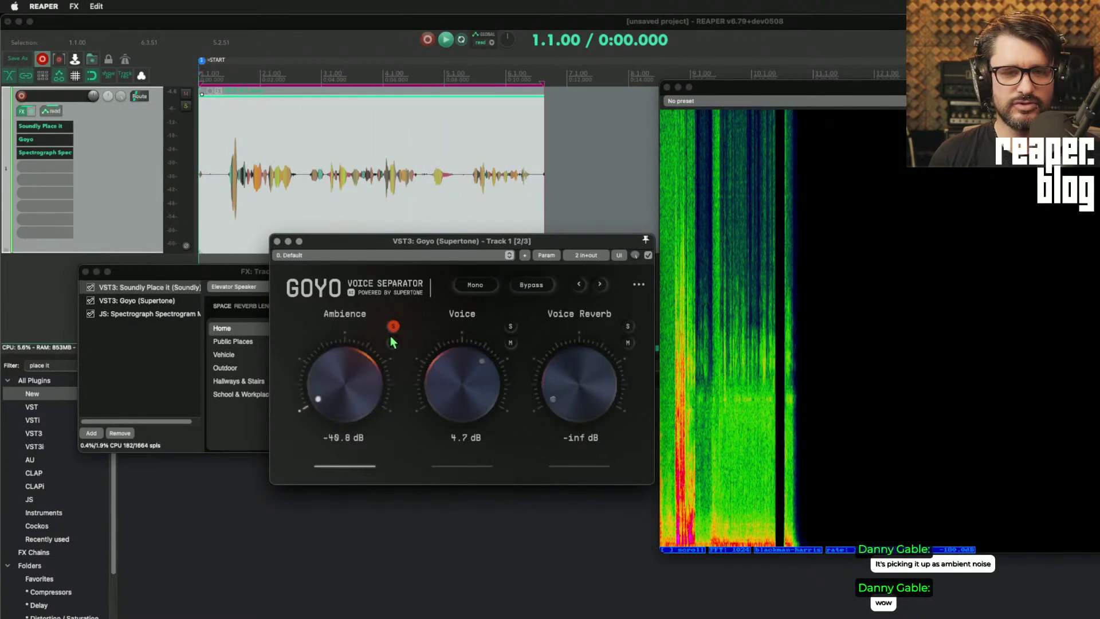
Step: Unsolo Ambience and play the recording with Ambience at about -10.7 dB, Voice at 6.5 dB and Voice Reverb at -14.3 dB
left_click_drag(346, 358, 344, 399)
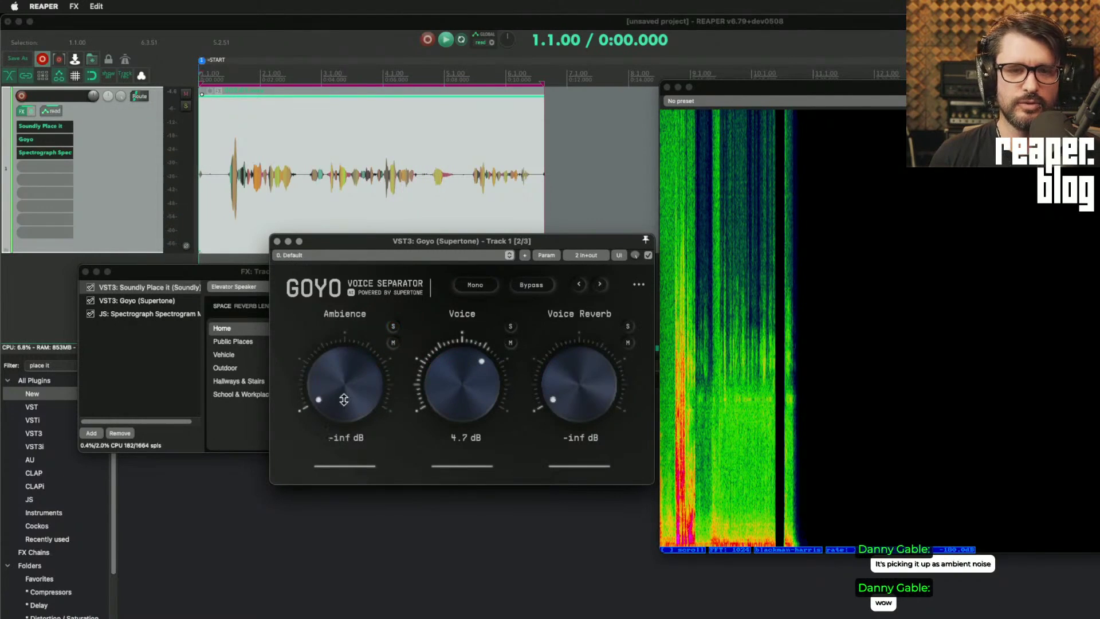
left_click_drag(470, 387, 473, 396)
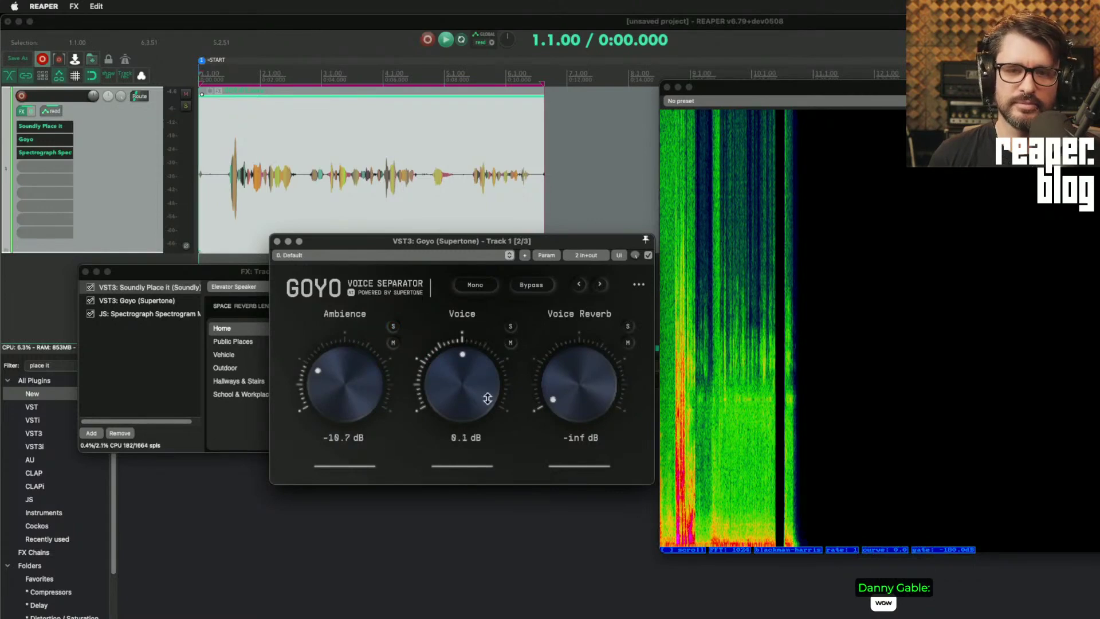
key("space")
mouse_move(578, 401)
left_mouse_down()
mouse_move(578, 359)
mouse_move(577, 382)
left_mouse_up()
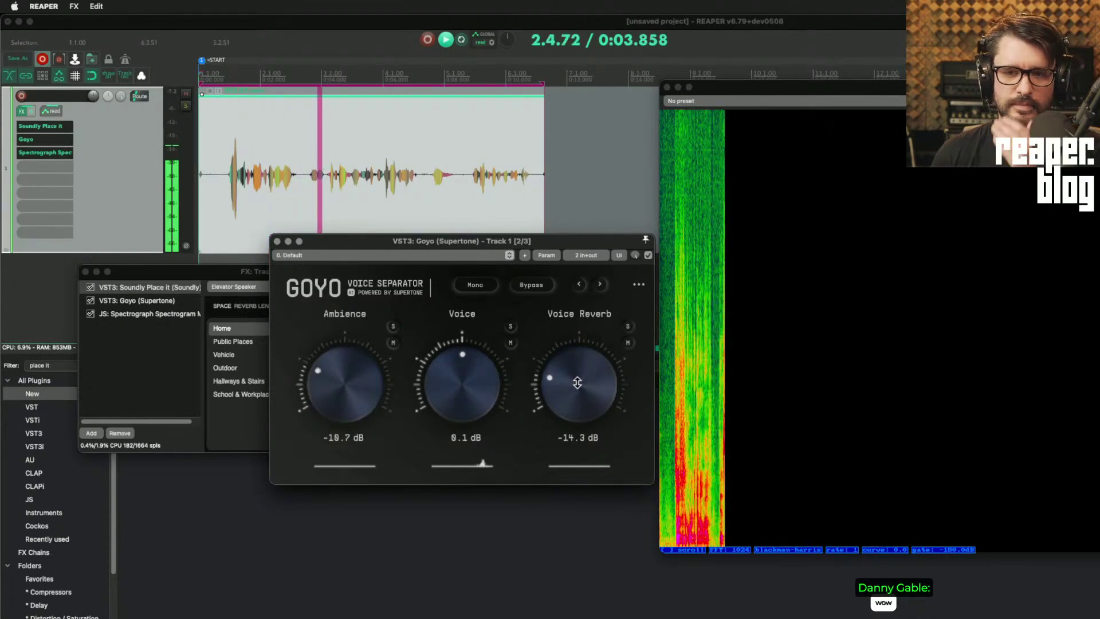
left_click_drag(496, 383, 496, 372)
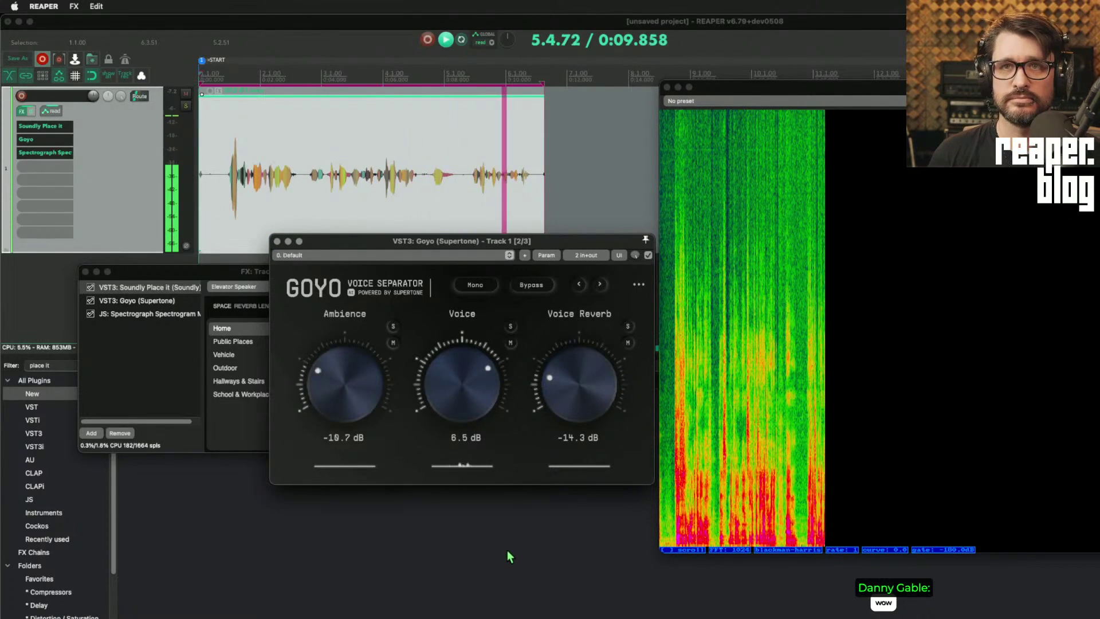
key("space")
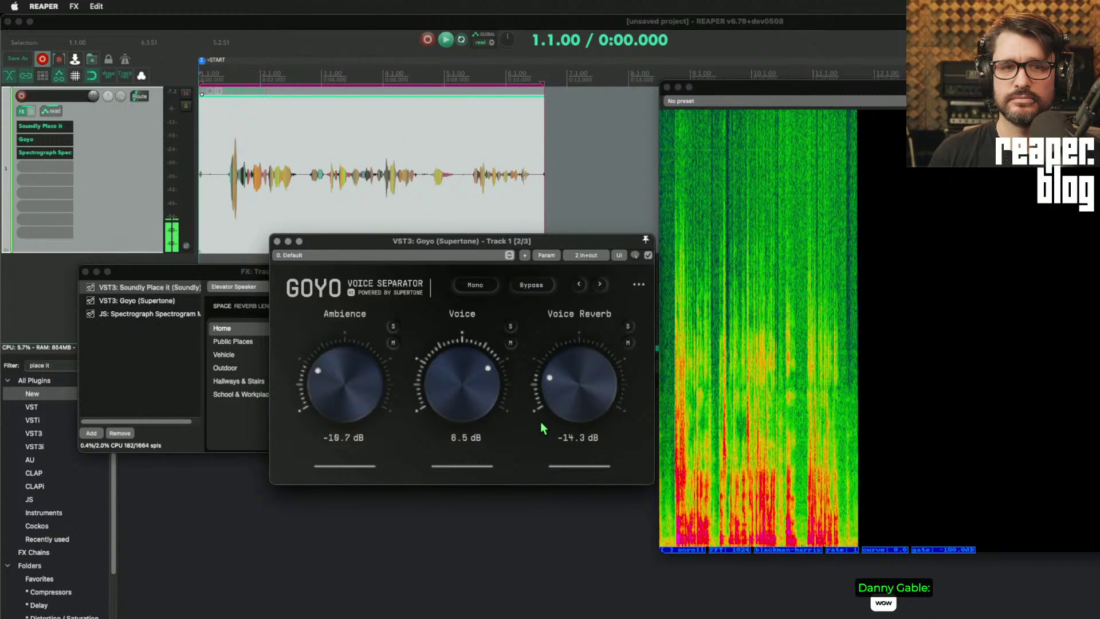
Step: Play the recording in Goyo's Stereo mode, comparing it with Mono during playback
left_click(475, 285)
key("space")
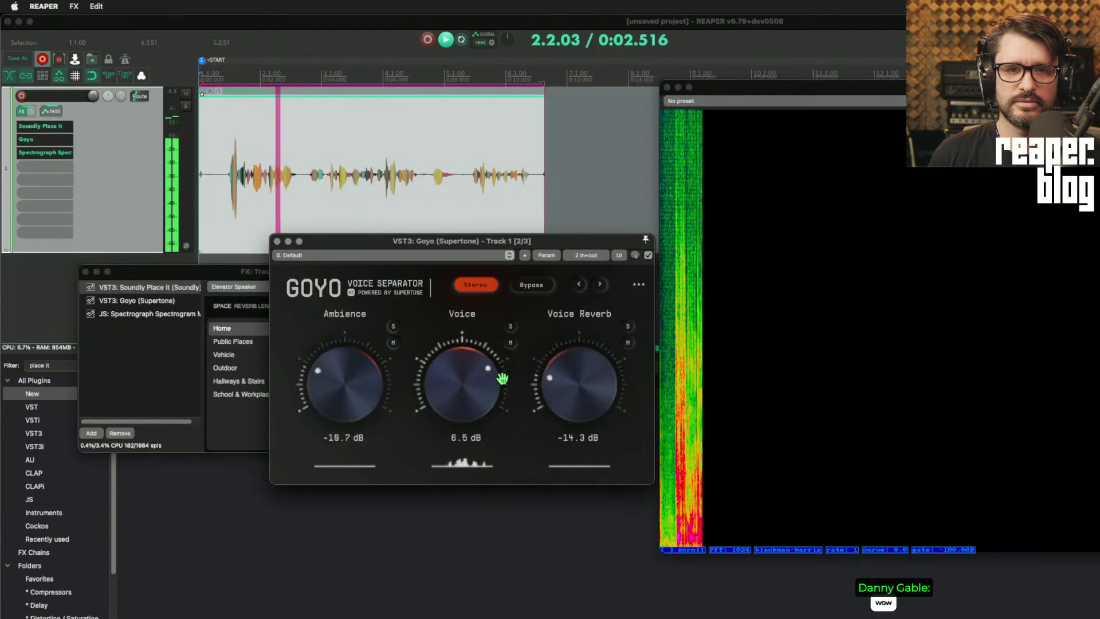
left_click(486, 286)
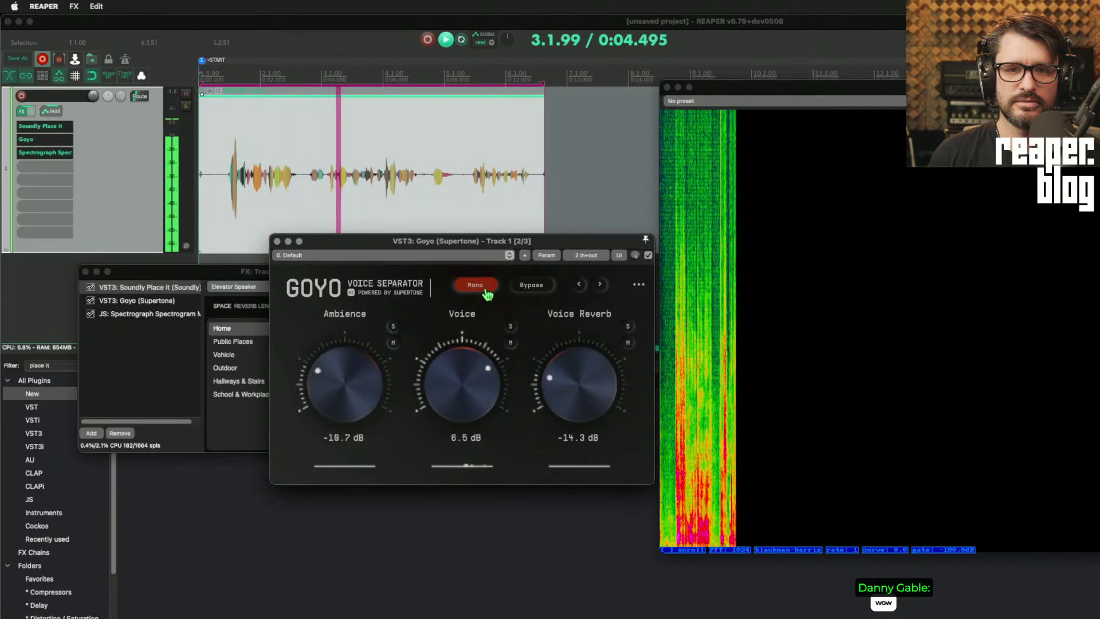
left_click(486, 293)
key("space")
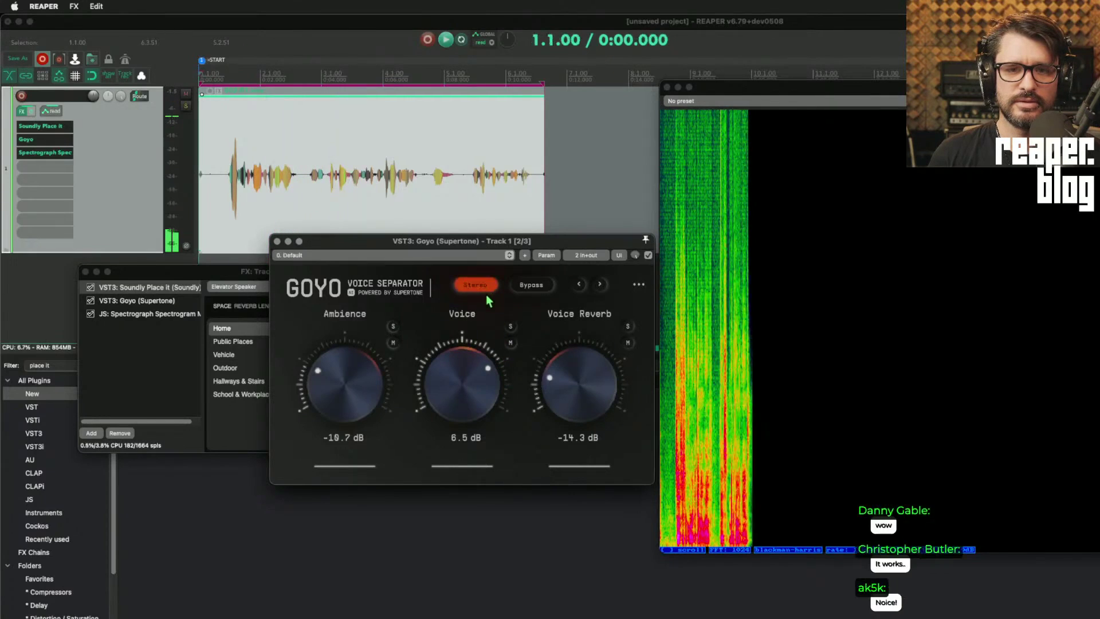
Step: Compare the recording with Goyo bypassed and active, return Goyo to Mono and stop playback
left_click(648, 255)
key("space")
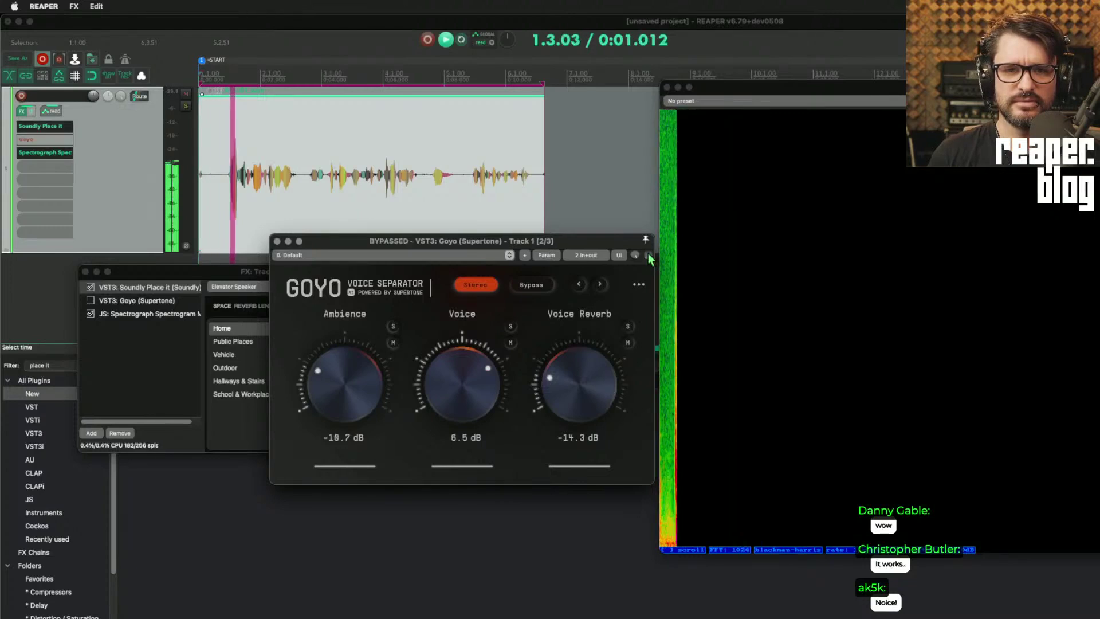
left_click(649, 255)
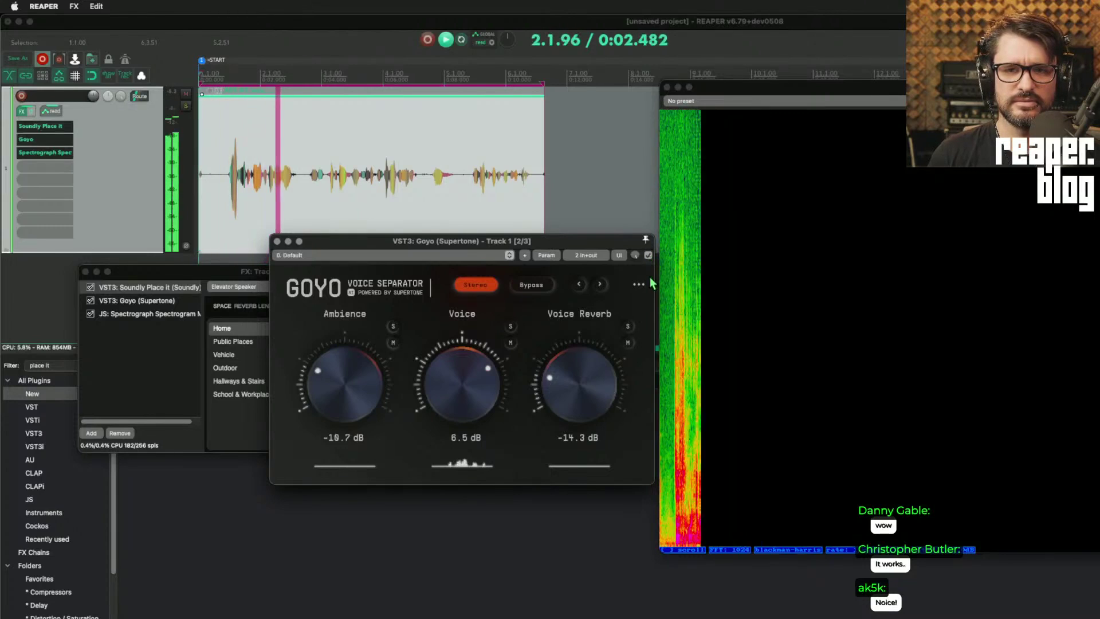
left_click(477, 285)
key("space")
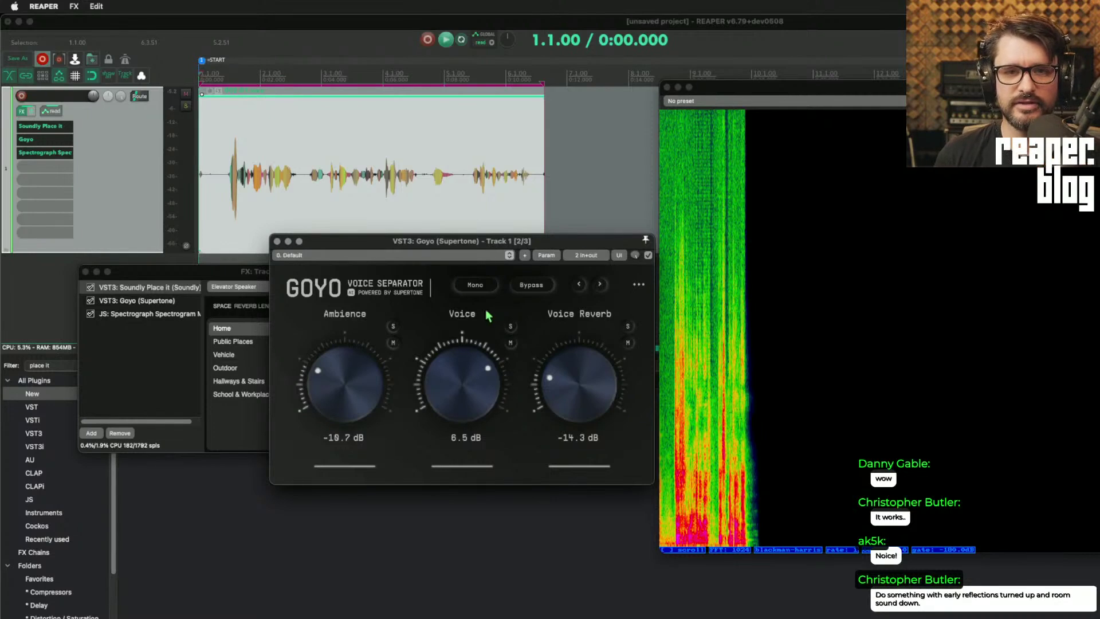
Step: Open Soundly Place it in its own window and check its input and output channel routing in the pin connector
left_click(274, 191)
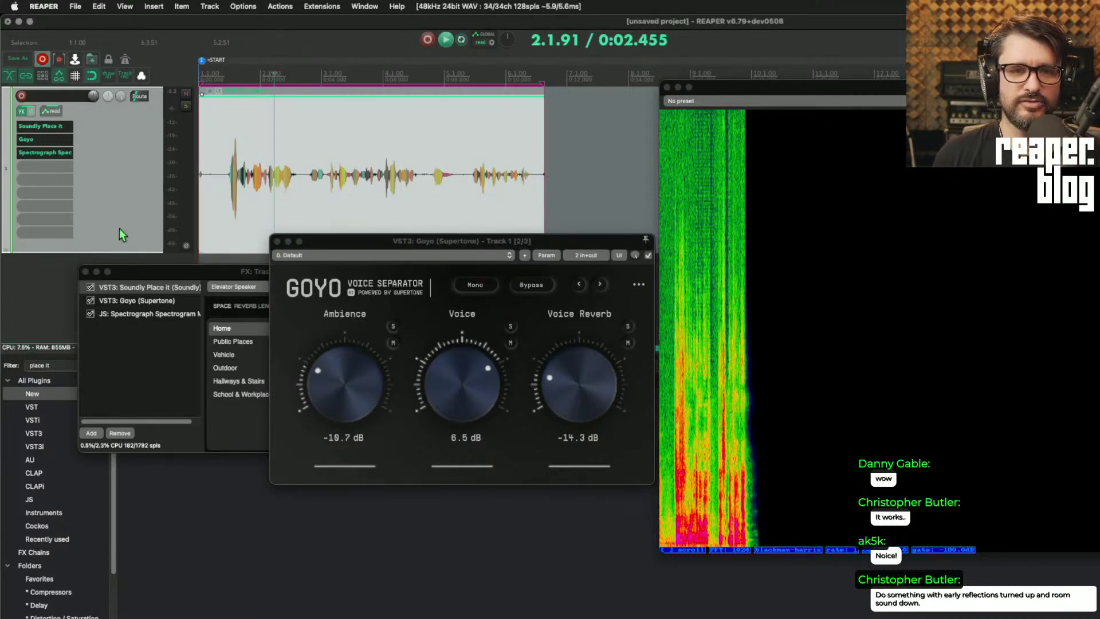
left_click(41, 126)
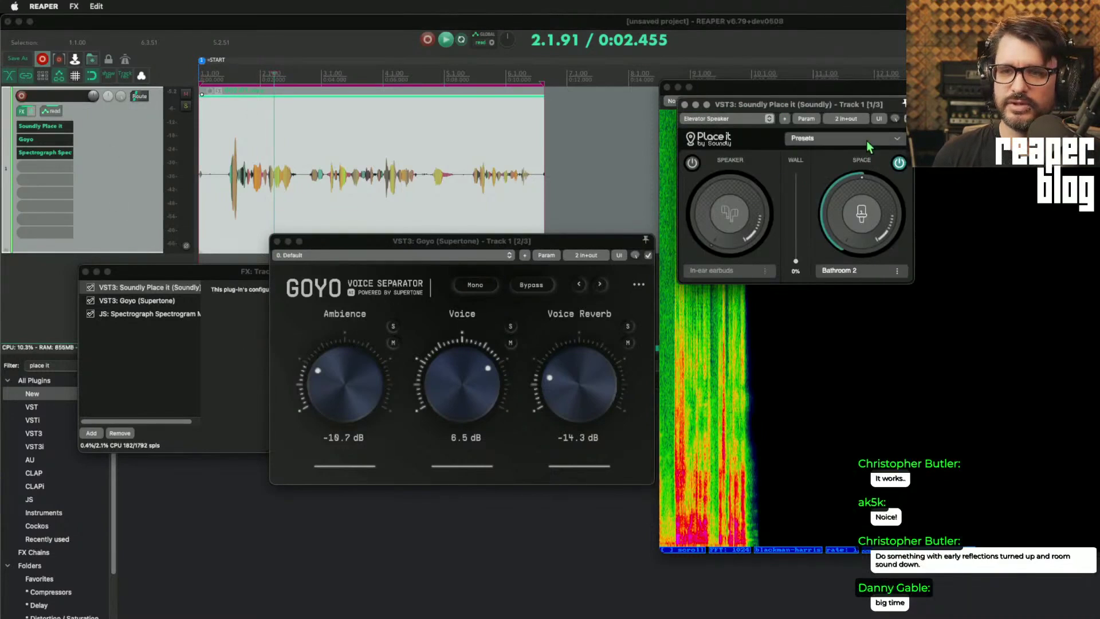
left_click(845, 119)
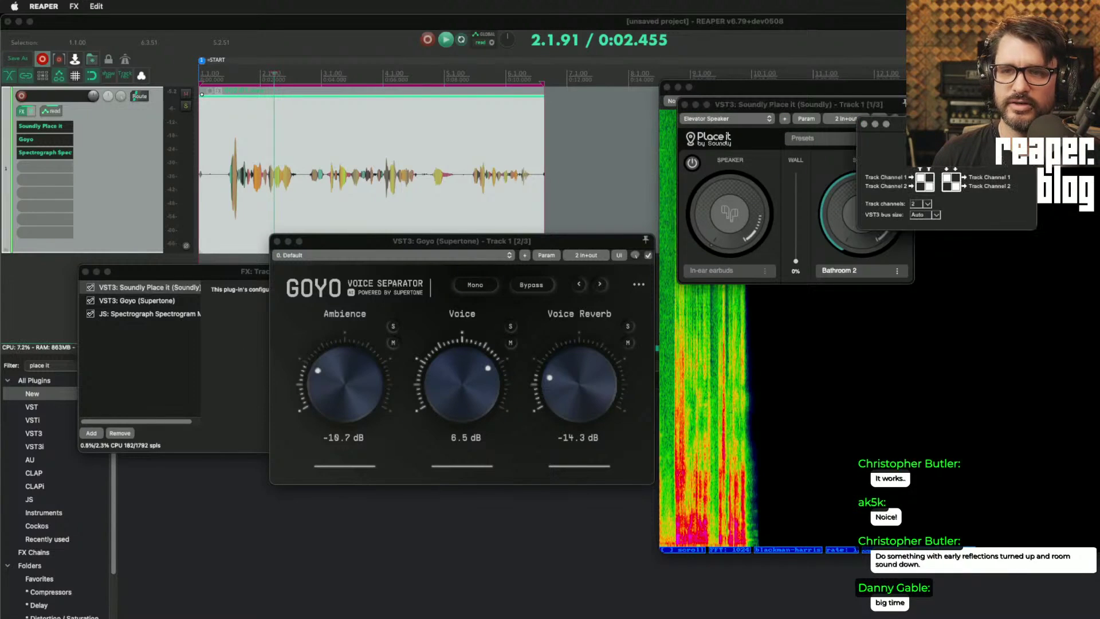
left_click_drag(946, 124, 365, 96)
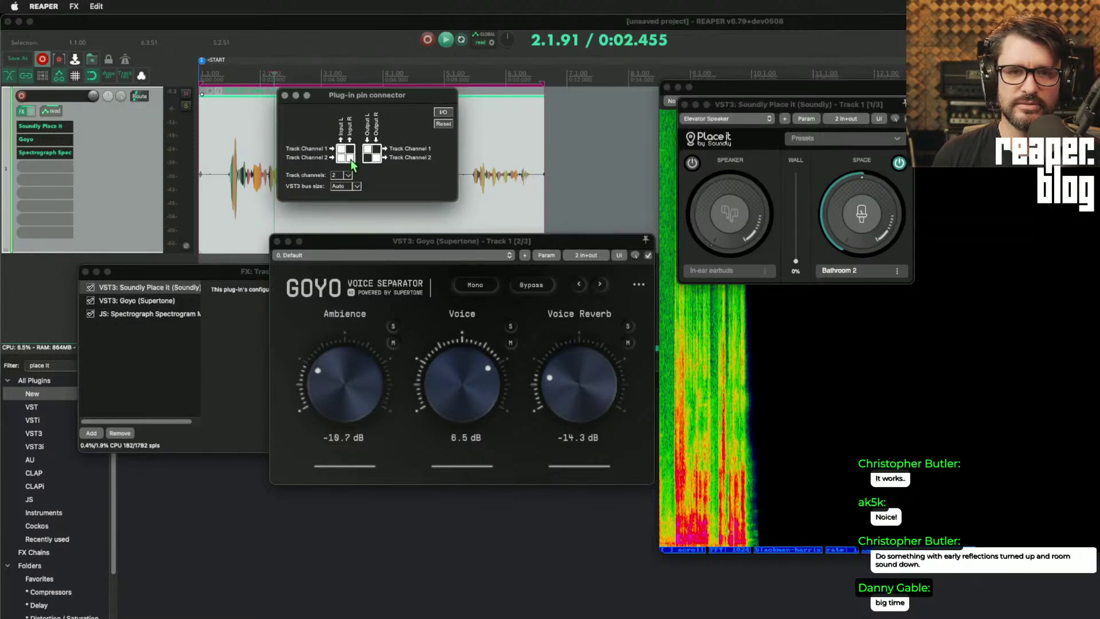
left_click(285, 96)
Step: Recheck Goyo's Stereo mode on the start of the recording with the routing checked, and return it to Mono
left_click(476, 285)
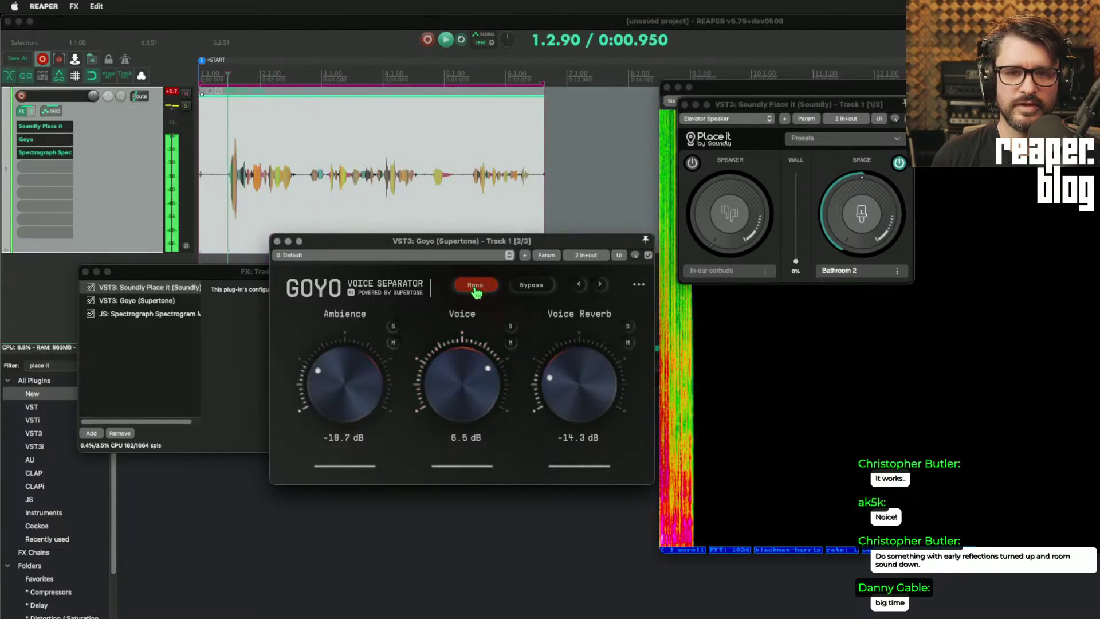
left_click(482, 290)
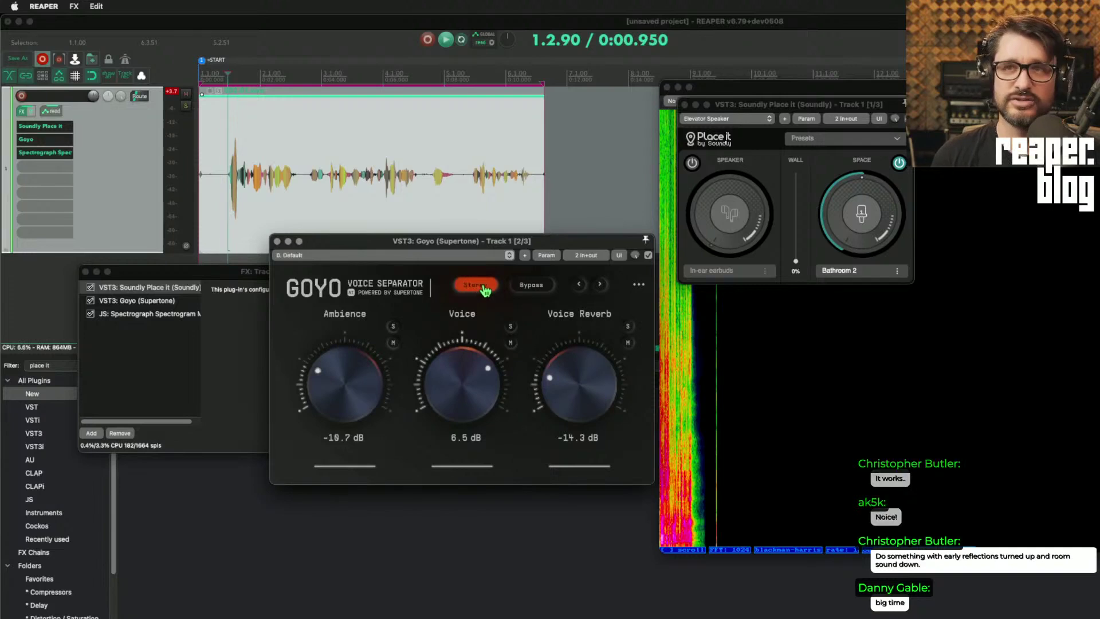
left_click(483, 286)
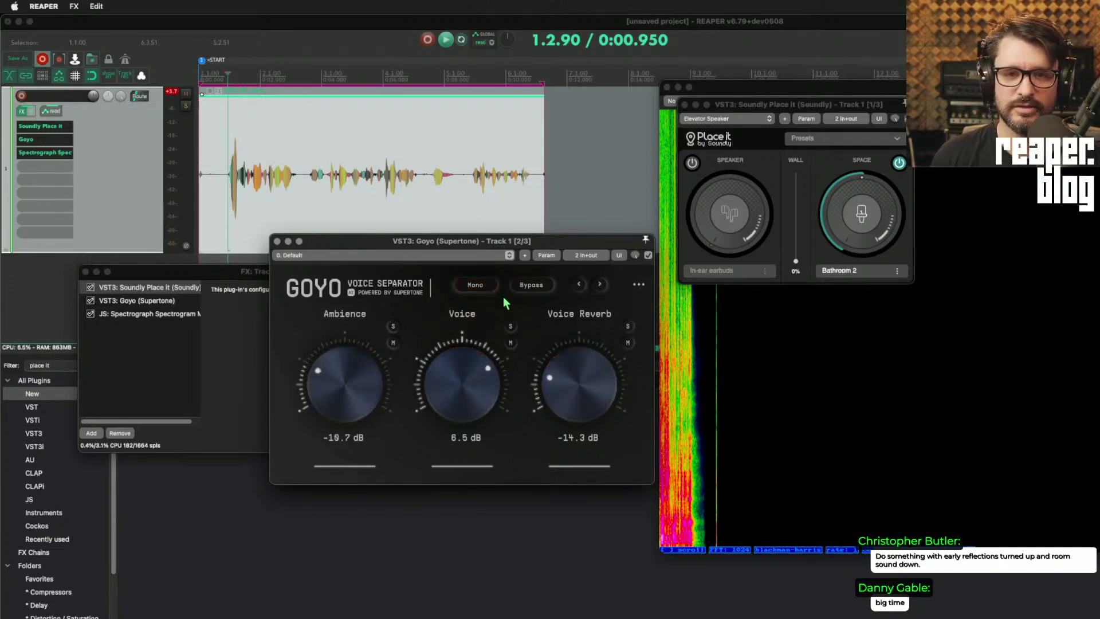
Step: Stop playback, drop Goyo's Voice level to -inf and set Voice Reverb to -5.9 dB to isolate the reverb
key("space")
left_click_drag(481, 396, 488, 445)
mouse_move(589, 393)
left_mouse_down()
mouse_move(591, 365)
mouse_move(588, 388)
left_mouse_up()
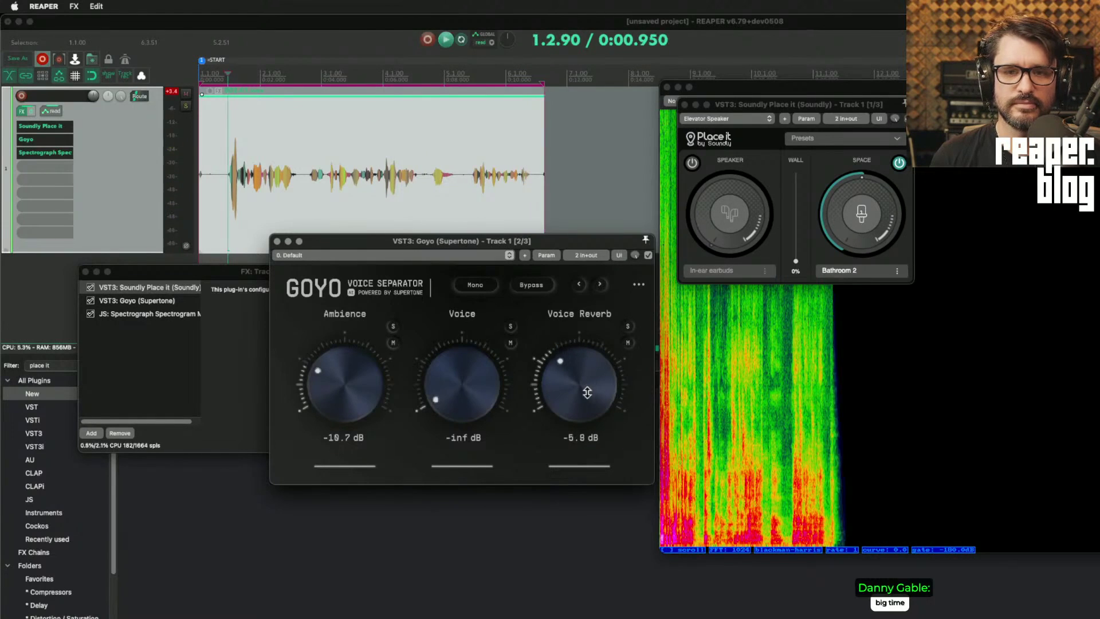
Step: Read the Mono/Stereo mode and other control descriptions on Goyo's How to Use page in Firefox, and return to REAPER
key("super+Tab")
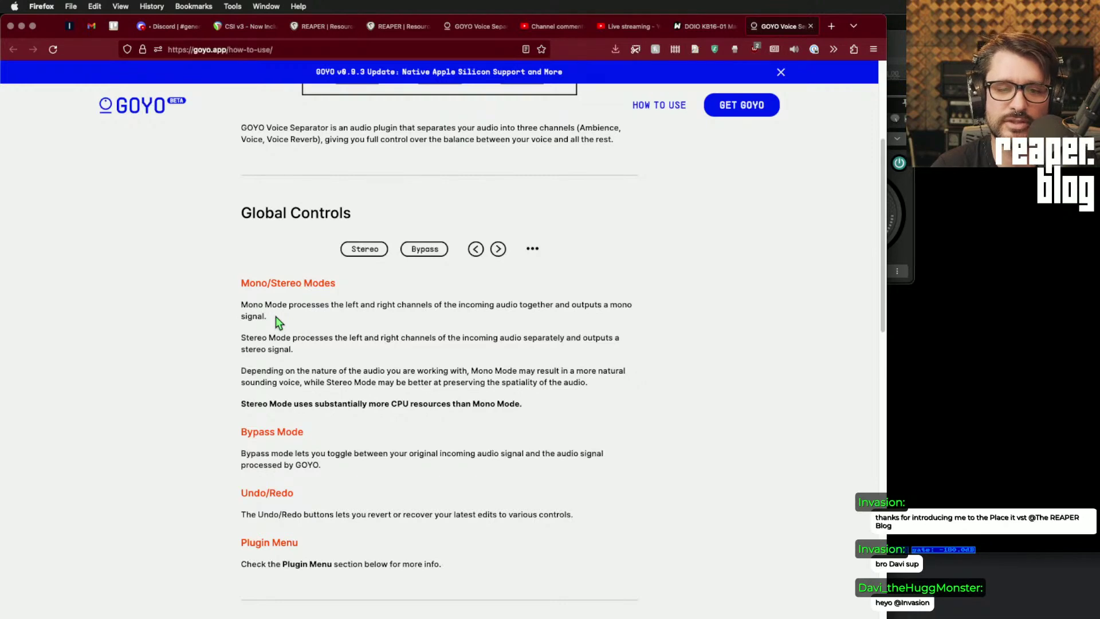
scroll(290, 484, "down", 15)
scroll(291, 483, "up", 5)
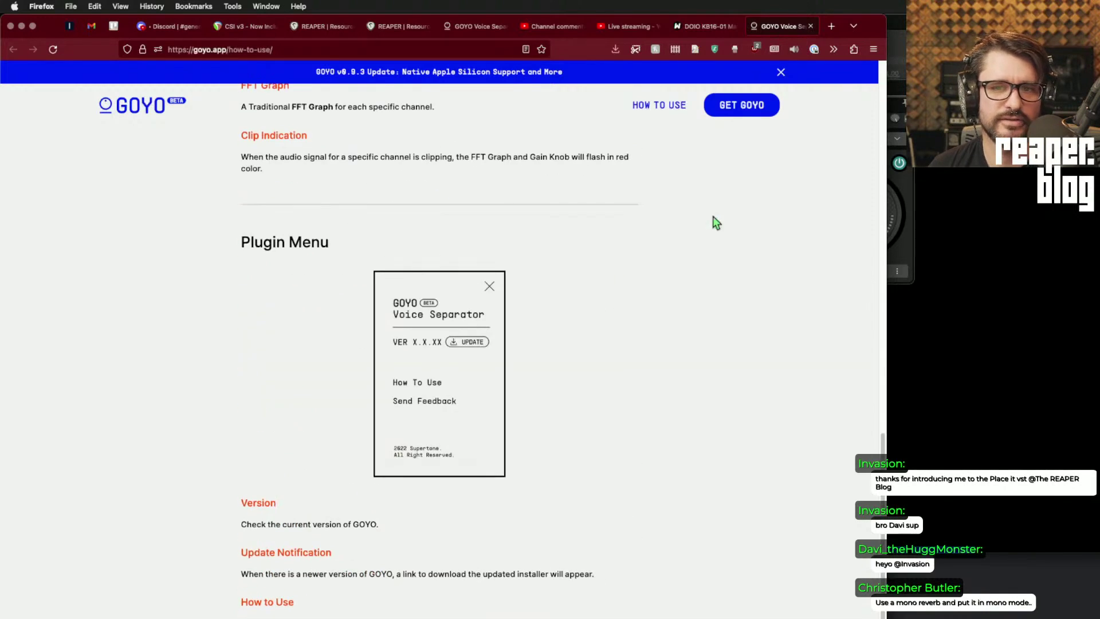
key("super+Tab")
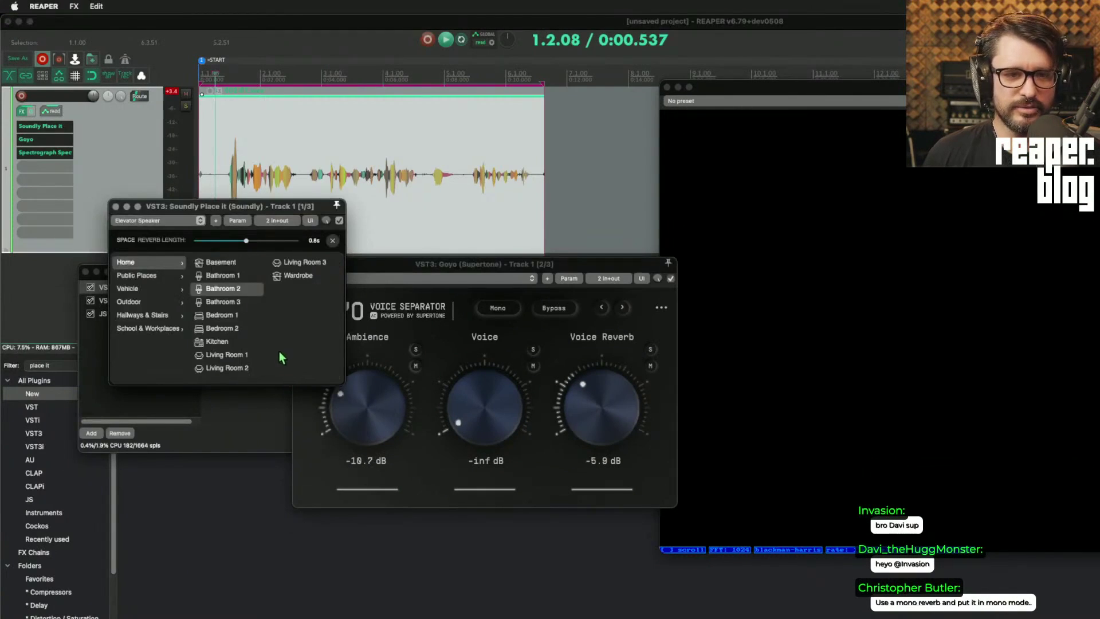
Step: Set Place it's space to Kitchen and compare the playback with Goyo bypassed and active
left_click(236, 344)
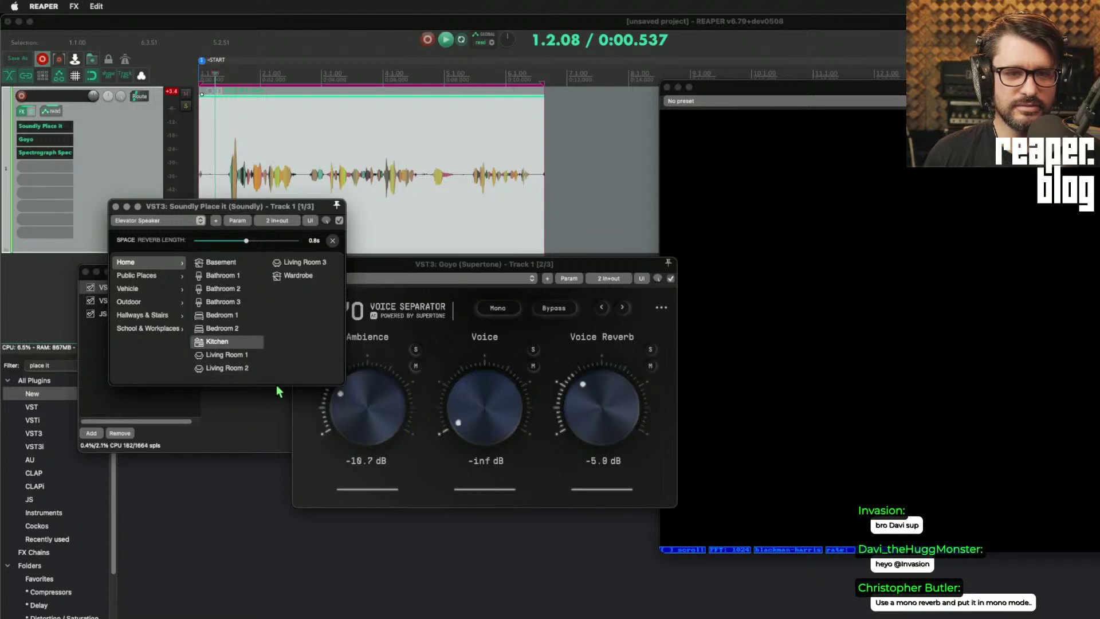
left_click(564, 312)
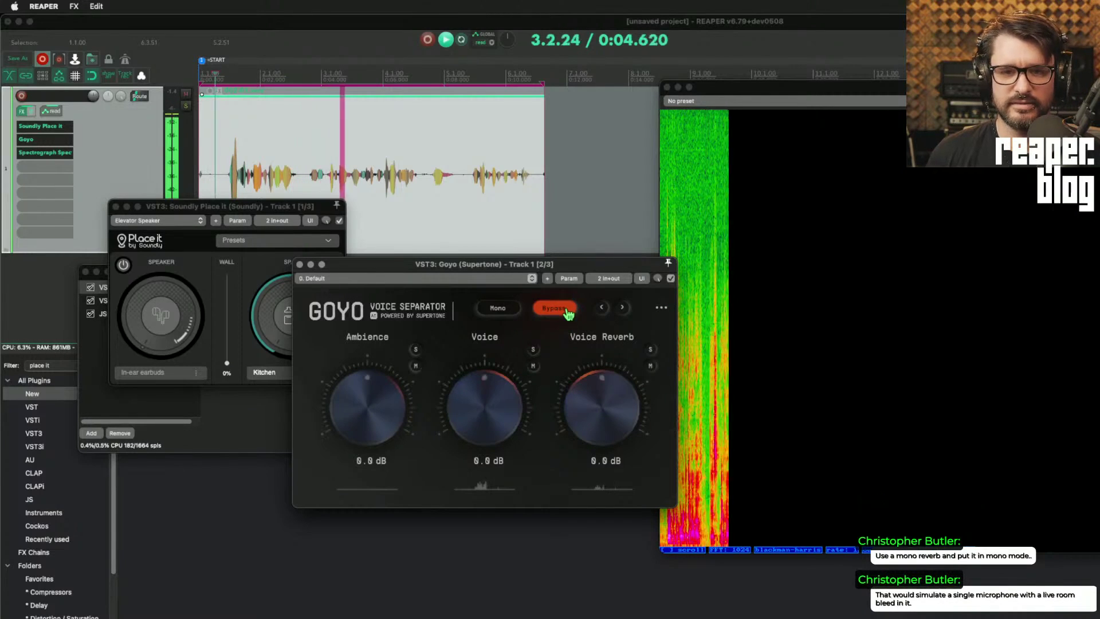
left_click(564, 310)
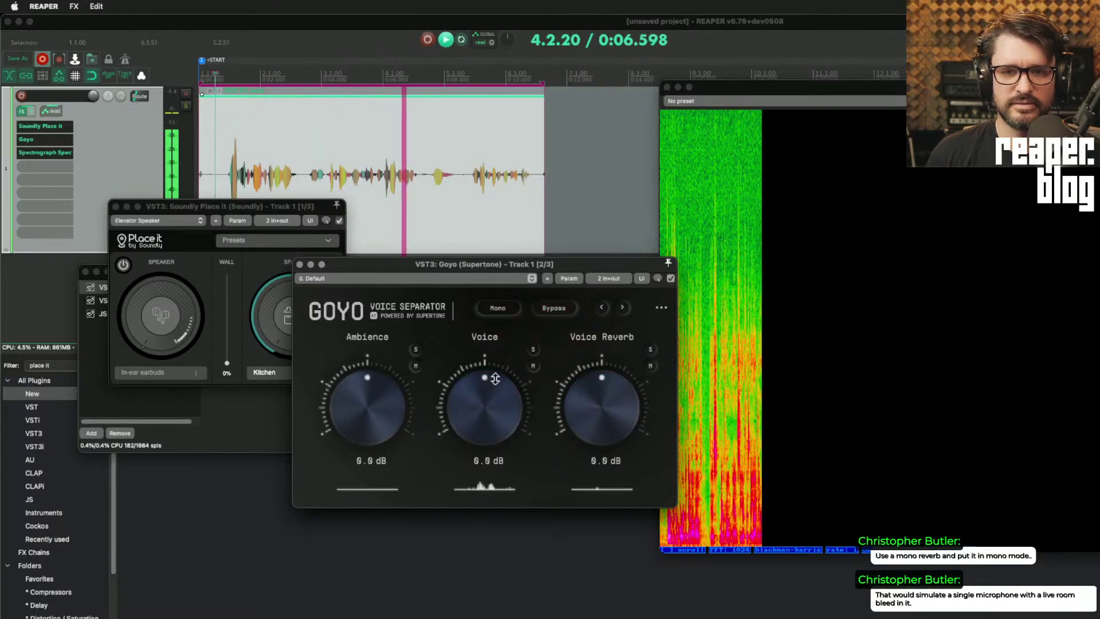
Step: Replay with Goyo's Voice level at -inf, compare it with bypass, raise Voice to about -28.2 dB and stop playback
key("space")
key("space")
left_click(553, 309)
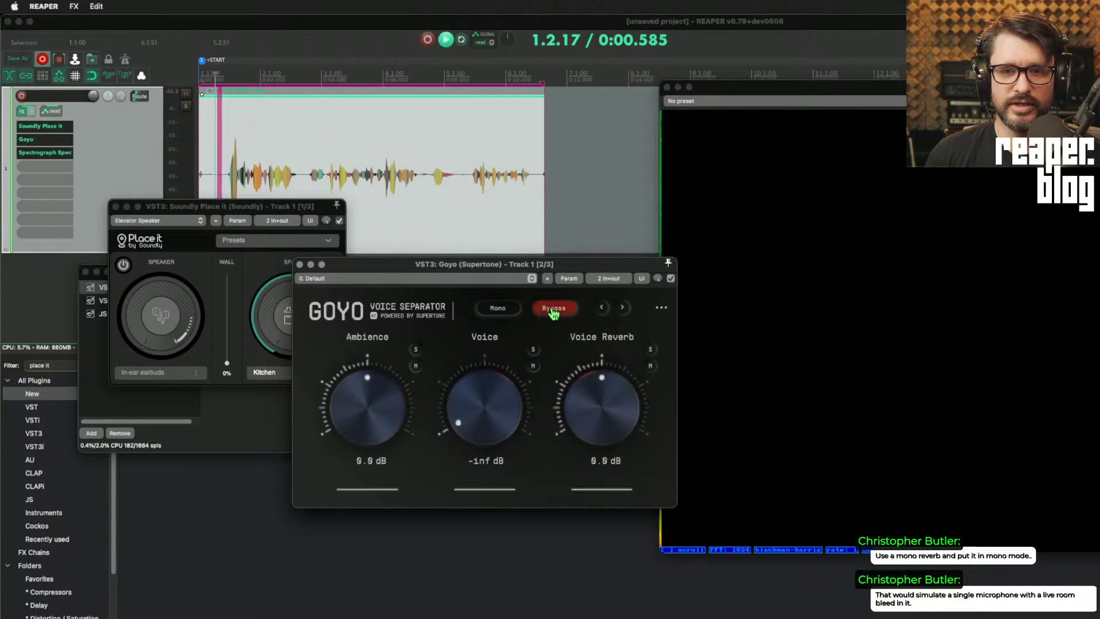
left_click(554, 308)
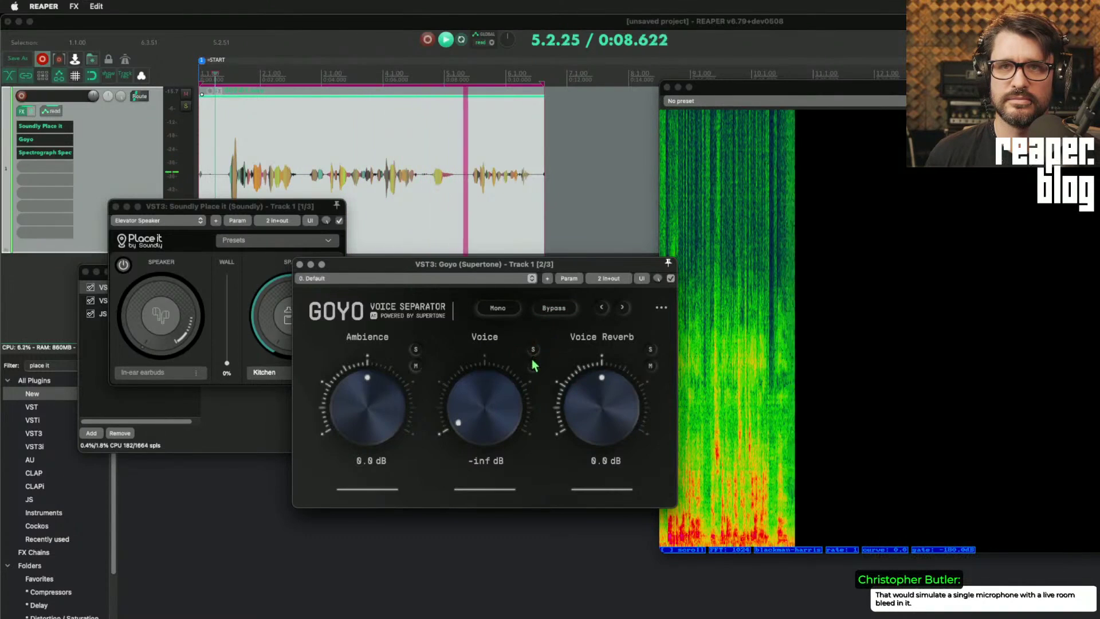
scroll(502, 391, "up", 1)
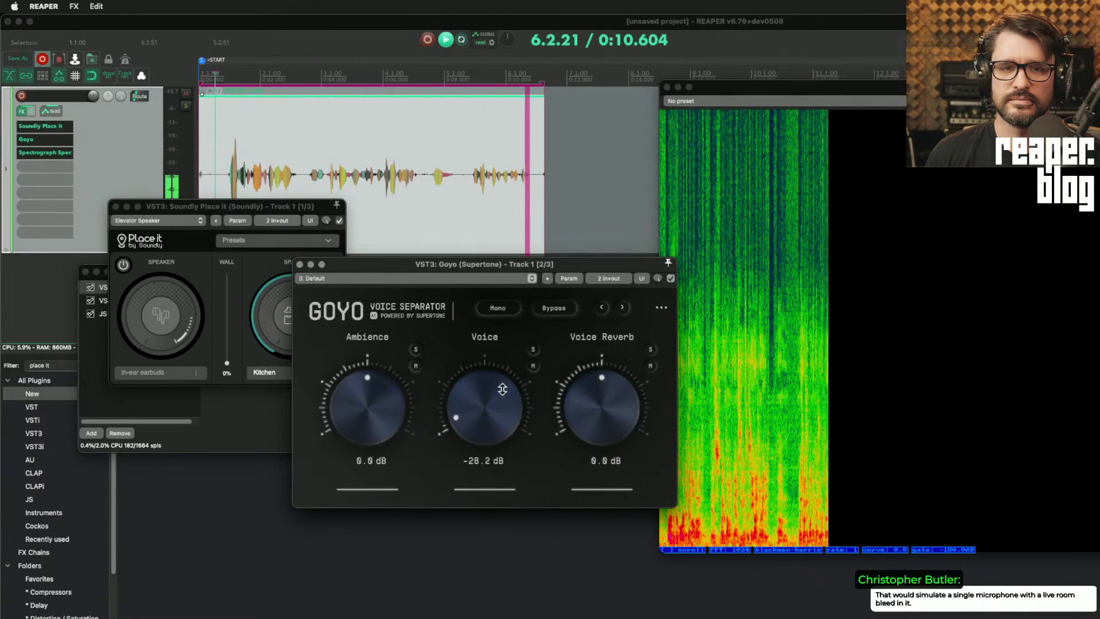
key("space")
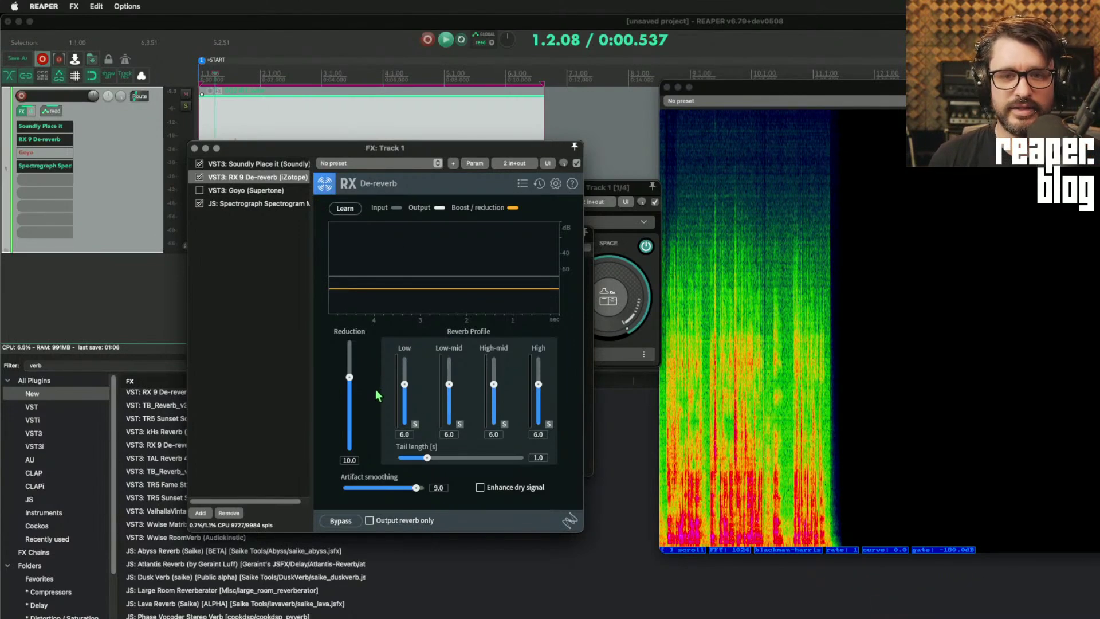
Step: Try different Reduction amounts in RX 9 De-reverb while playing the recording, ending with Reduction at 10.1
left_click_drag(350, 378, 350, 346)
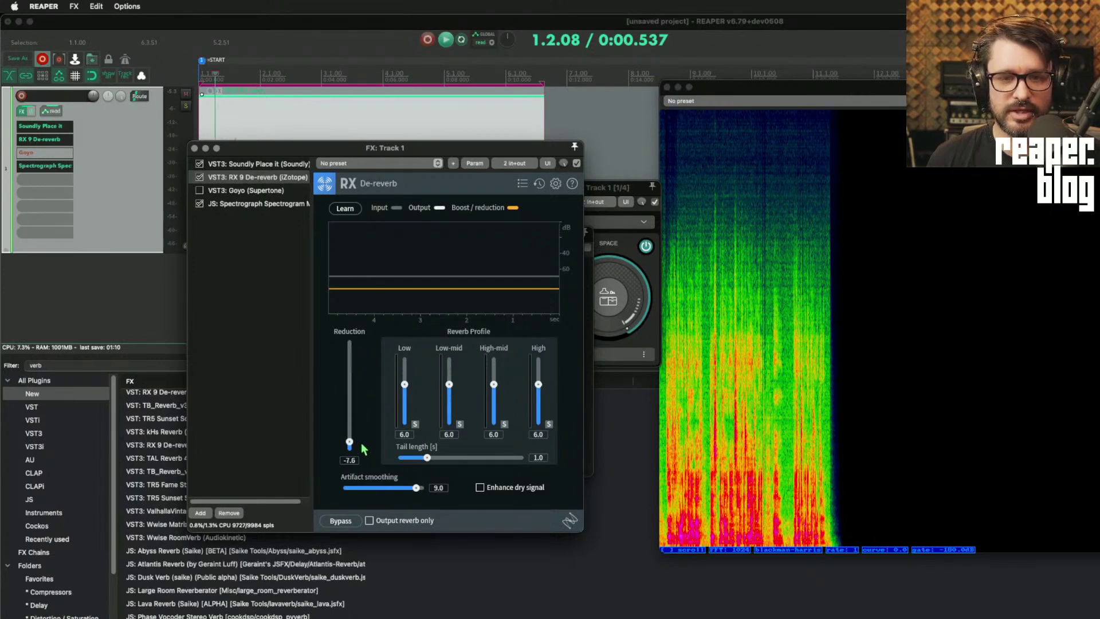
left_click_drag(364, 410, 352, 427)
key("space")
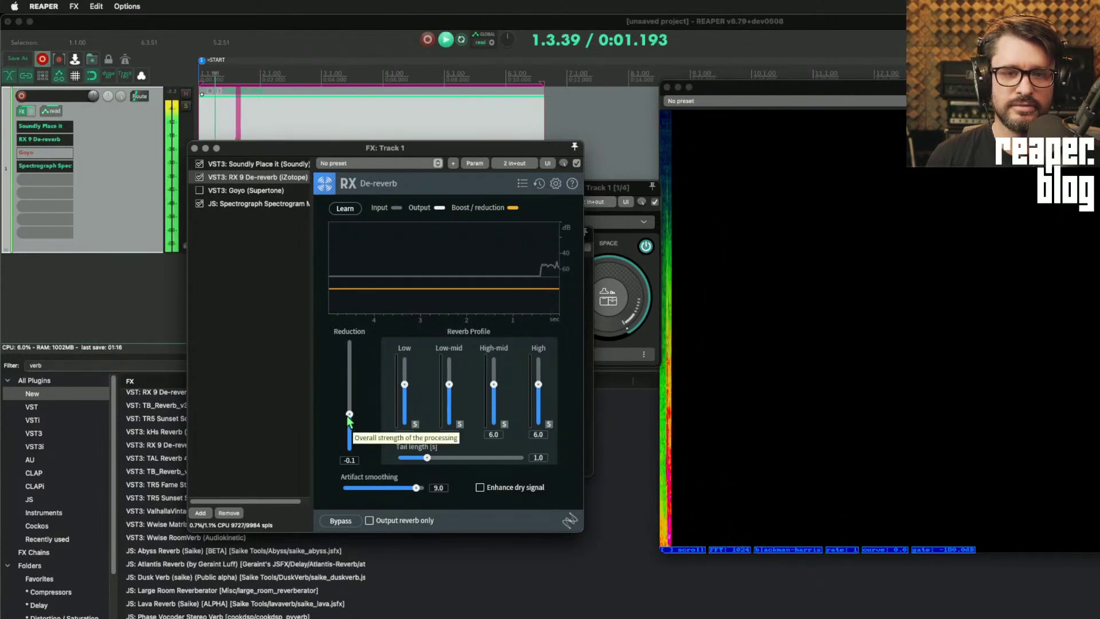
left_click_drag(351, 420, 360, 375)
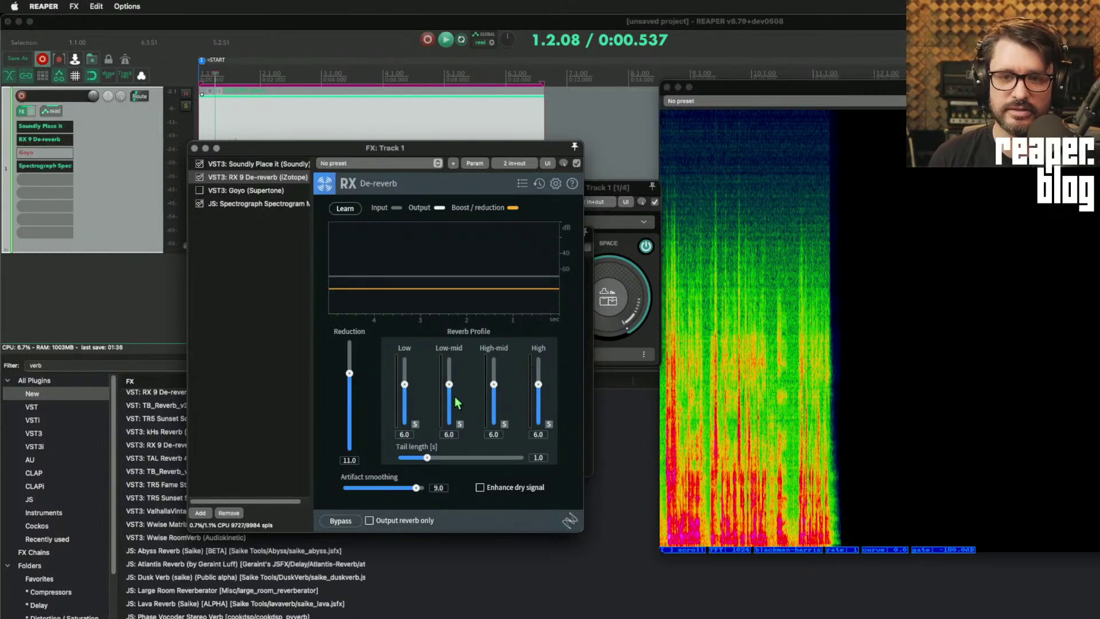
key("space")
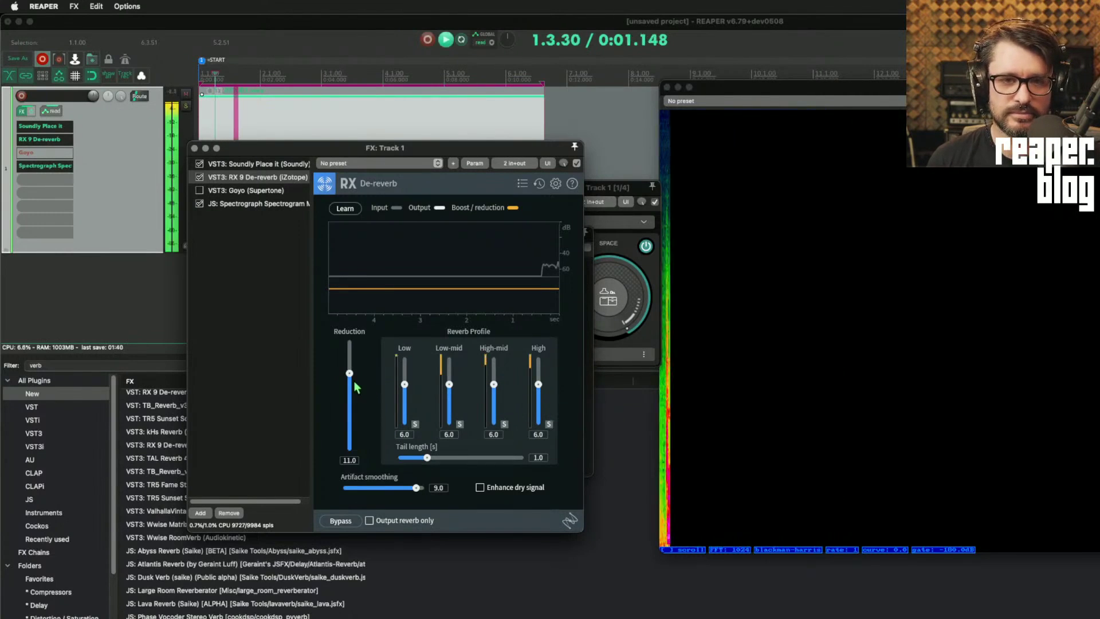
left_click_drag(350, 374, 351, 381)
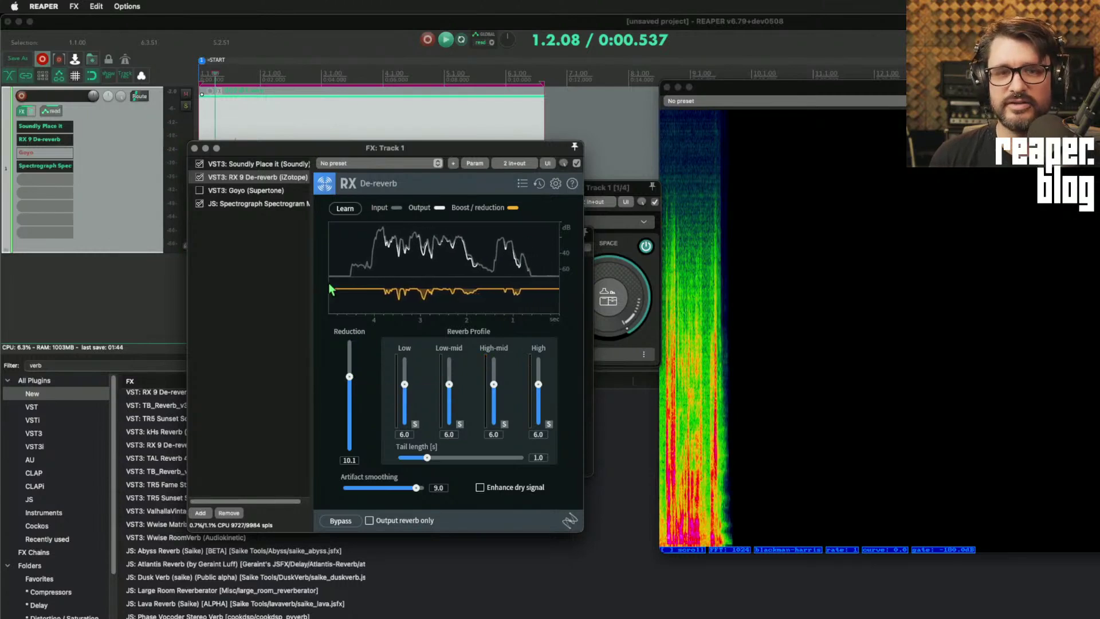
Step: Enable Goyo in place of RX 9 De-reverb, open its window and play the recording with Voice Reverb at -inf
left_click(200, 191)
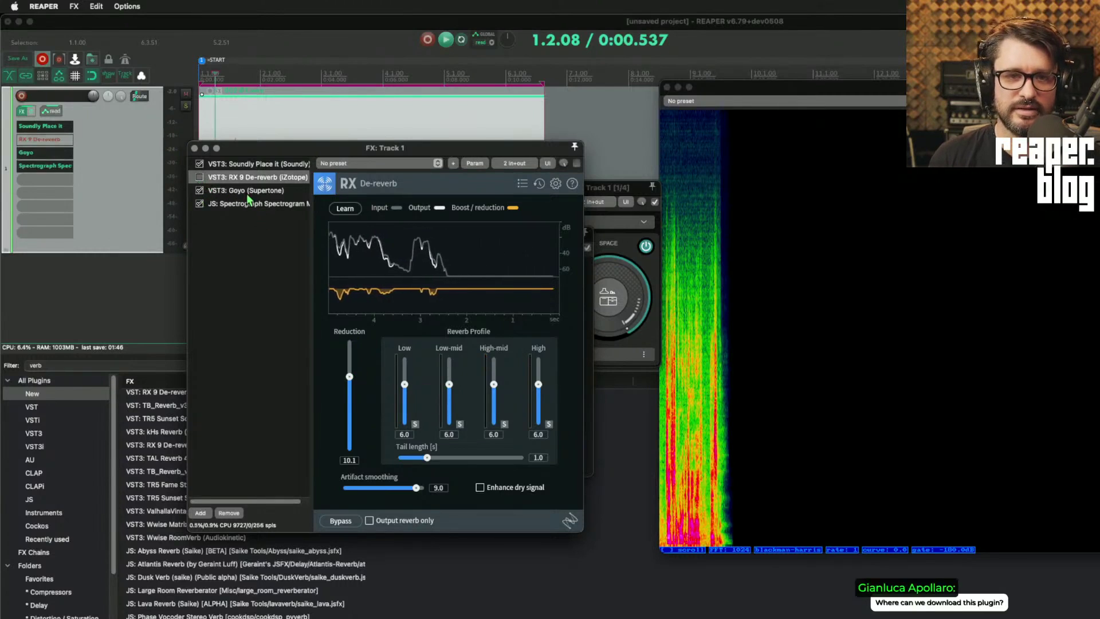
left_click(199, 177)
double_click(255, 190)
key("space")
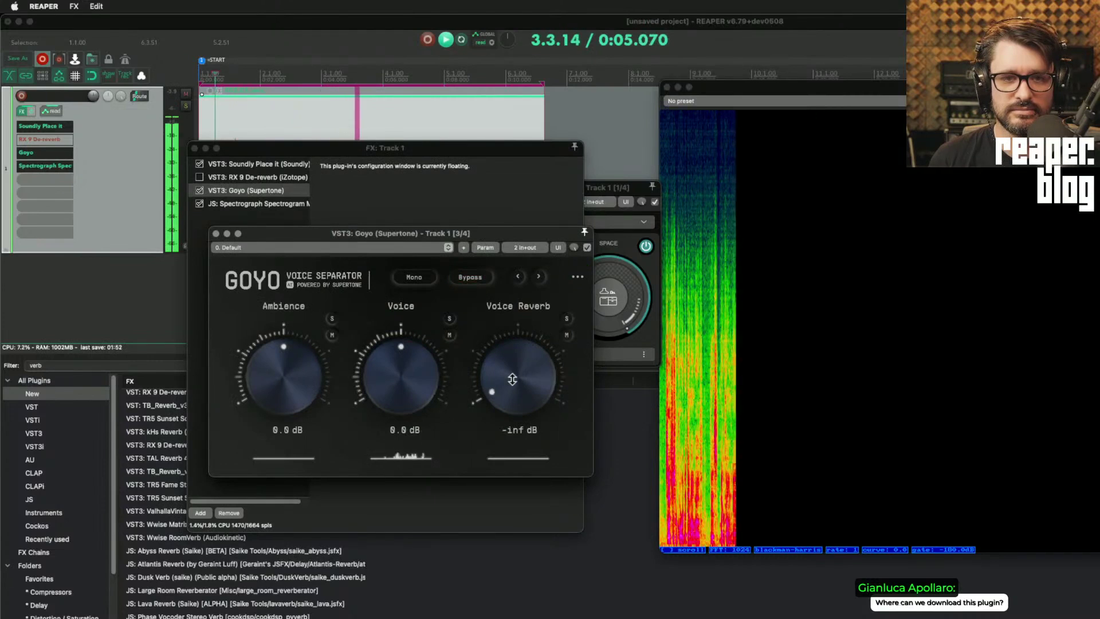
Step: Compare Goyo's bypass with Ambience and Voice Reverb at -inf, and audition the recording with Voice soloed at 0.2 dB
key("space")
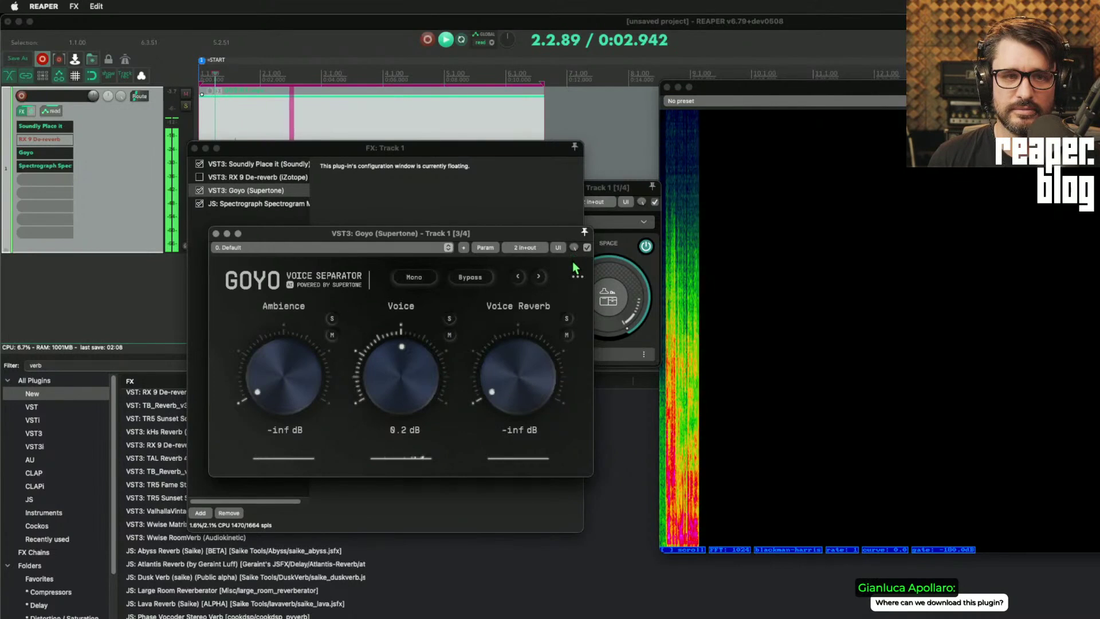
left_click(456, 281)
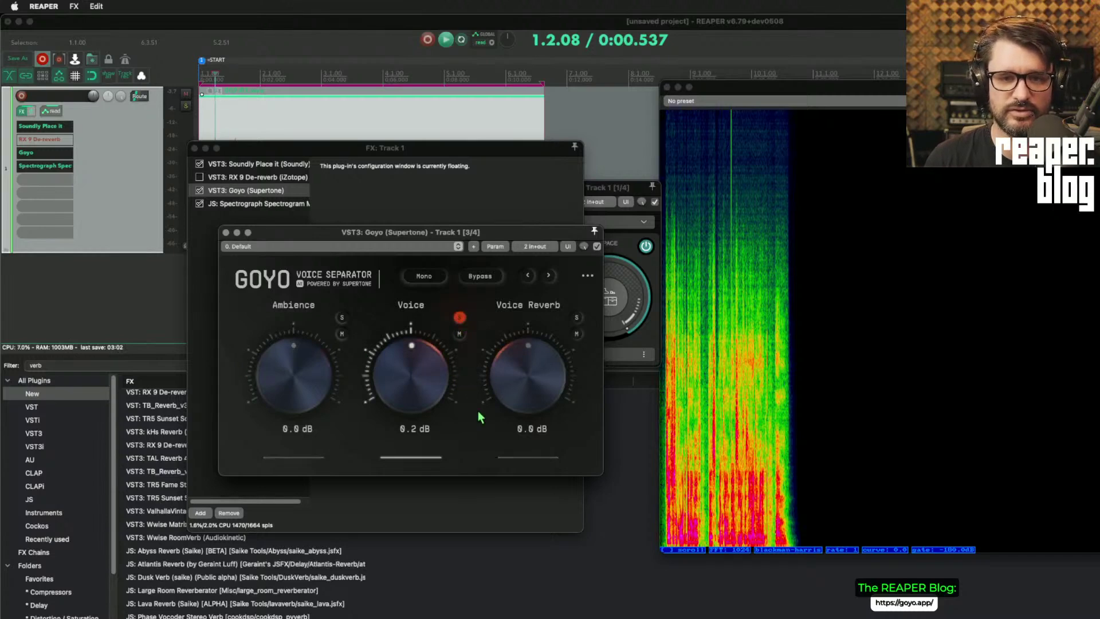
key("space")
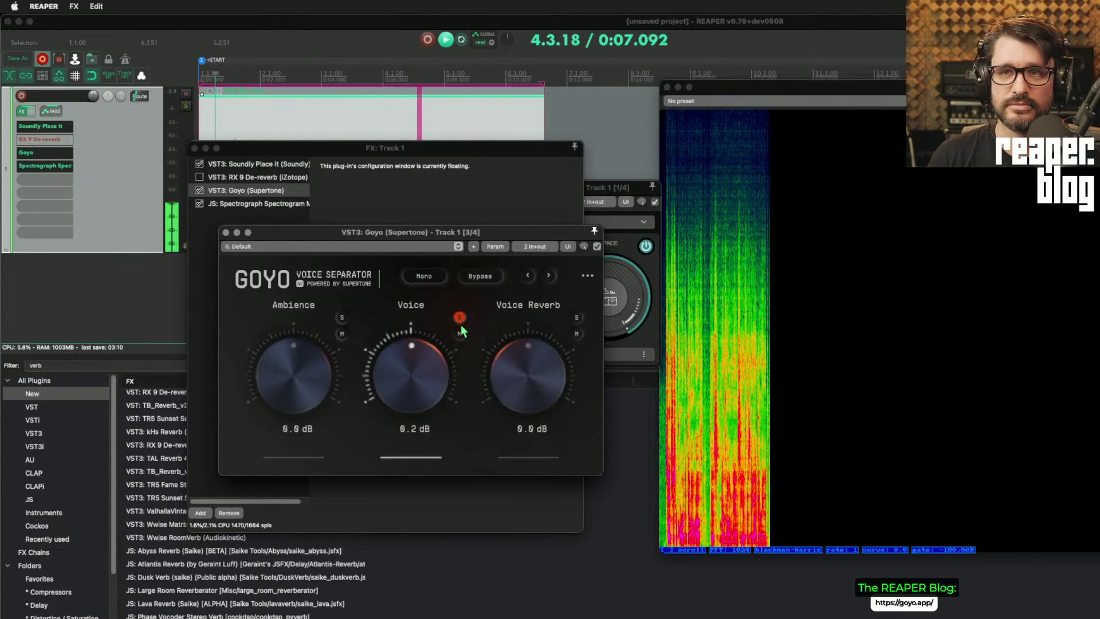
key("space")
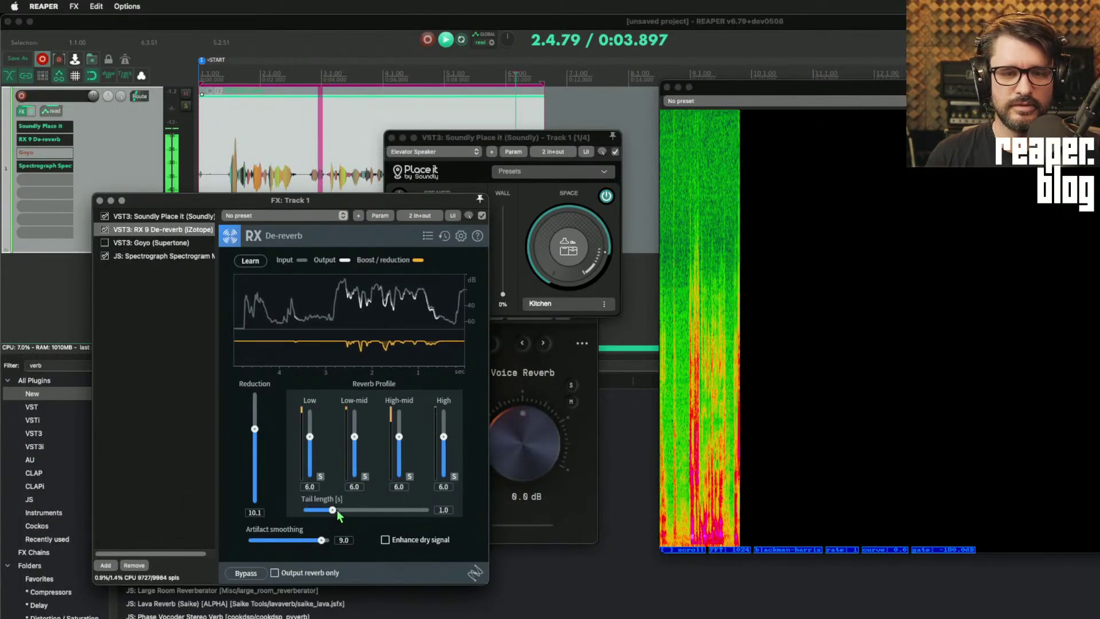
Step: Enable Enhance dry signal in RX 9 De-reverb, and set the Low band to 5.1 and tail length to 1.2 s
left_click(385, 540)
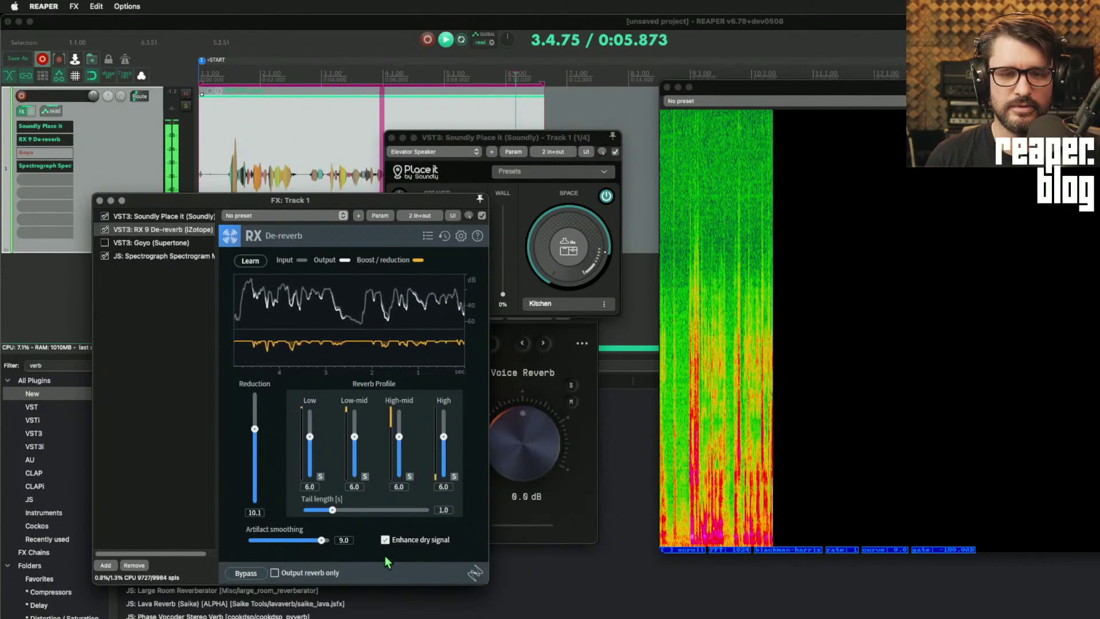
left_click_drag(310, 437, 317, 442)
left_click_drag(332, 511, 341, 510)
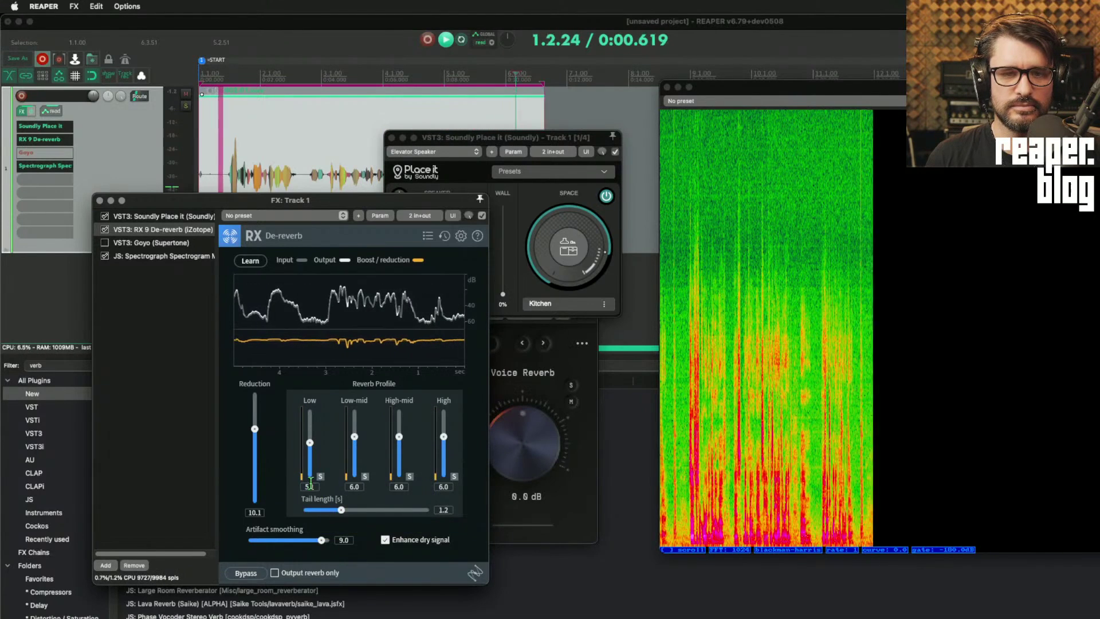
Step: Raise De-reverb's Reduction in stages during playback, from 13.6 to 14.7 and up to 20.0
left_click_drag(255, 428, 285, 419)
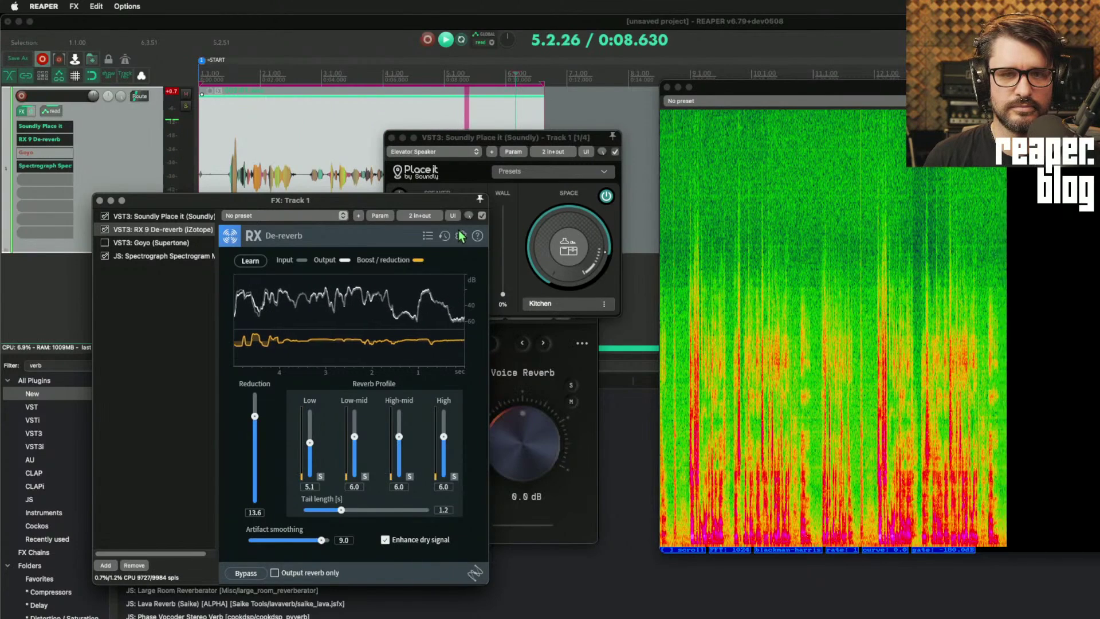
left_click_drag(439, 202, 470, 194)
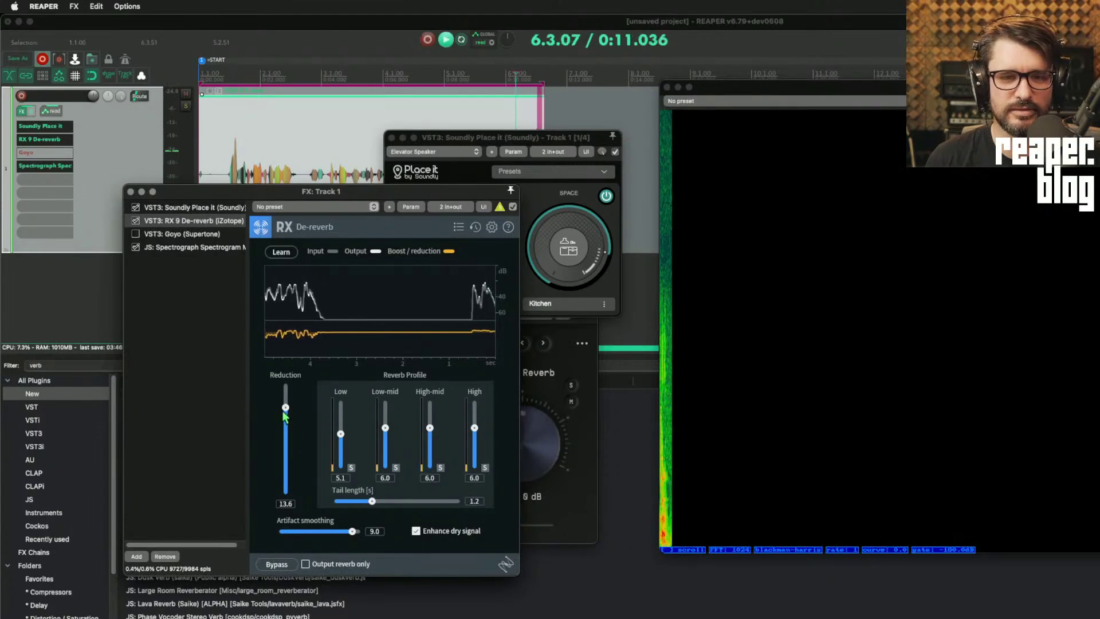
left_click_drag(286, 408, 287, 405)
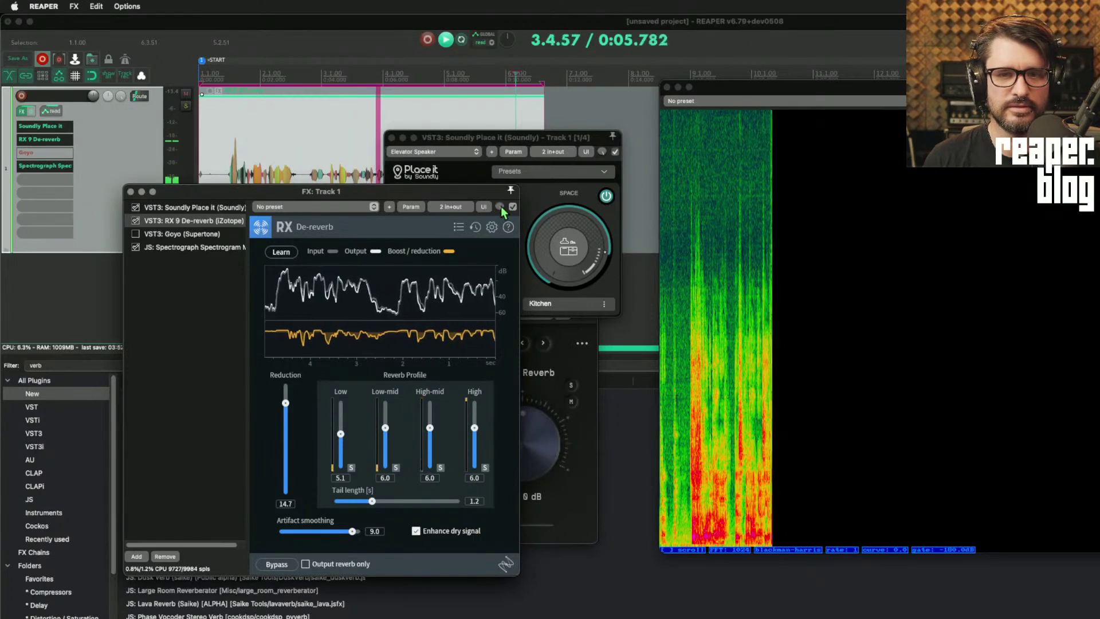
left_click_drag(285, 403, 285, 384)
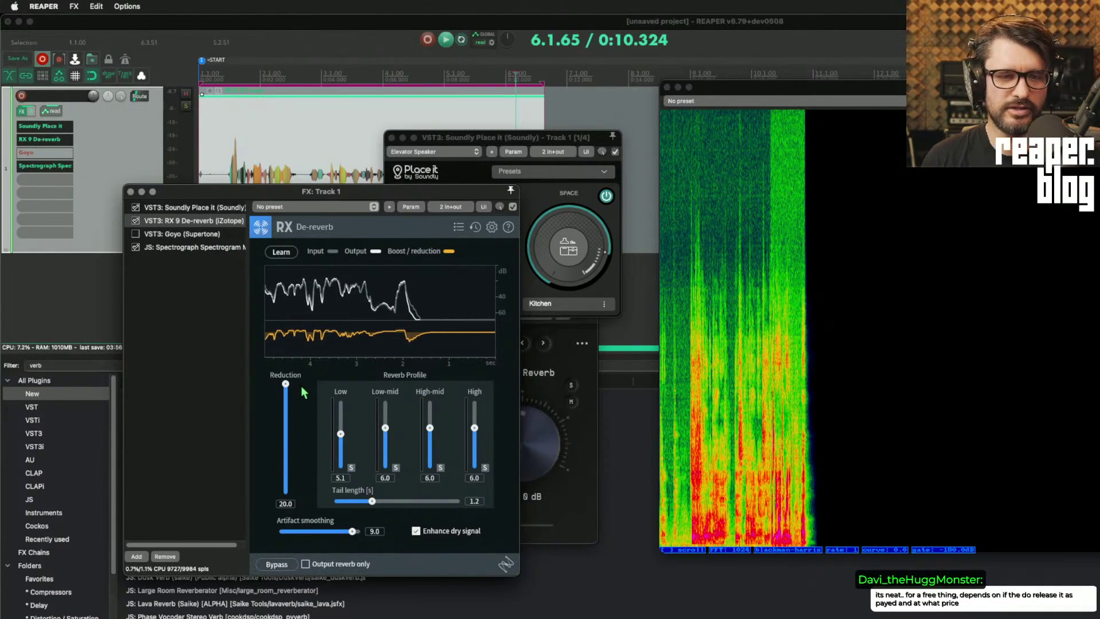
Step: Set all four Reverb Profile bands to 10.0 and the tail length to 0.9 s in De-reverb
left_click_drag(341, 434, 341, 402)
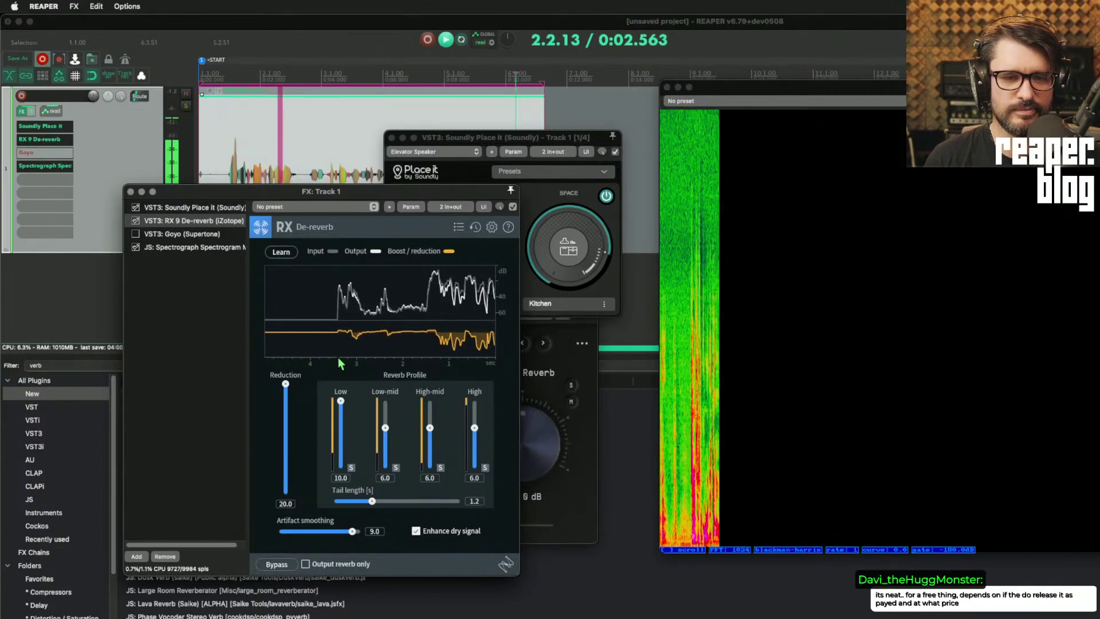
left_click_drag(388, 443, 386, 401)
left_click_drag(430, 441, 430, 402)
left_click_drag(472, 440, 475, 401)
left_click_drag(372, 502, 358, 502)
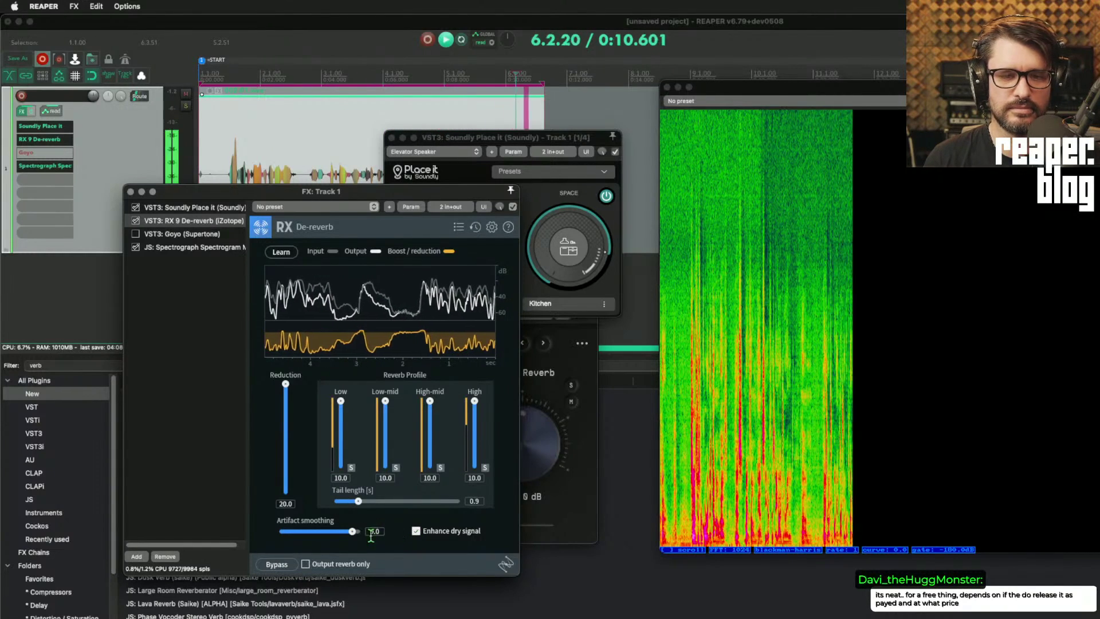
Step: Disable RX 9 De-reverb, enable Goyo and move its window up over the FX chain to compare them during playback
left_click(135, 220)
left_click(135, 234)
left_click(172, 234)
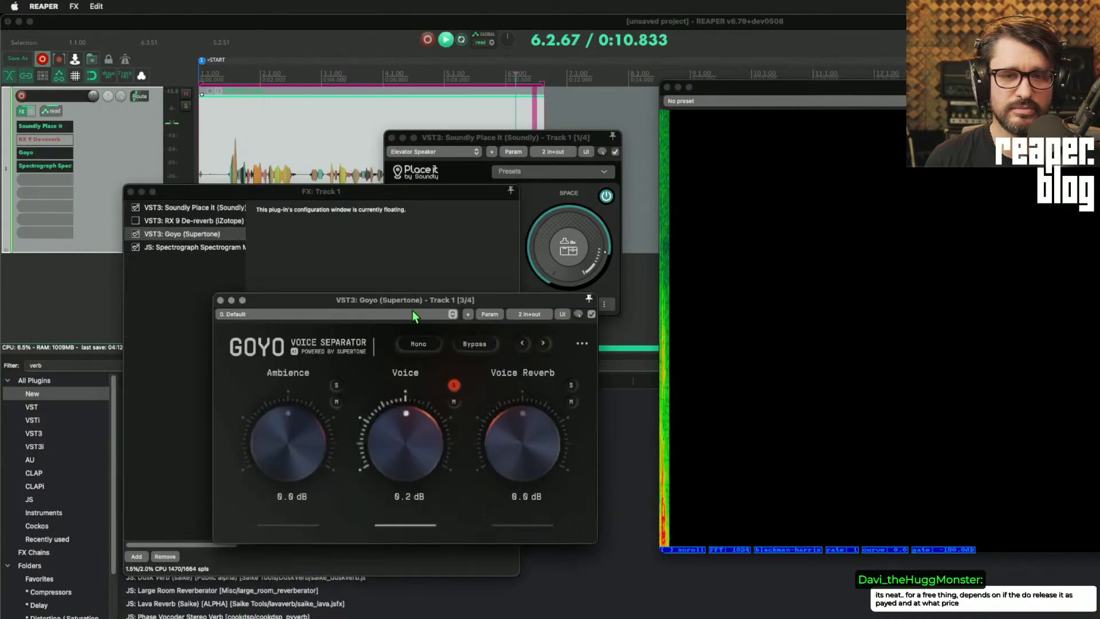
left_click_drag(368, 304, 352, 258)
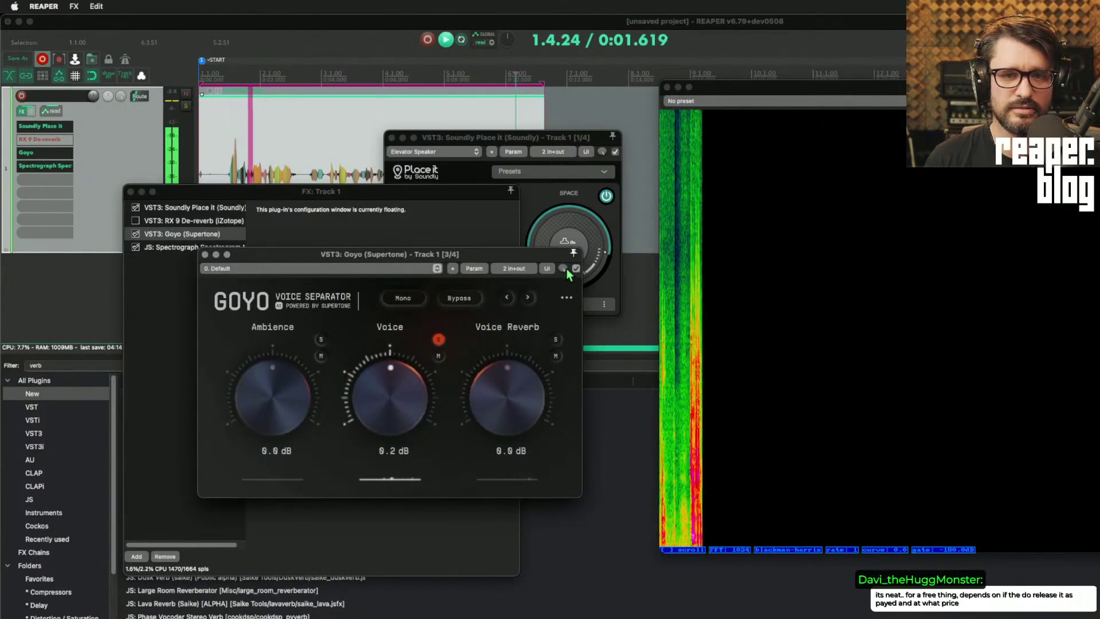
Step: Turn off Goyo's Voice solo, enable Goyo's own bypass and listen to the plugin's delta solo during playback
left_click(438, 339)
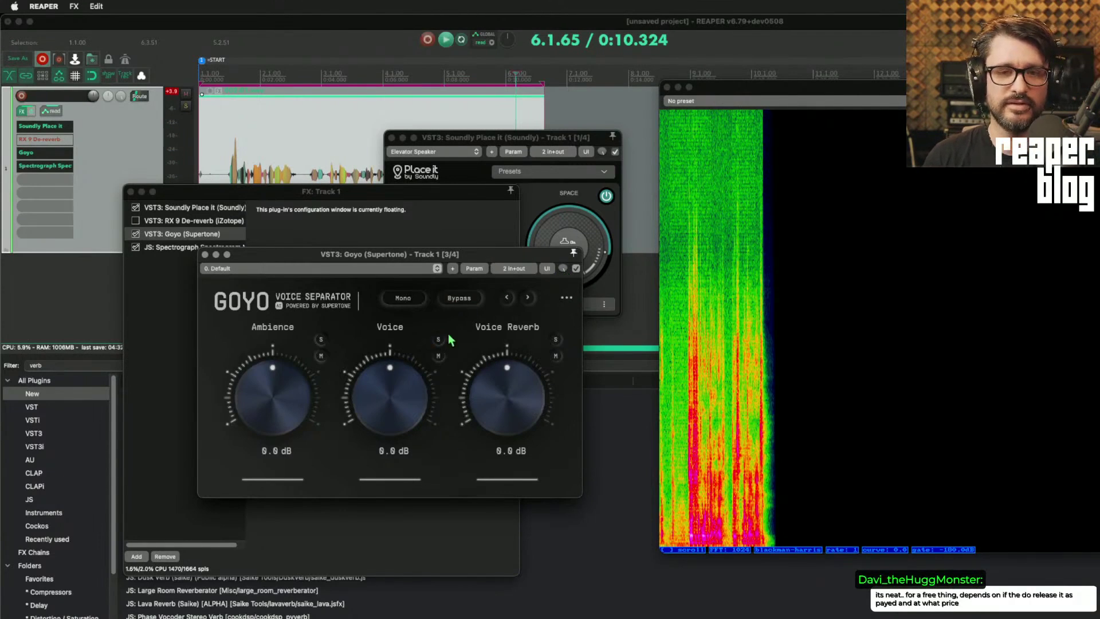
left_click(460, 299)
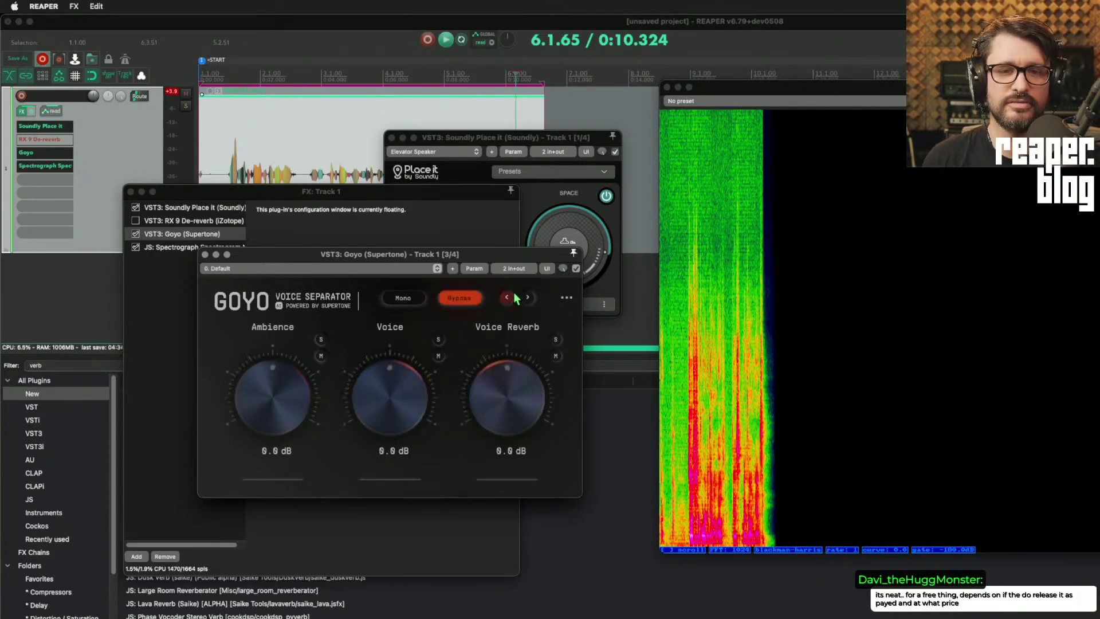
left_click(564, 268)
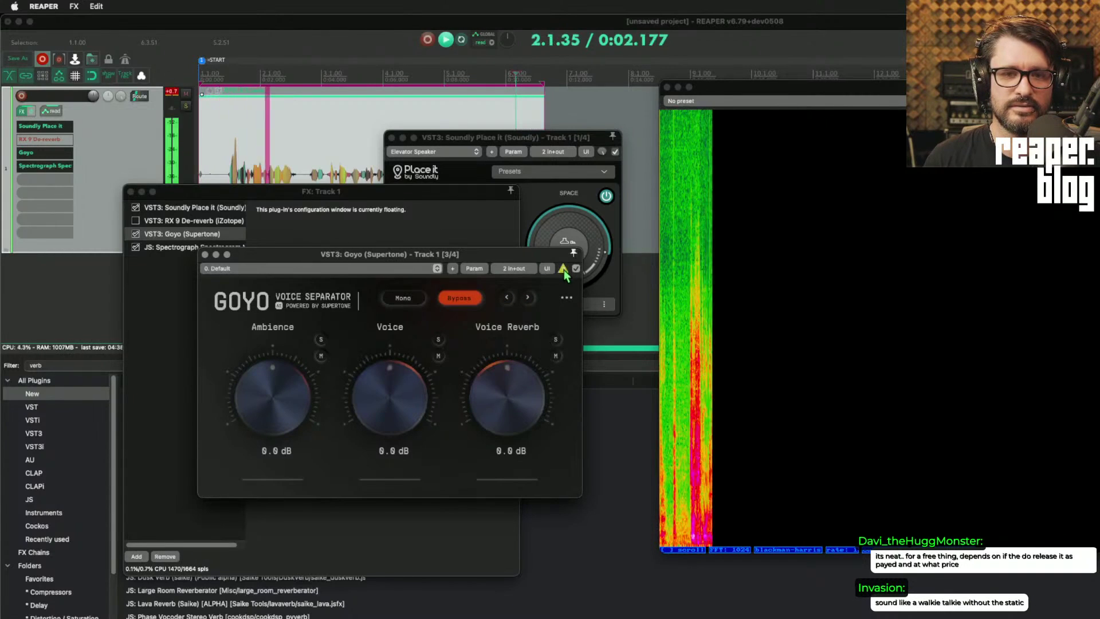
Step: Turn off Goyo's own bypass and nudge its floating window slightly upward
left_click(460, 299)
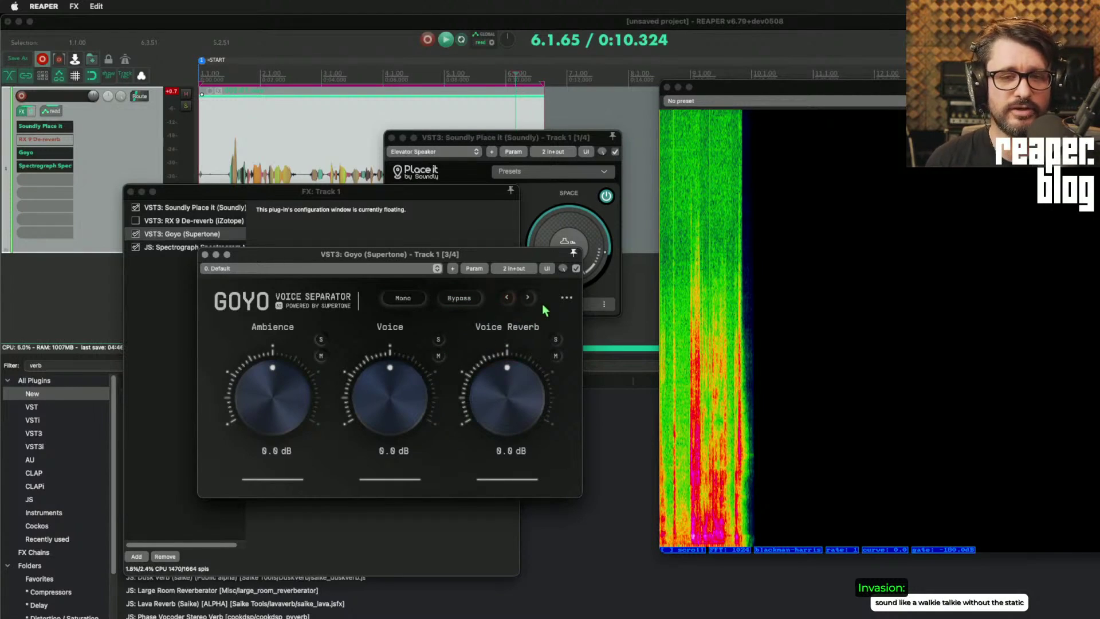
left_click_drag(425, 258, 432, 250)
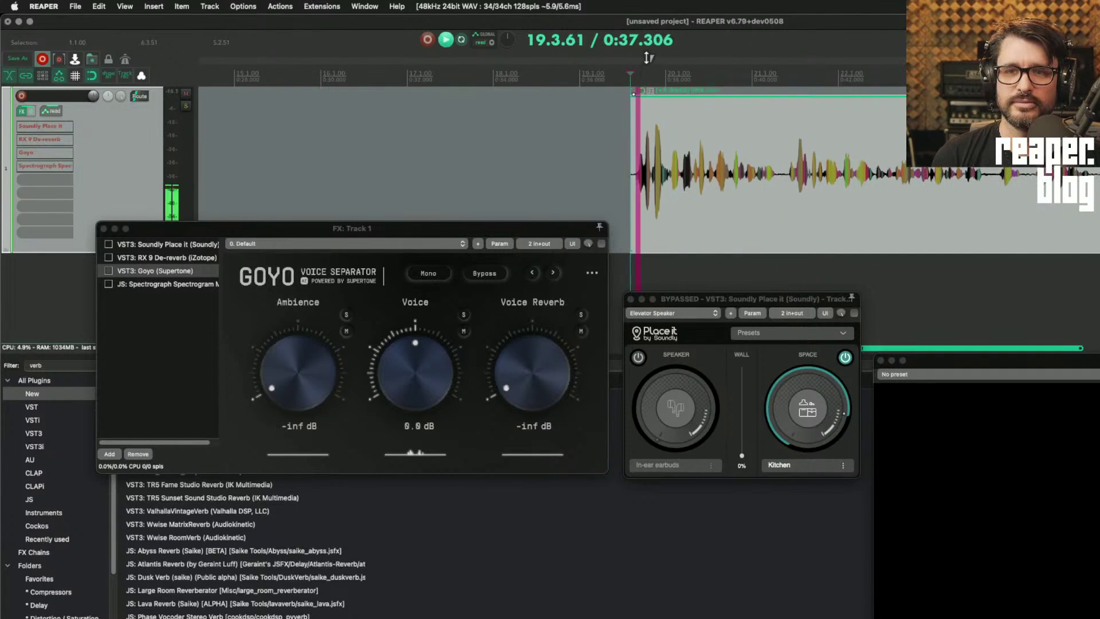
Step: Replay the later voice item and set Goyo's Ambience to -10.0 dB, Voice Reverb to -9.1 dB and Voice to 3.4 dB
scroll(575, 180, "right", 3)
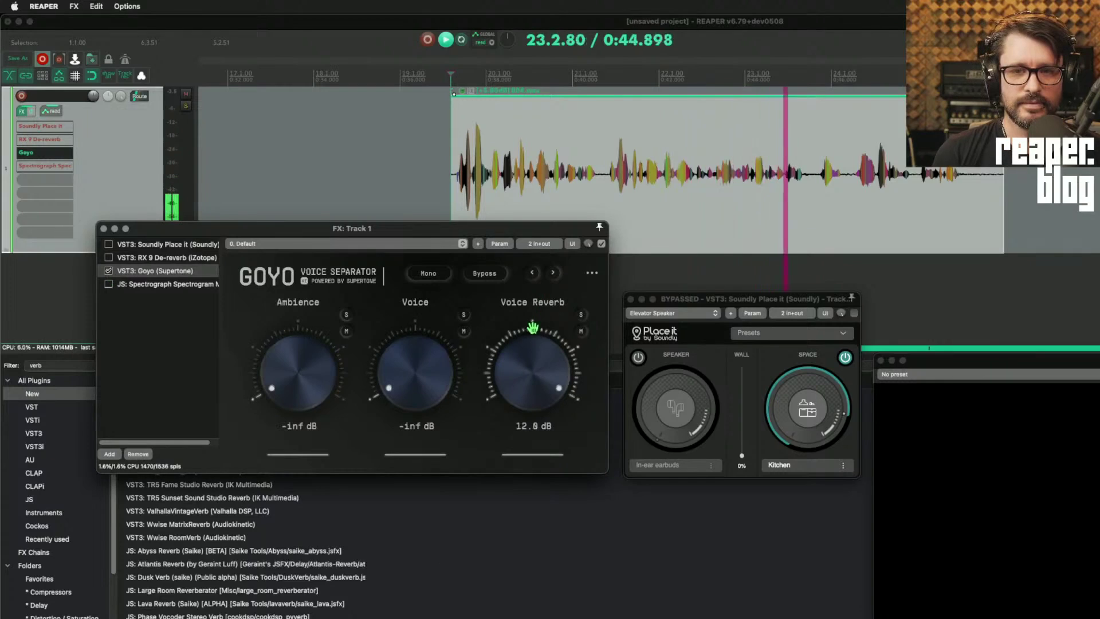
key("space")
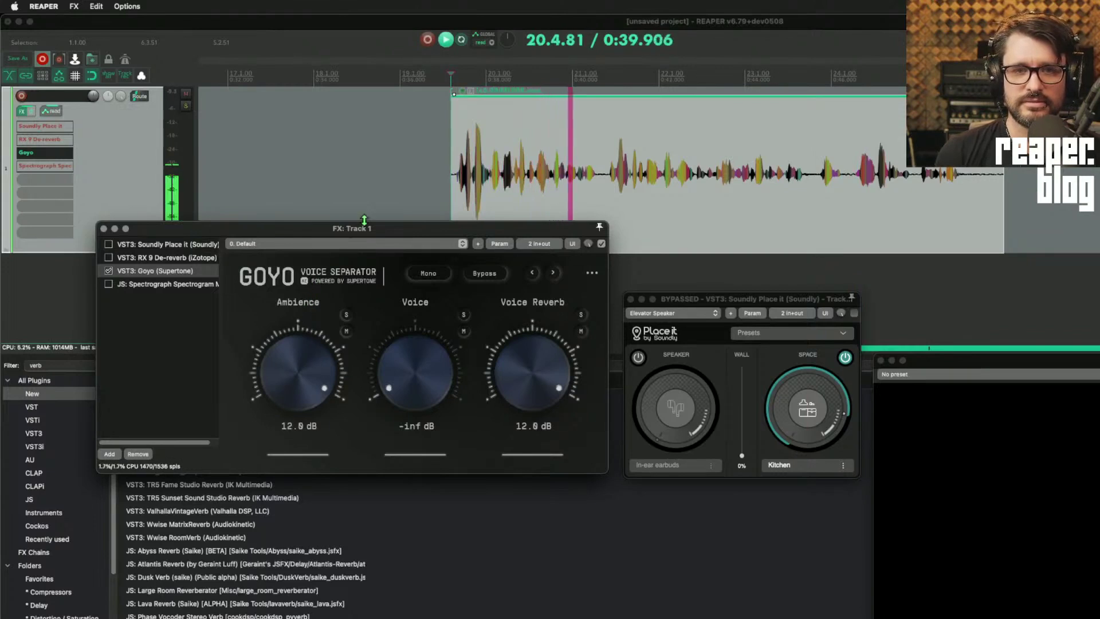
left_click_drag(371, 238, 469, 178)
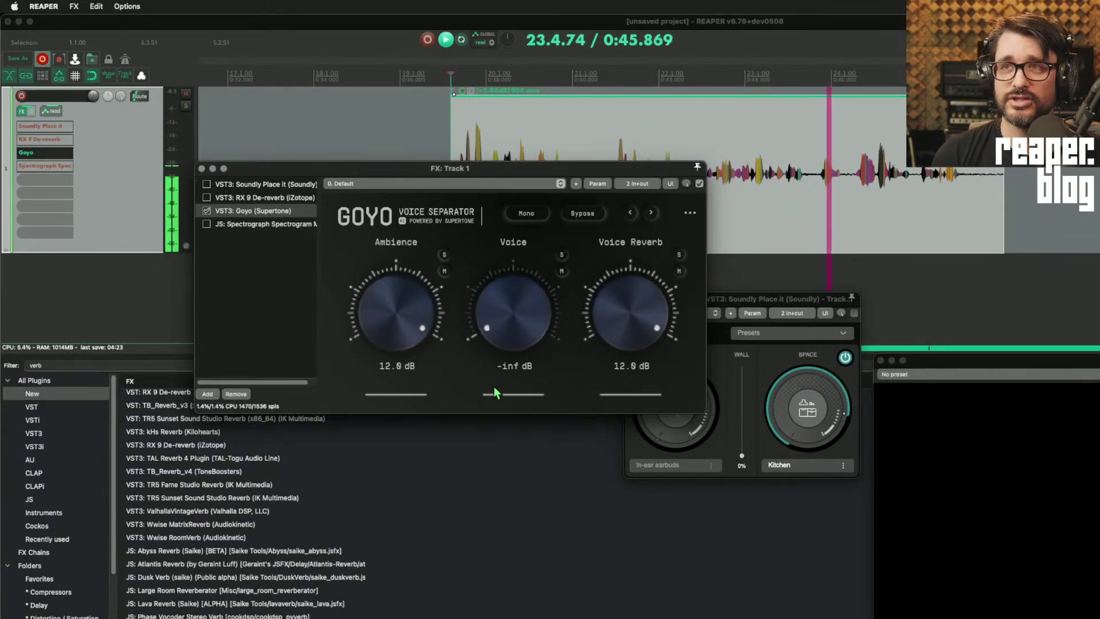
left_click_drag(396, 325, 412, 346)
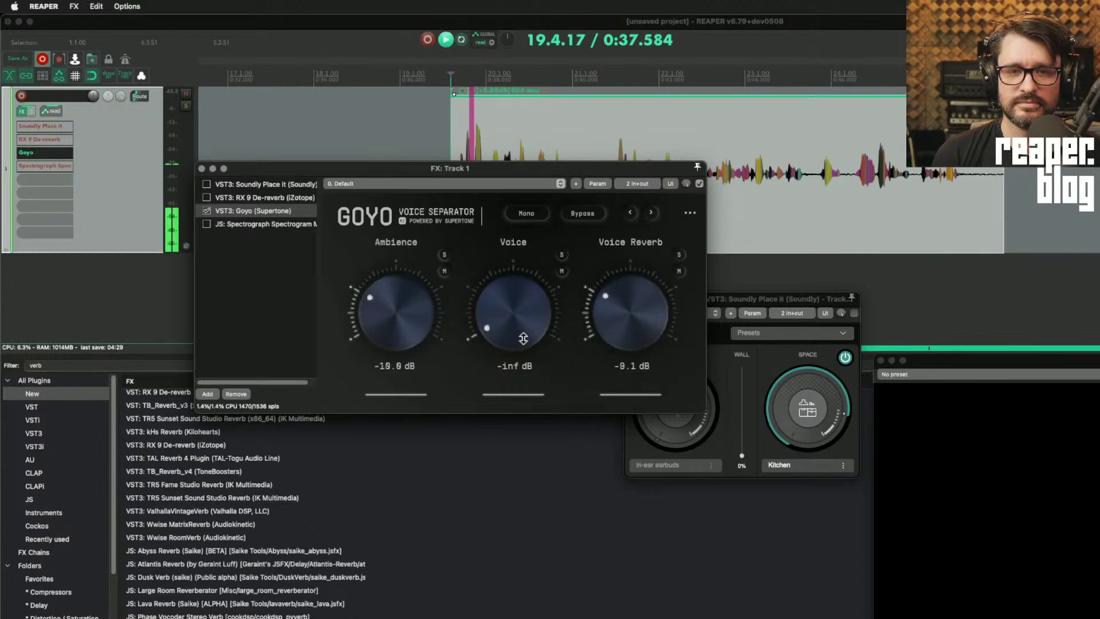
left_click_drag(524, 338, 524, 308)
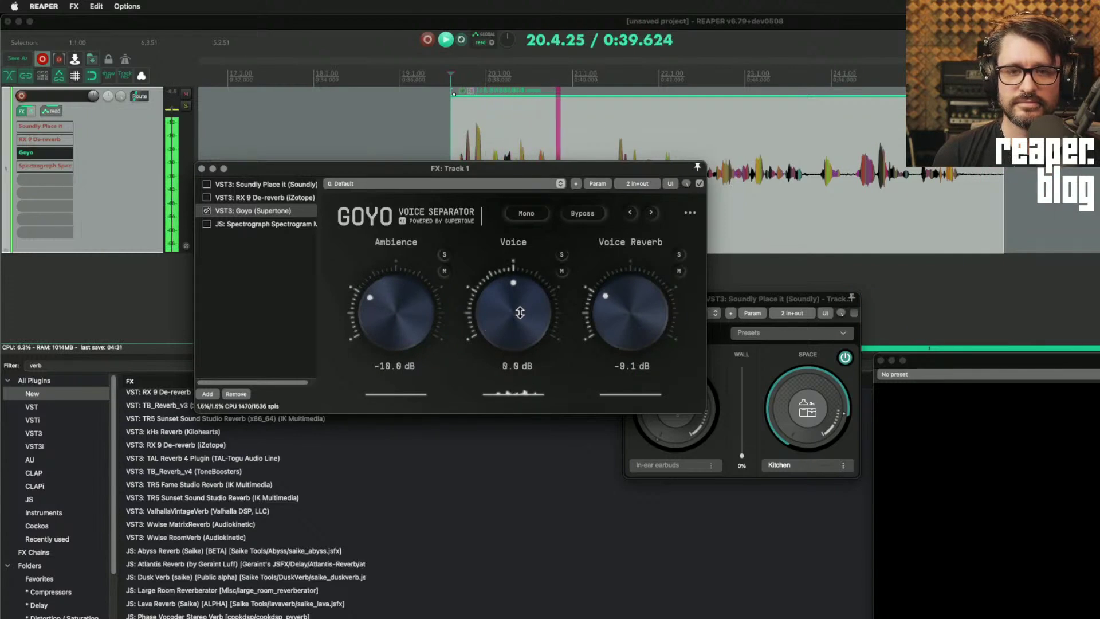
left_click_drag(520, 312, 520, 308)
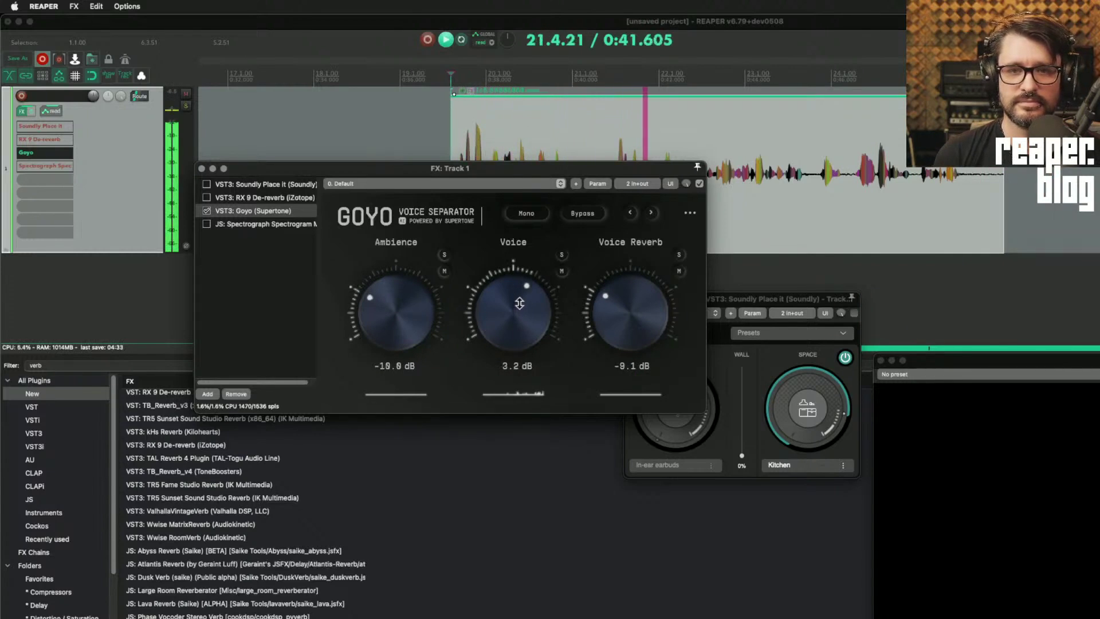
Step: Compare the voice with Goyo disabled and enabled, stop playback and move the FX chain window out of the way
left_click(700, 184)
left_click(702, 185)
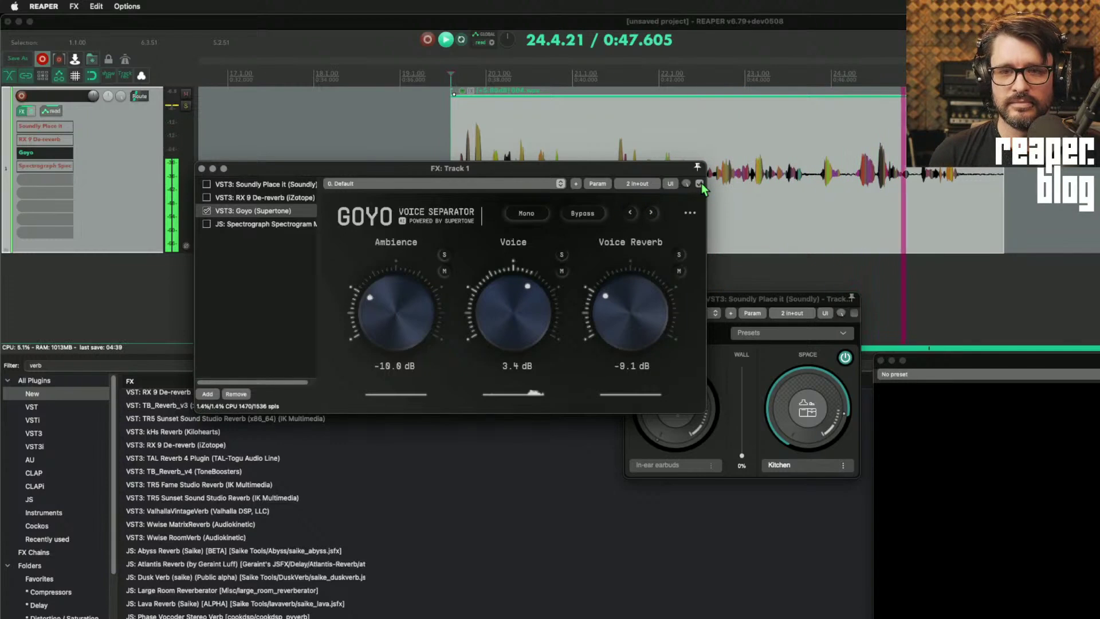
key("space")
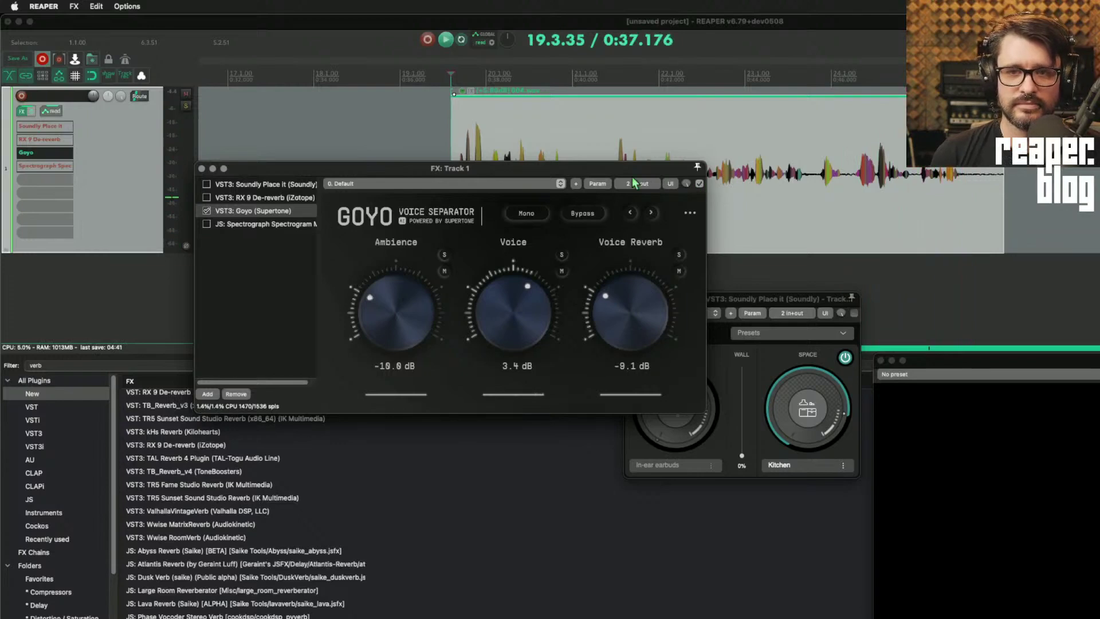
left_click_drag(580, 168, 604, 257)
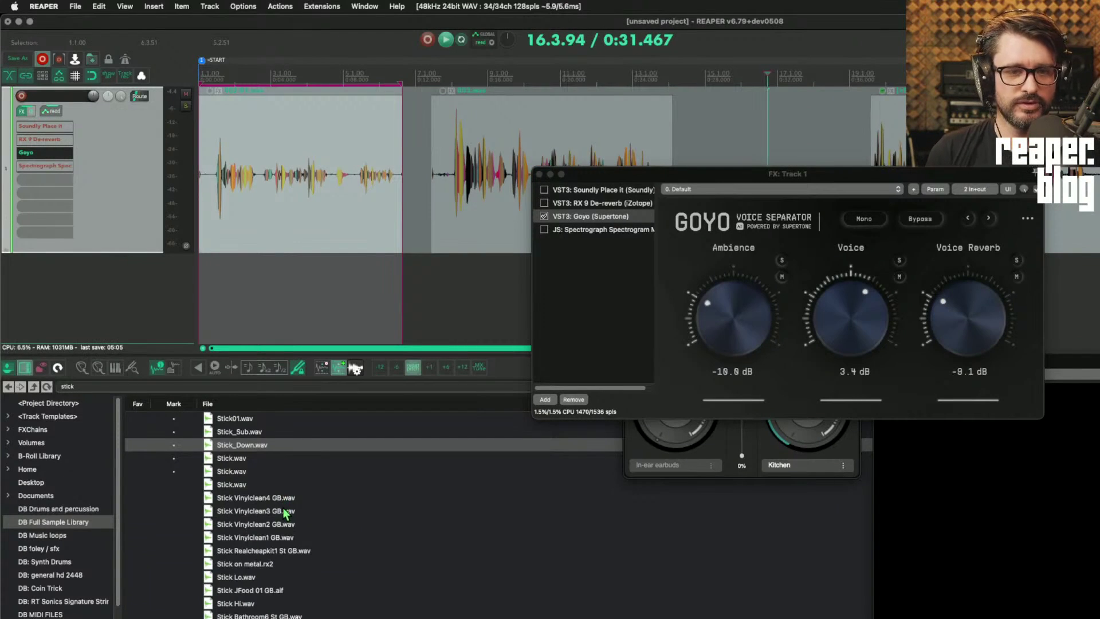
Step: Look through the "stick" sample files in the DB Full Sample Library
scroll(284, 510, "down", 15)
scroll(270, 515, "up", 10)
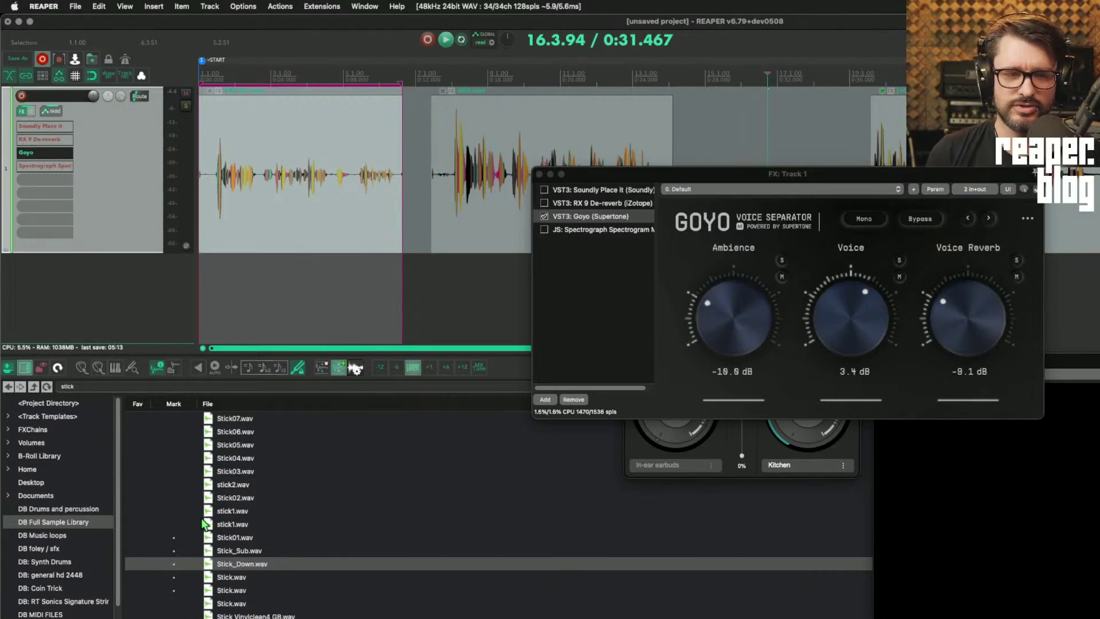
scroll(103, 552, "down", 4)
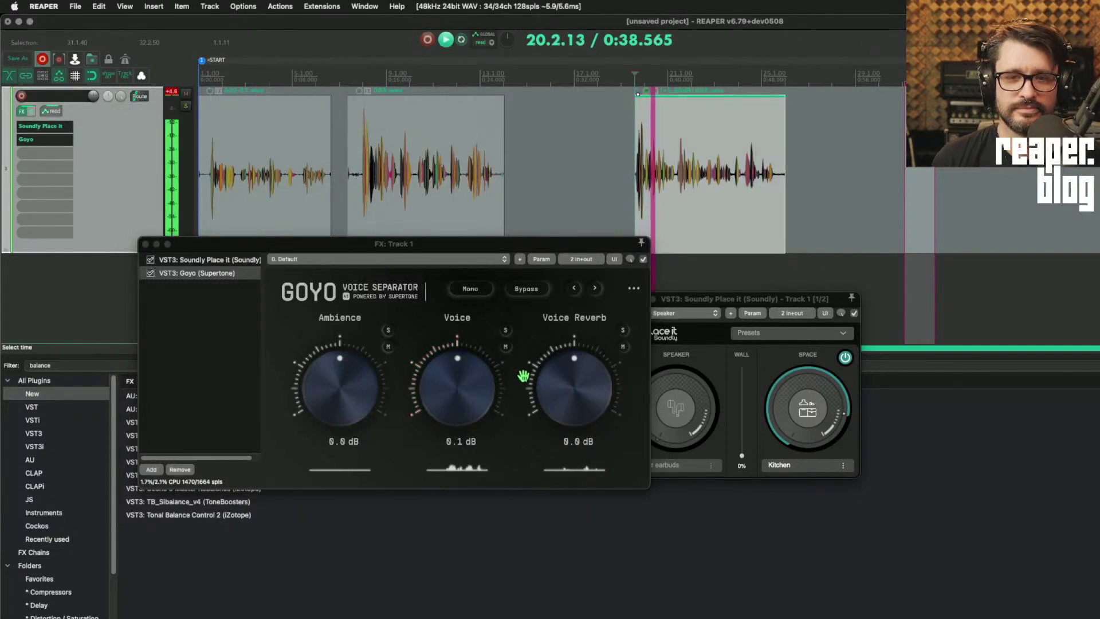
Step: Lower Goyo's Ambience and Voice Reverb to -inf dB while the last voice item plays
left_click_drag(570, 393, 571, 332)
left_click_drag(351, 376, 362, 442)
left_click_drag(573, 384, 565, 614)
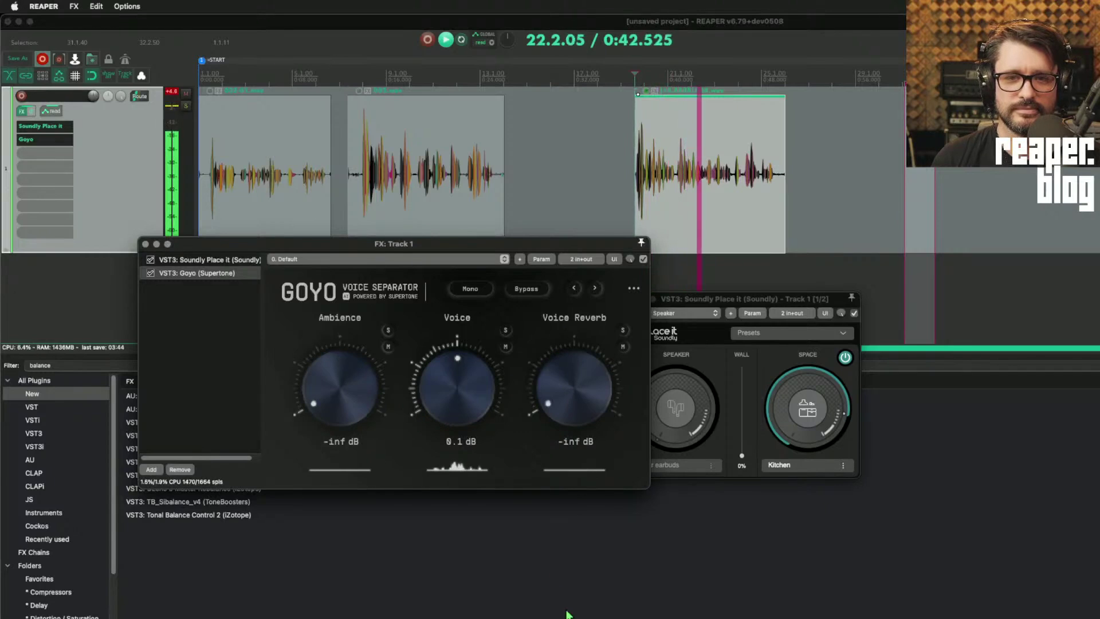
scroll(720, 192, "up", 6)
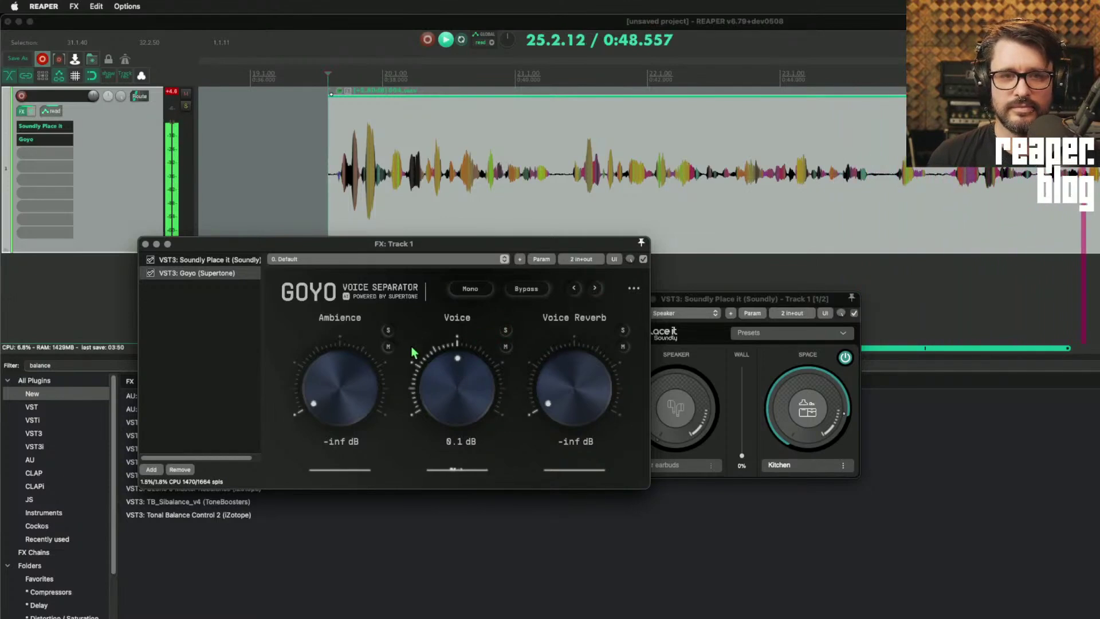
Step: Set Place it's space to the Cave from Public Places and reduce its amount slightly during playback
key("space")
left_click(200, 260)
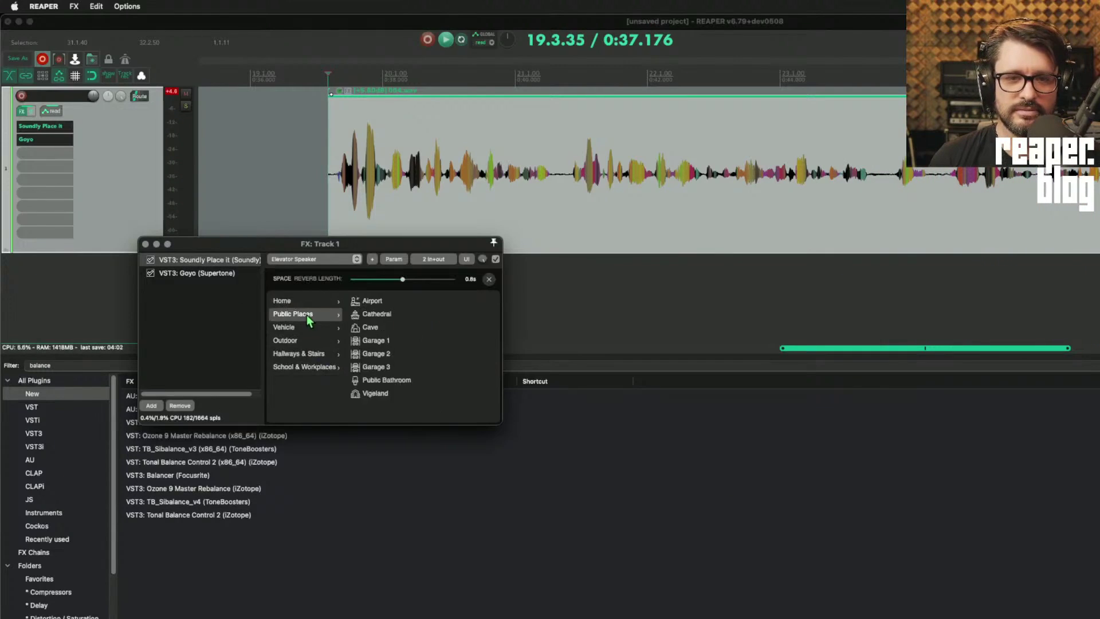
left_click(399, 328)
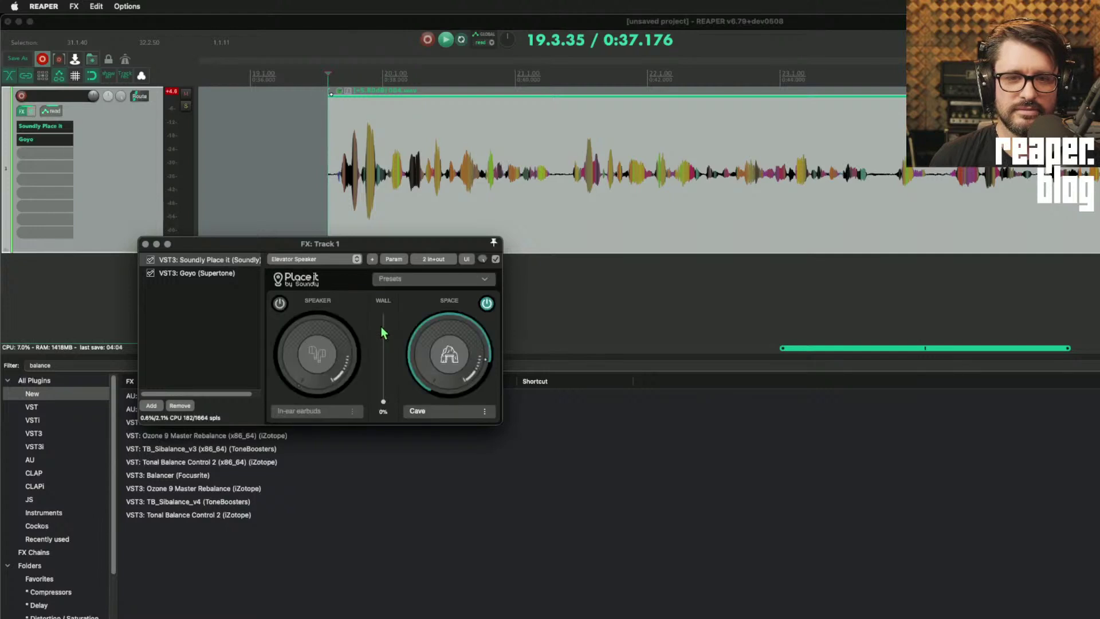
key("space")
left_click_drag(412, 361, 427, 363)
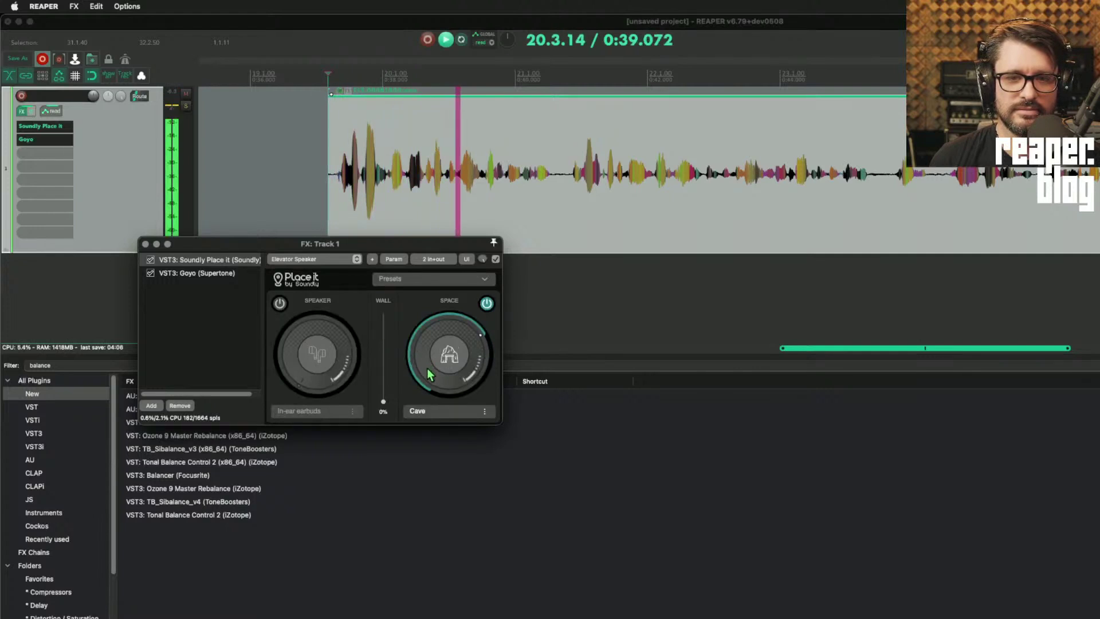
Step: Show Goyo in the FX chain and compare the cave reverb with Goyo disabled and enabled
left_click(181, 274)
left_click(151, 273)
left_click(151, 273)
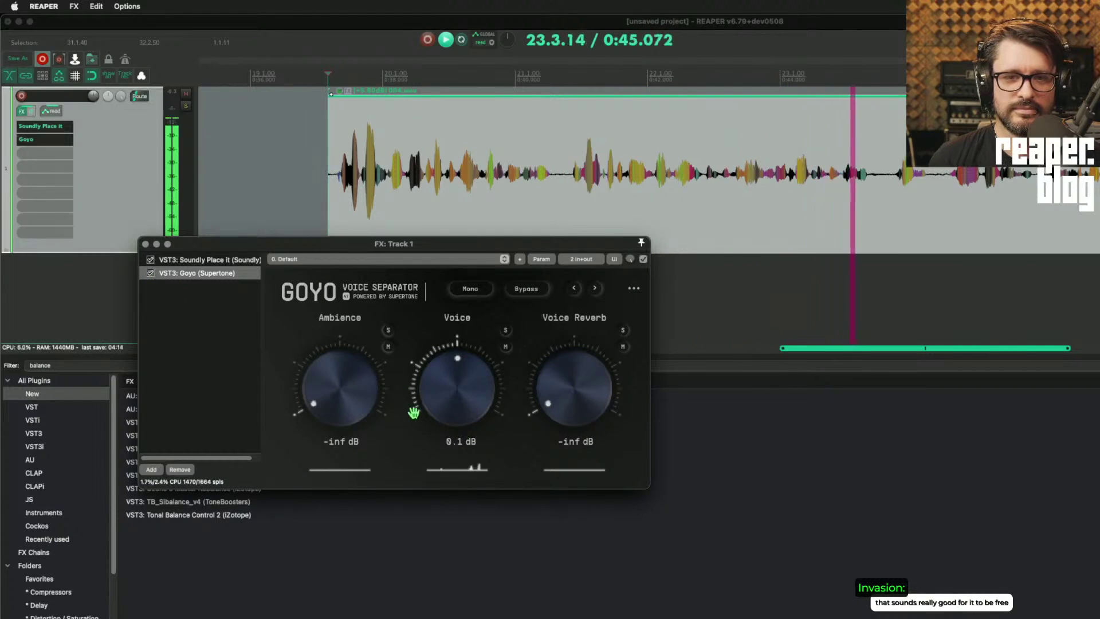
Step: Set Goyo's Ambience to -5.6 dB, Voice Reverb to -5.8 dB and Voice to -inf dB during playback
double_click(323, 404)
left_click_drag(324, 404, 332, 421)
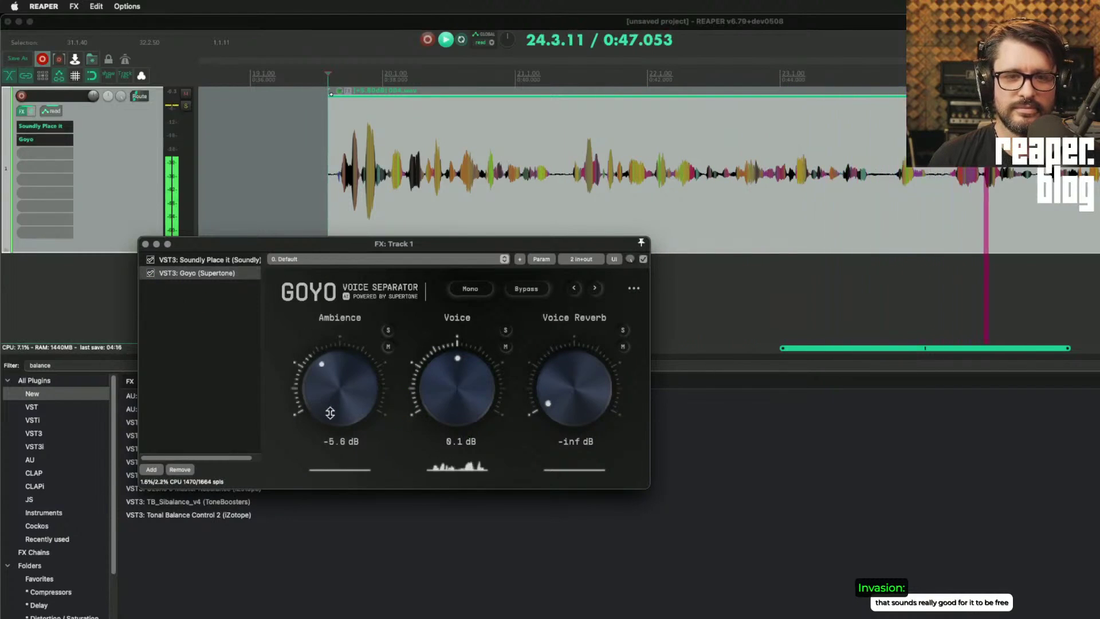
mouse_move(575, 400)
left_mouse_down()
mouse_move(582, 378)
mouse_move(592, 416)
mouse_move(591, 391)
left_mouse_up()
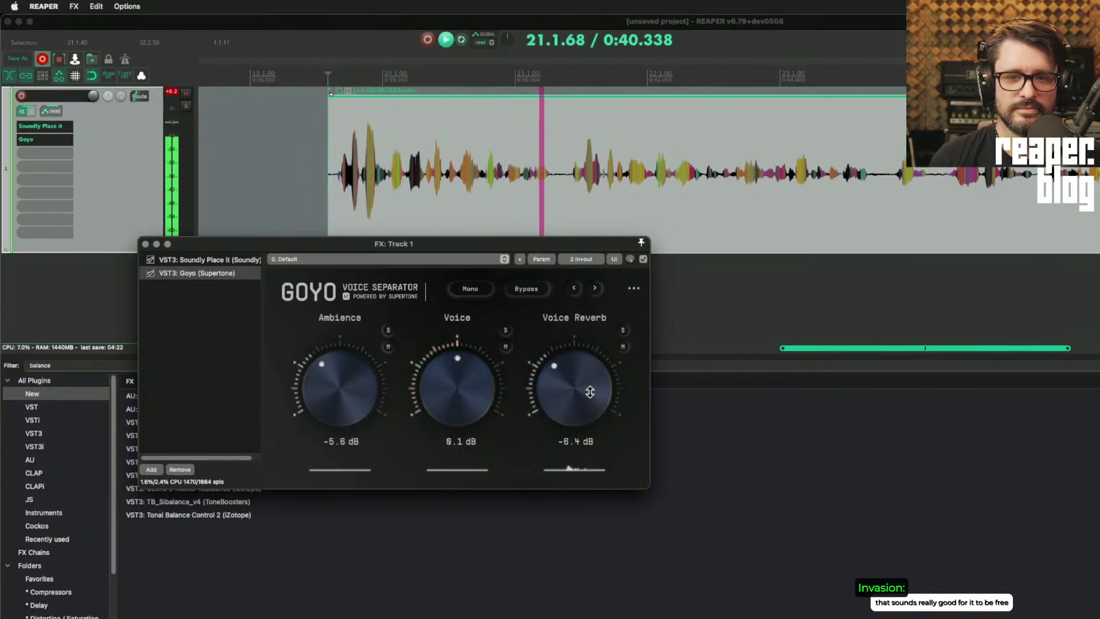
left_click_drag(442, 388, 553, 424)
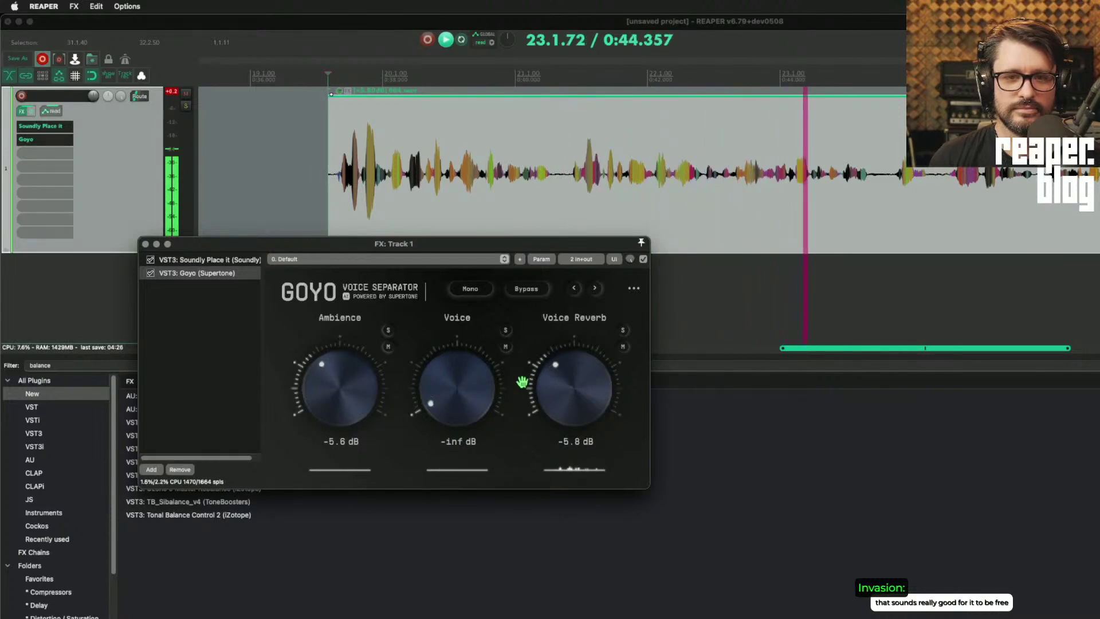
Step: Stop playback and change Place it's space to Public Bathroom
key("space")
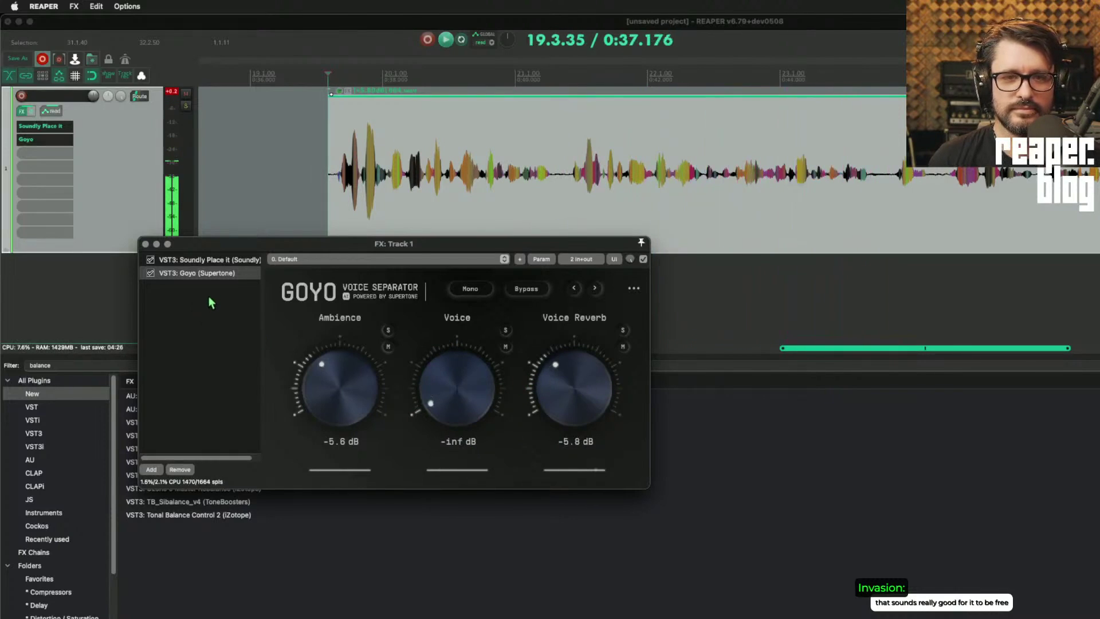
left_click(209, 263)
left_click(423, 412)
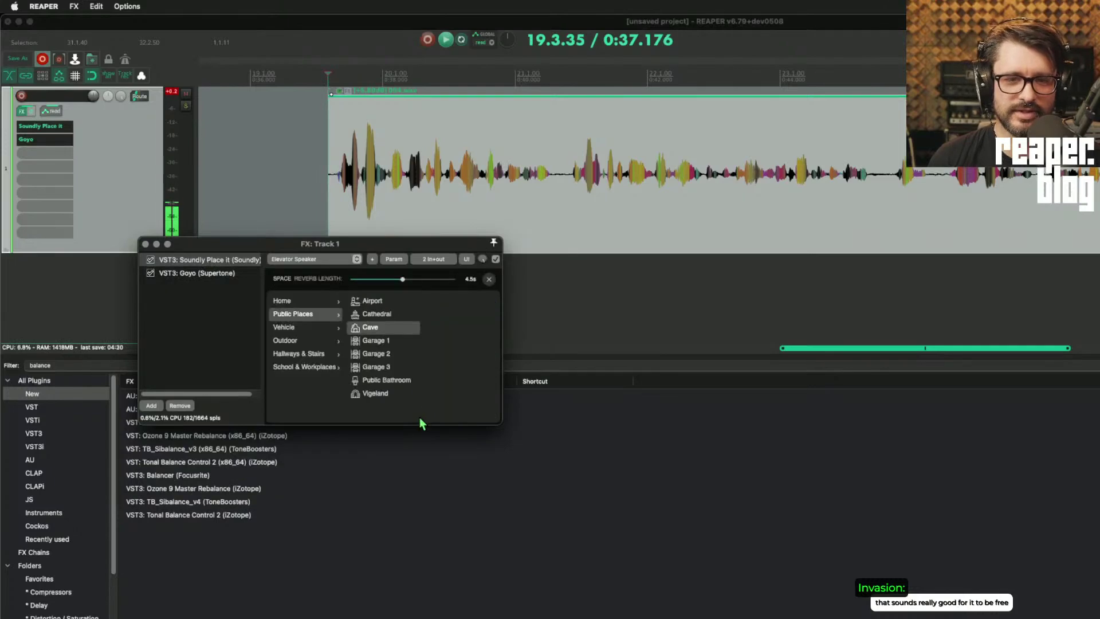
left_click(379, 381)
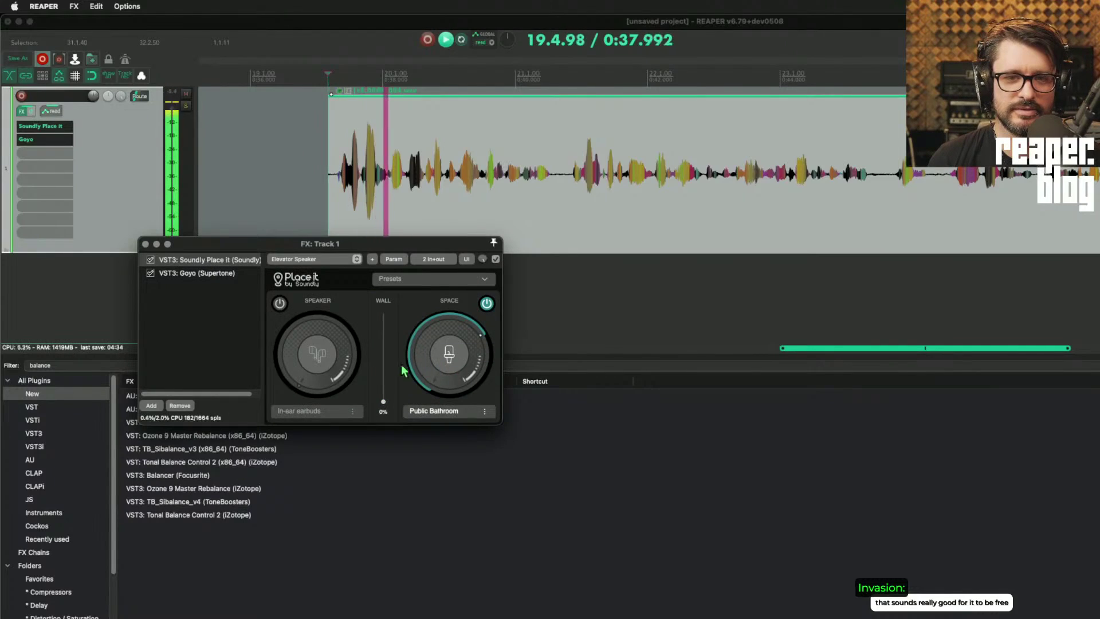
Step: Set Goyo's Voice to 0.3 dB, Voice Reverb to -22.7 dB and Ambience to -6.8 dB during playback, and stop playback
left_click(197, 274)
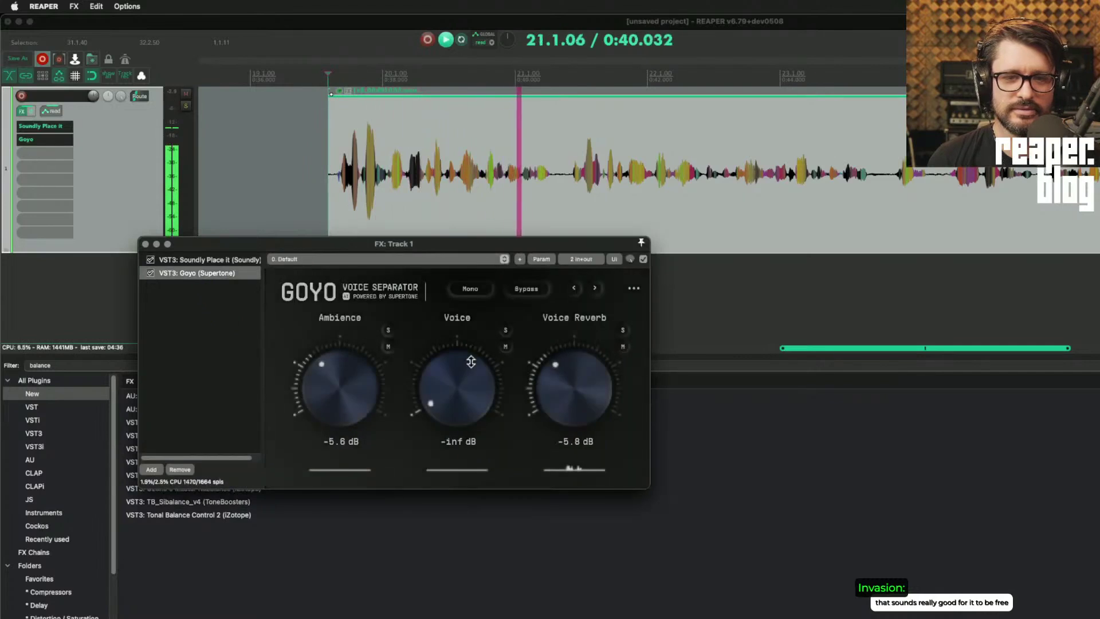
left_click_drag(464, 378, 464, 358)
left_click_drag(565, 379, 565, 405)
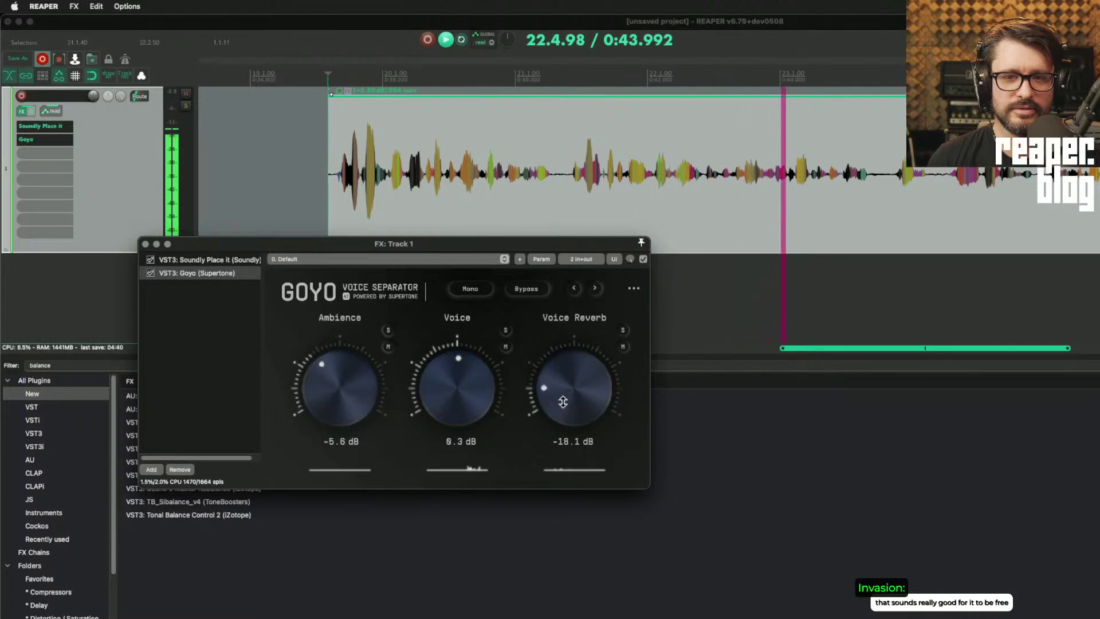
left_click_drag(344, 393, 344, 396)
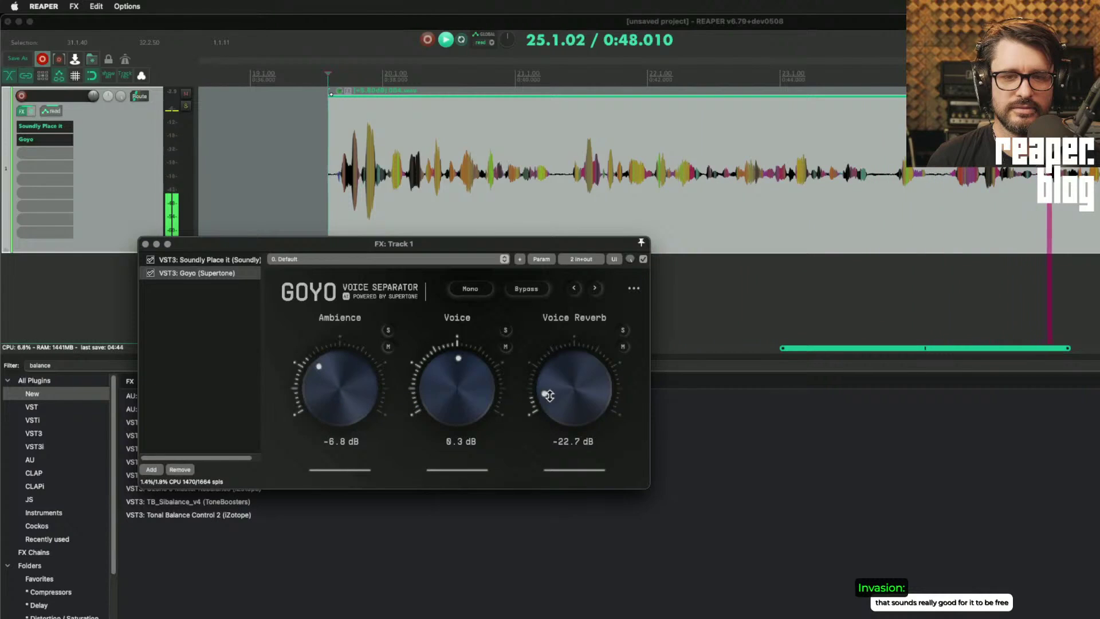
key("space")
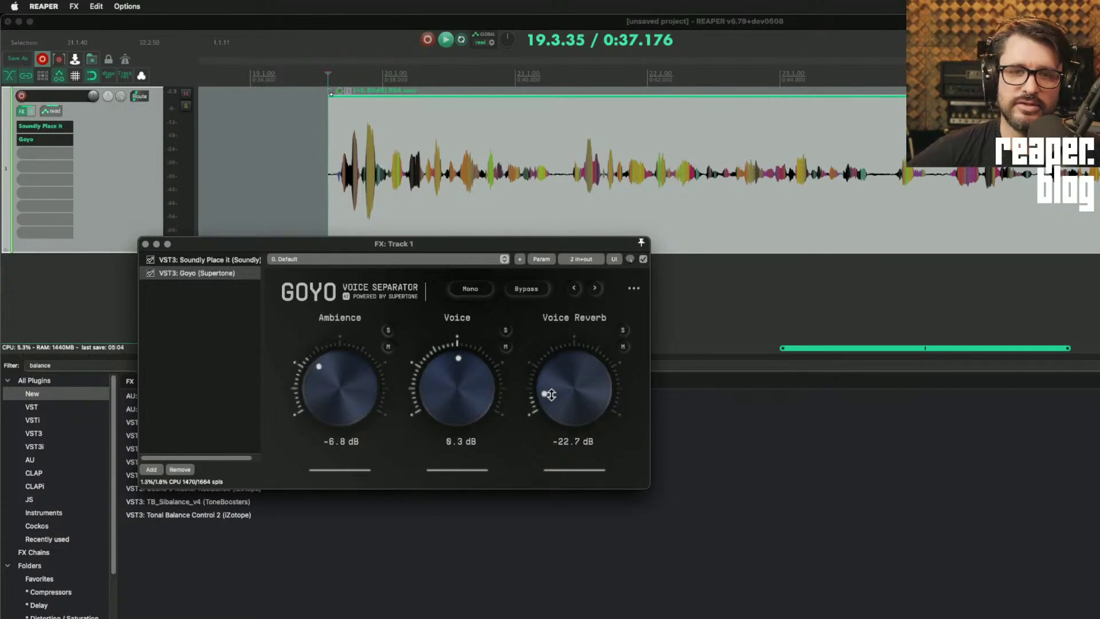
Step: Remove Soundly Place it from the track's FX chain
left_click(192, 261)
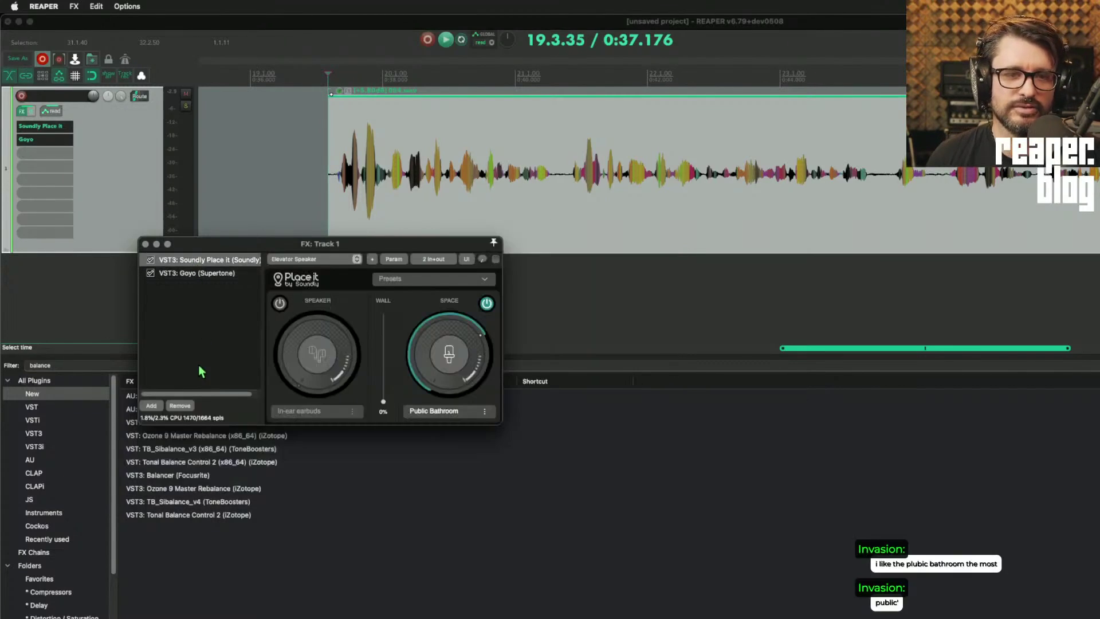
left_click(180, 406)
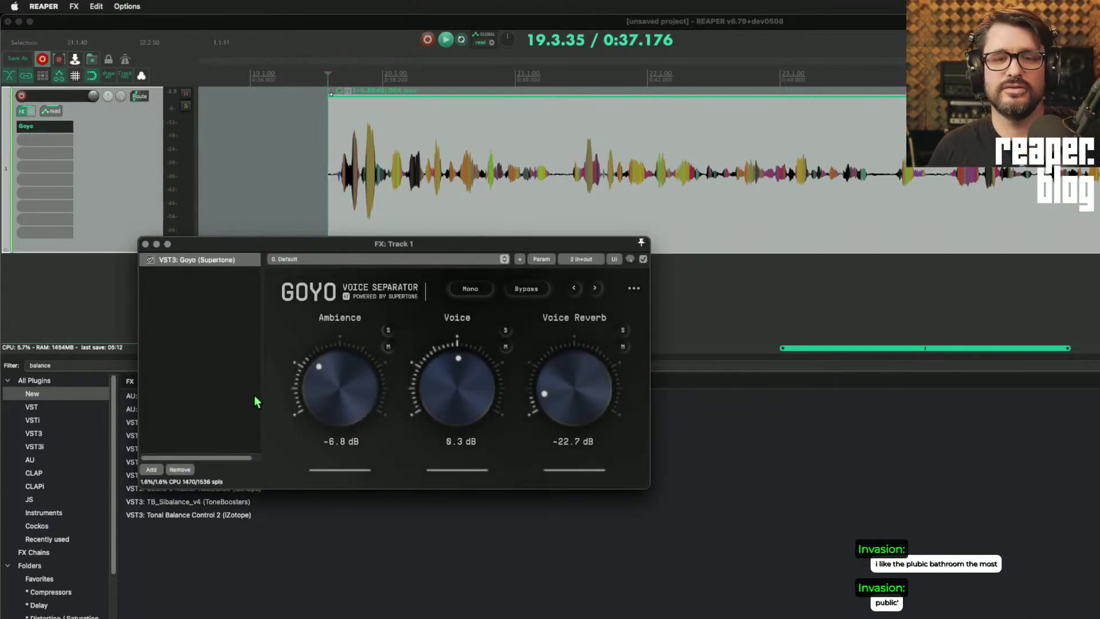